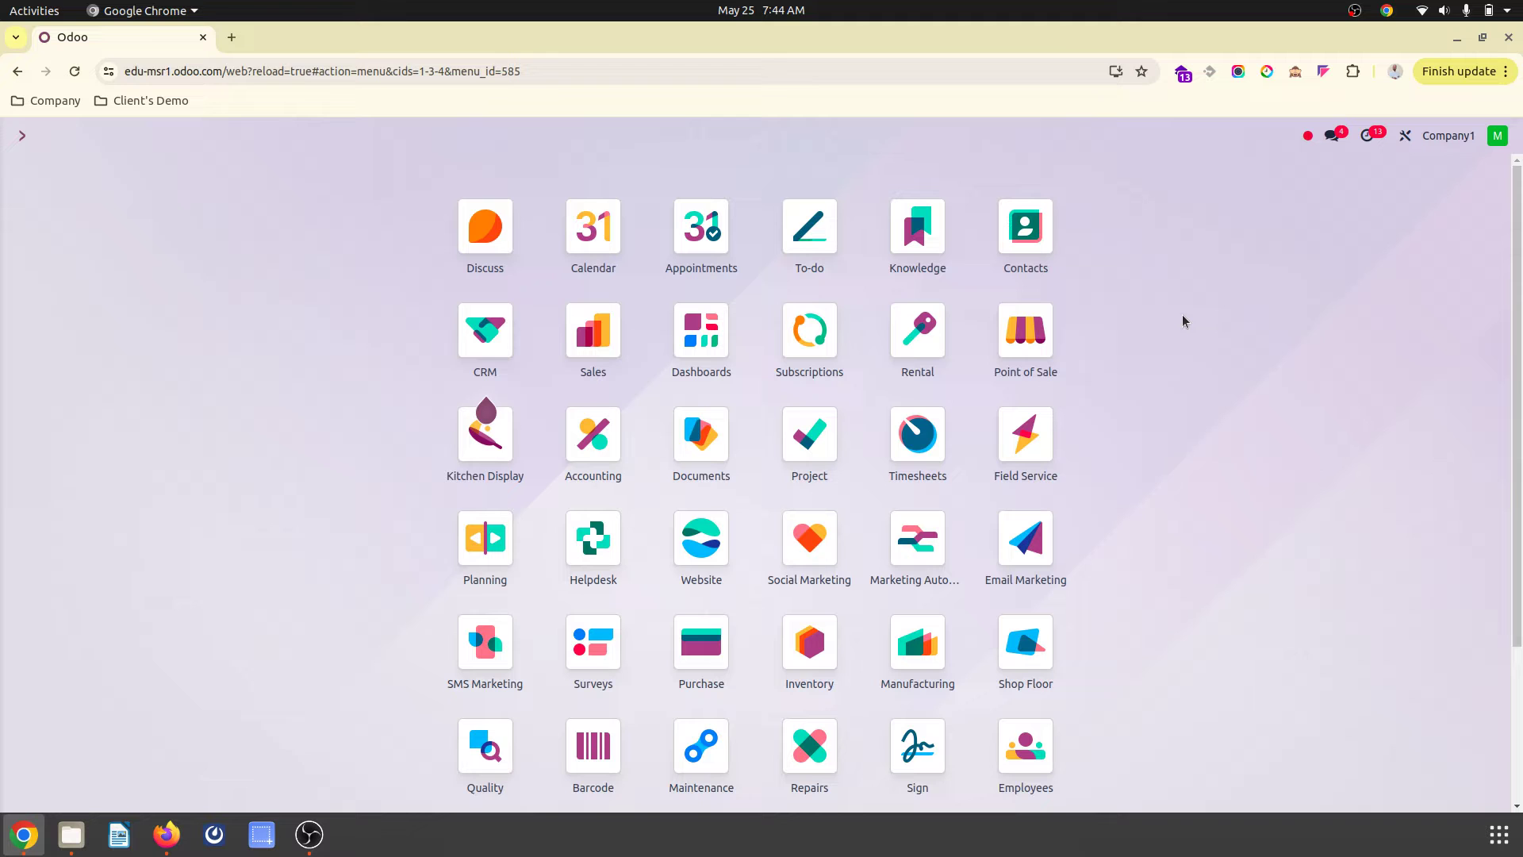
Open the Banner product page from the Website app's Shop
{"action": "type", "text": "web"}
{"action": "key", "text": "Return"}
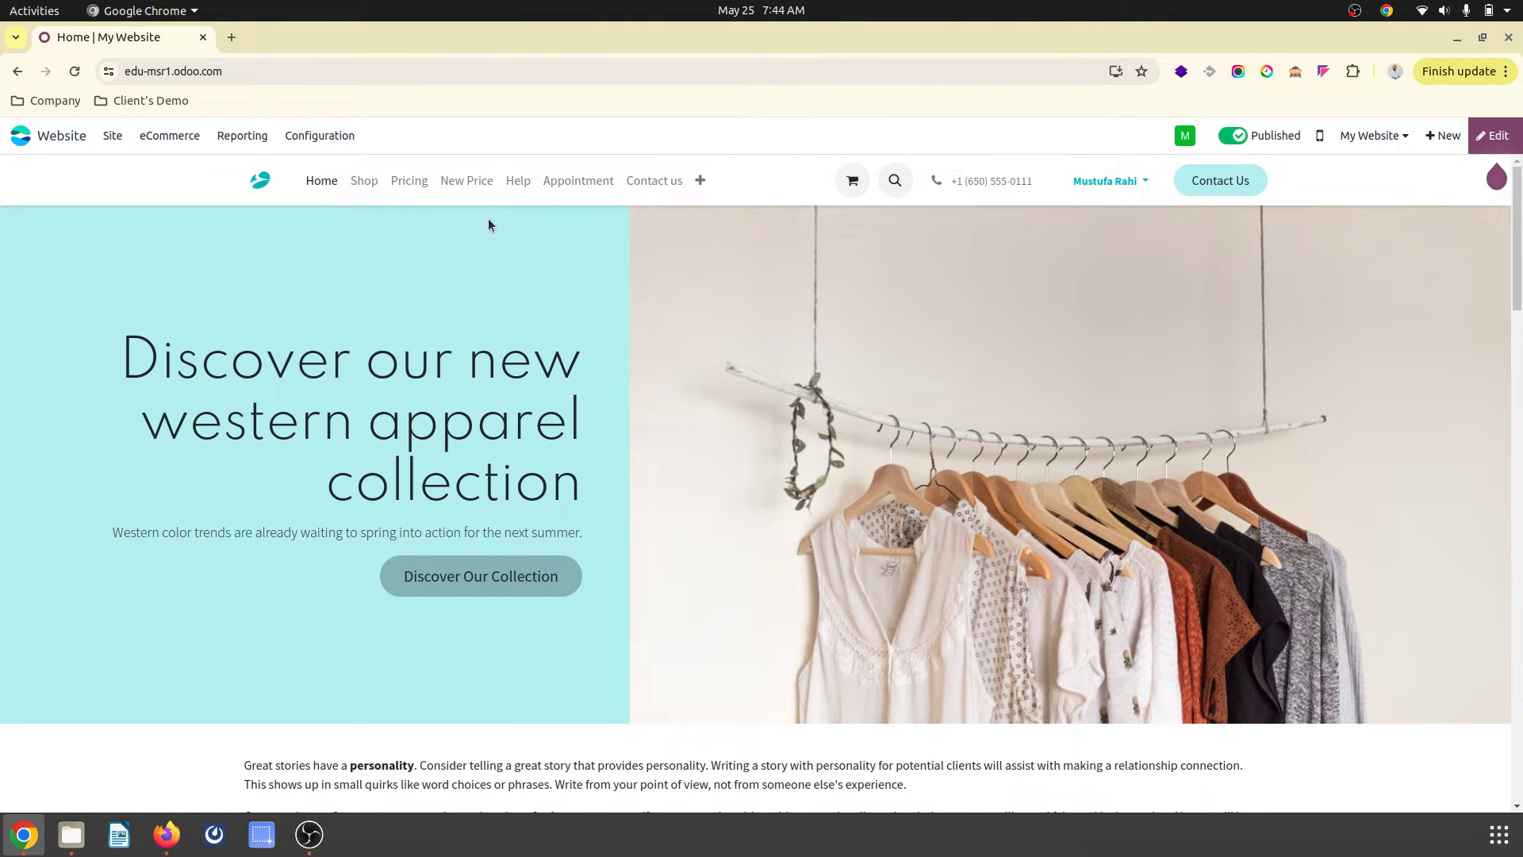
{"action": "left_click", "coordinate": [364, 182]}
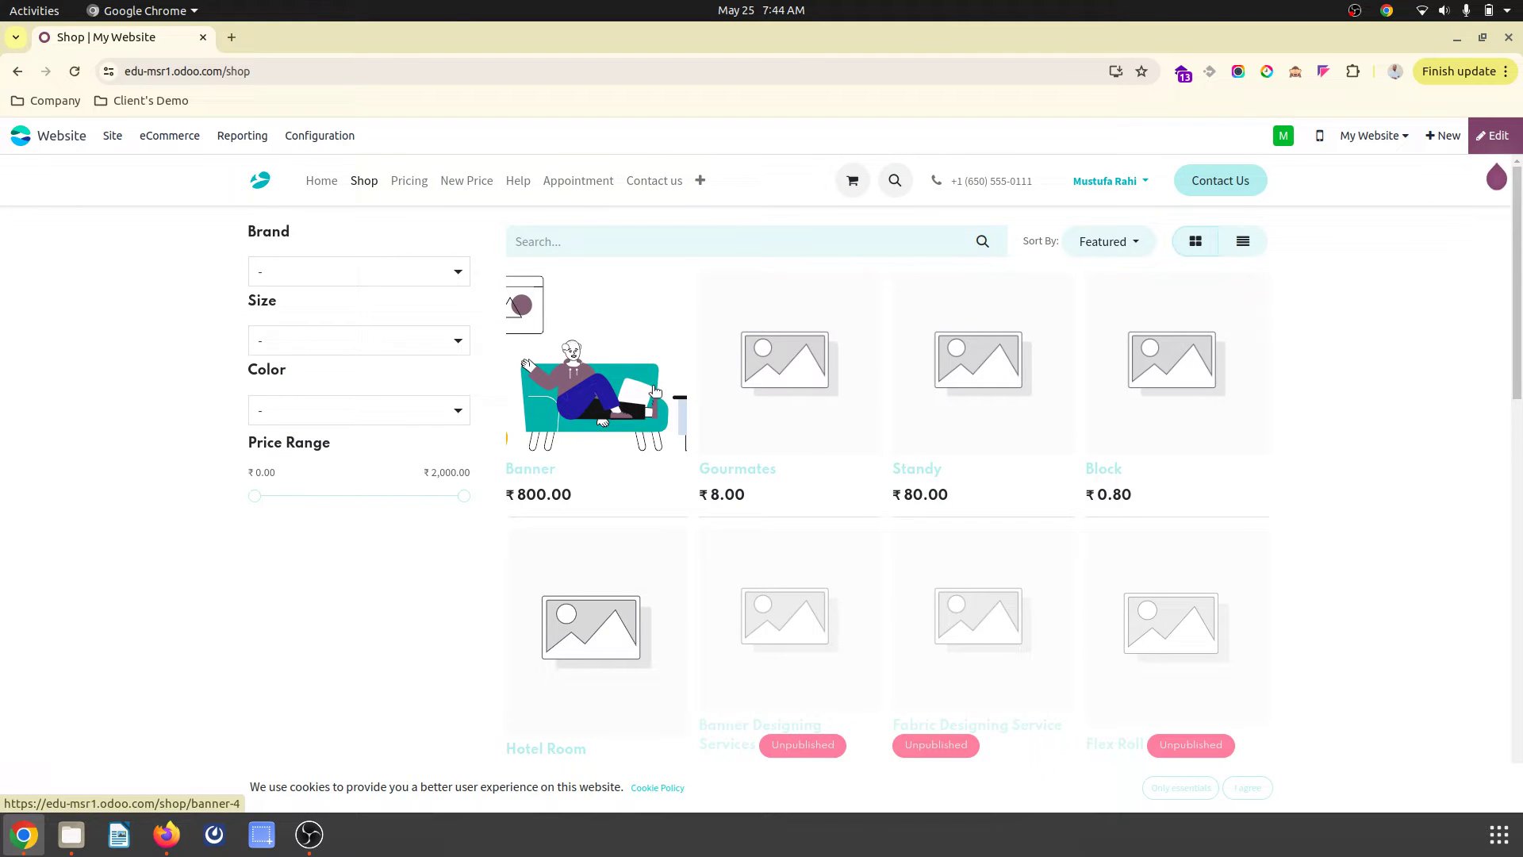
{"action": "left_click", "coordinate": [655, 391]}
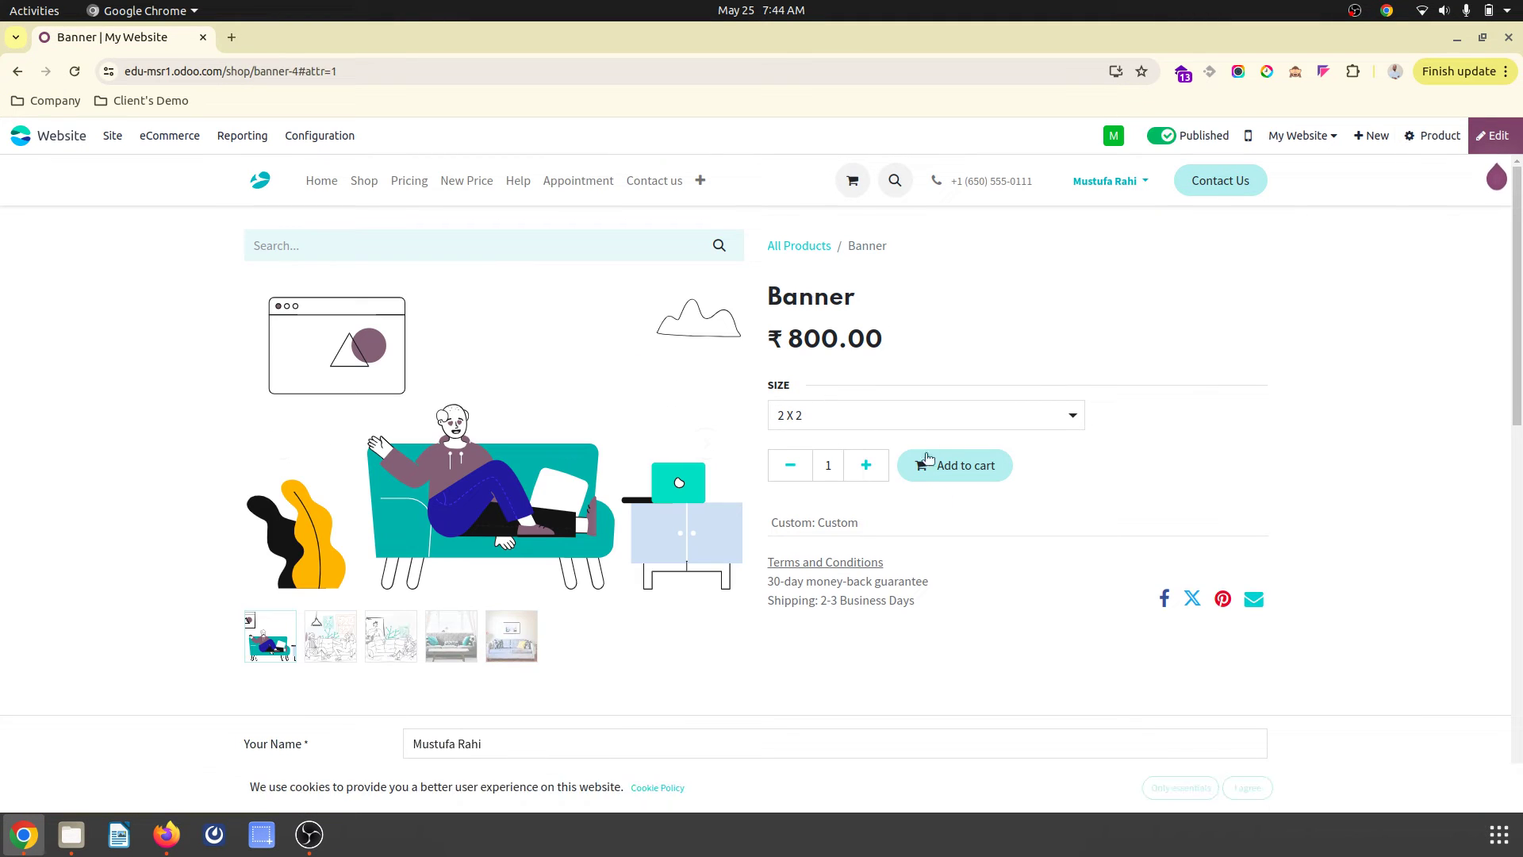
Review the Banner page (₹ 800.00, size 2 X 2) and duplicate its browser tab
{"action": "scroll", "coordinate": [819, 638], "scroll_direction": "down", "scroll_amount": 4}
{"action": "scroll", "coordinate": [826, 341], "scroll_direction": "up", "scroll_amount": 4}
{"action": "scroll", "coordinate": [751, 575], "scroll_direction": "down", "scroll_amount": 5}
{"action": "scroll", "coordinate": [693, 388], "scroll_direction": "up", "scroll_amount": 5}
{"action": "right_click", "coordinate": [140, 37]}
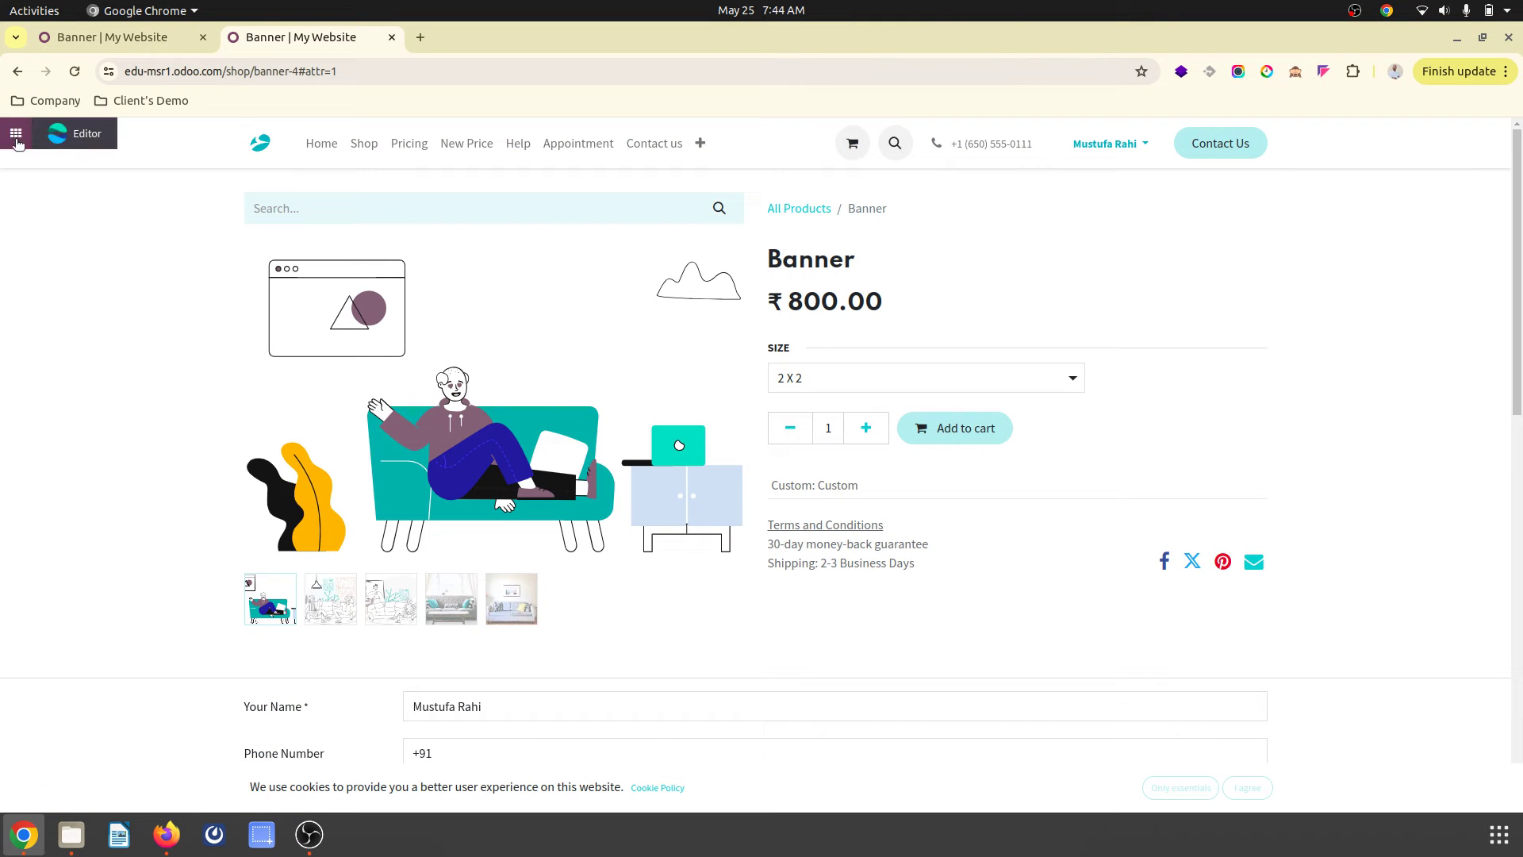
Open the Banner product record from Sales > Products using the 'prod' command search
{"action": "left_click", "coordinate": [16, 133]}
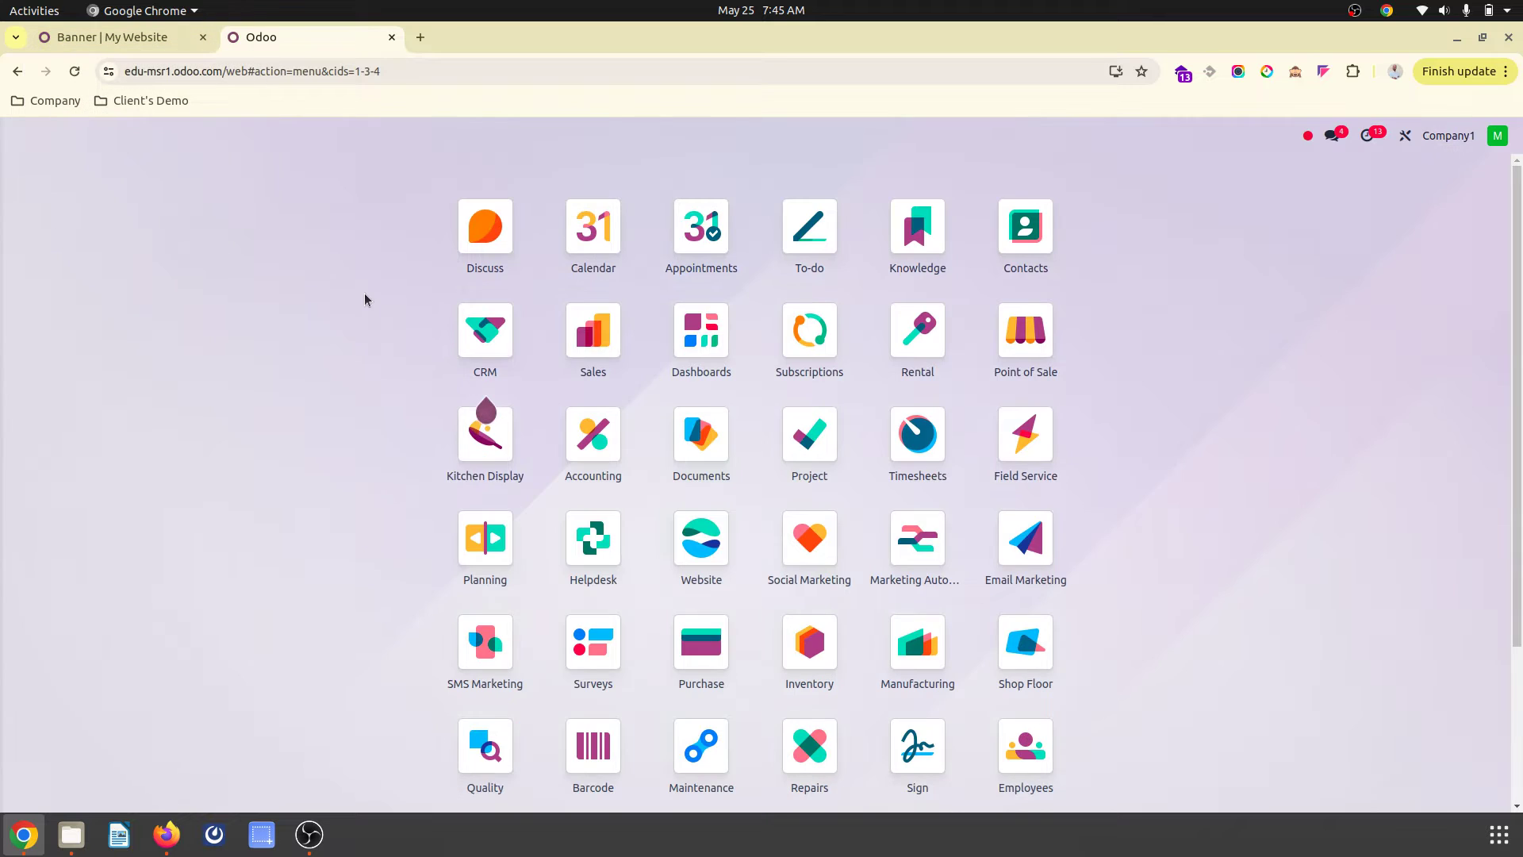
{"action": "type", "text": "prod"}
{"action": "key", "text": "Down"}
{"action": "key", "text": "Down"}
{"action": "key", "text": "Return"}
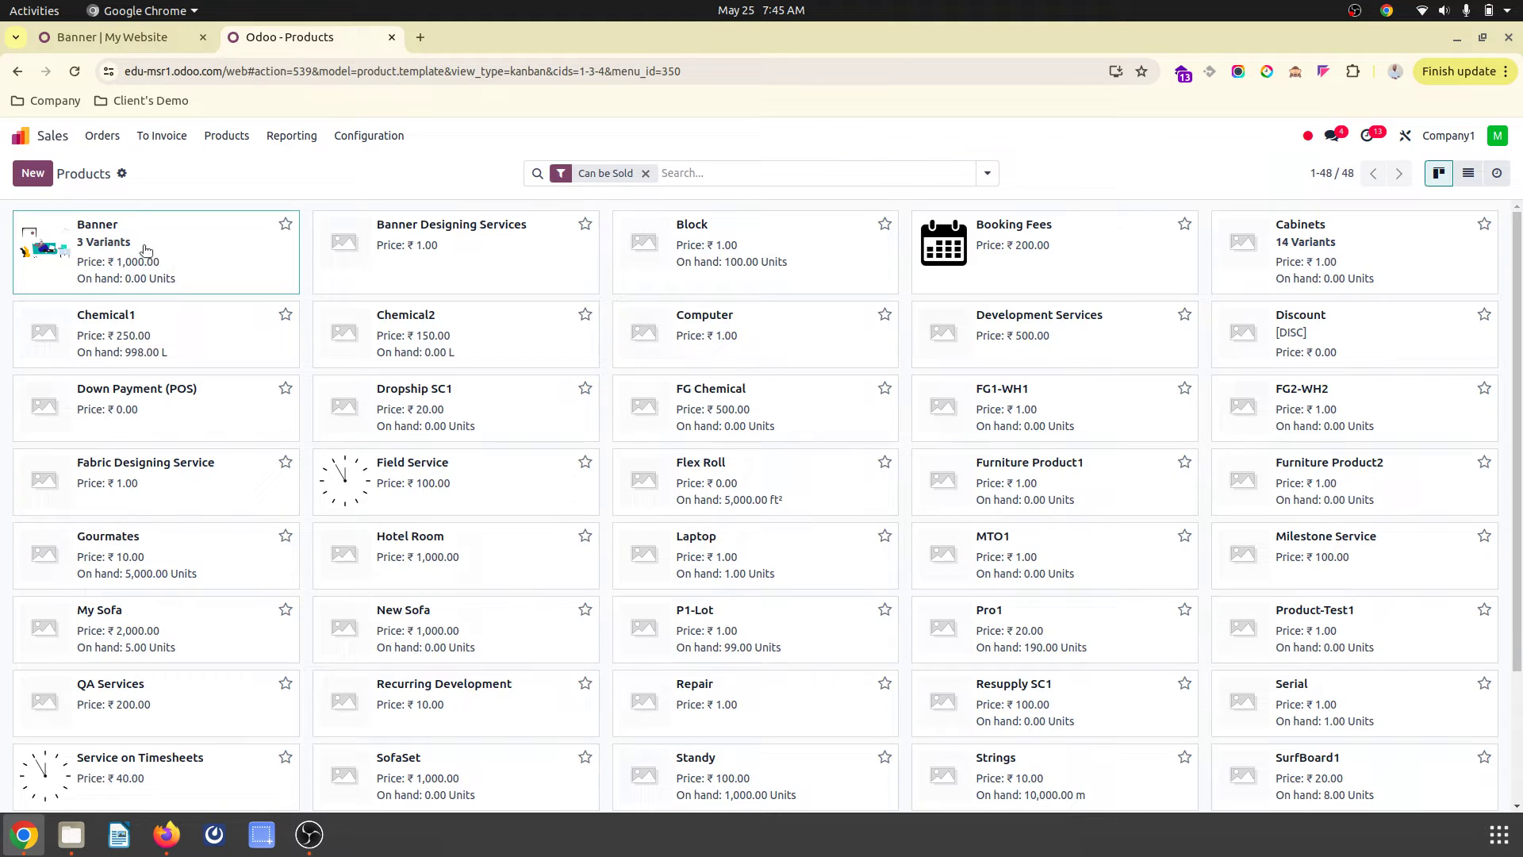
{"action": "left_click", "coordinate": [146, 250]}
{"action": "left_click", "coordinate": [63, 37]}
{"action": "left_click", "coordinate": [292, 37]}
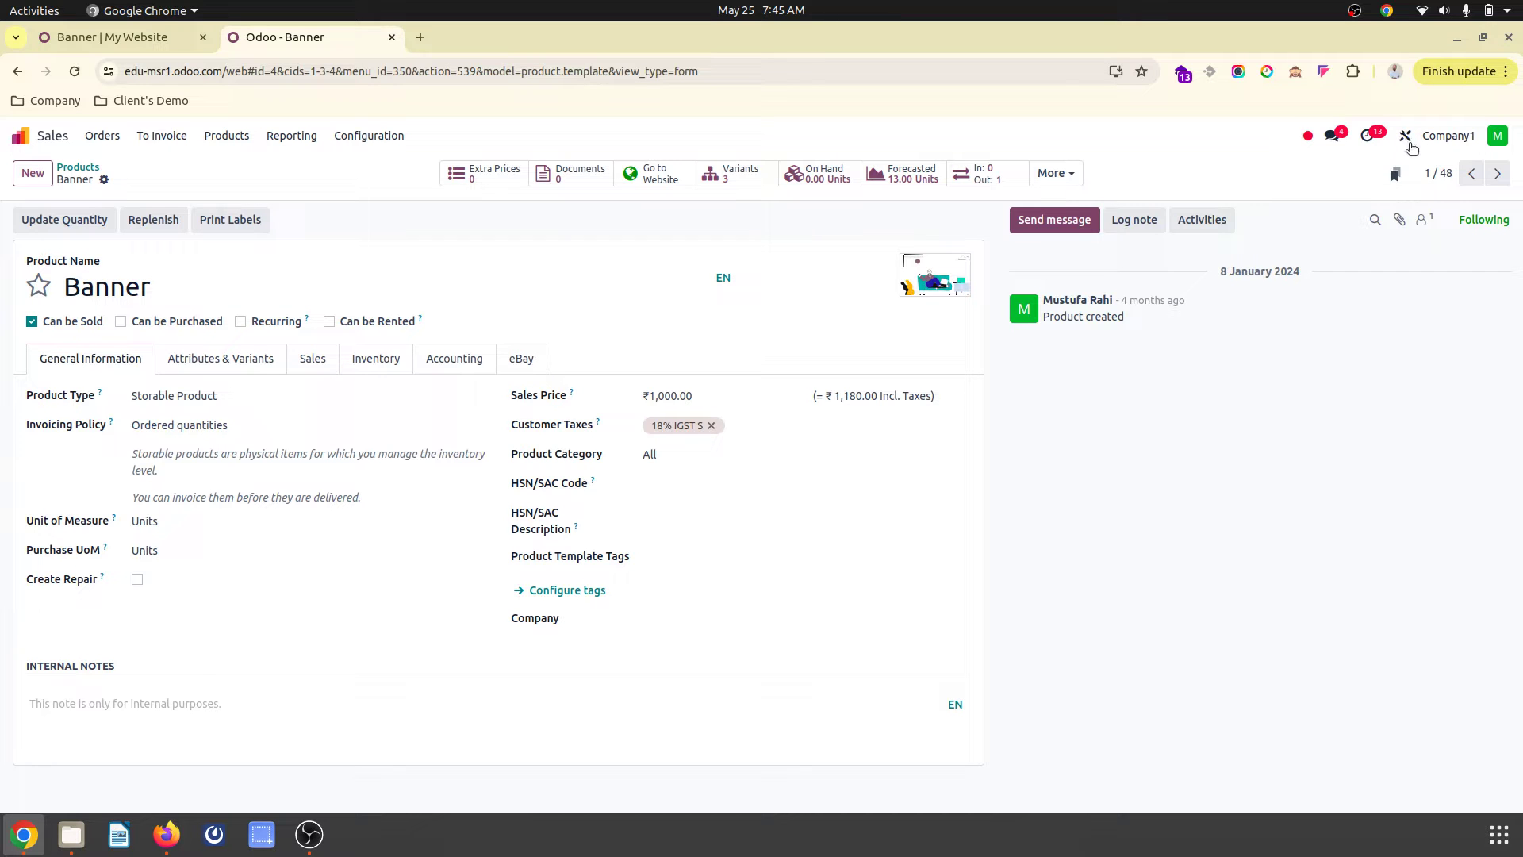
In Studio, add a Text field labelled 'Brand' below Create Repair on the product form
{"action": "left_click", "coordinate": [1406, 136]}
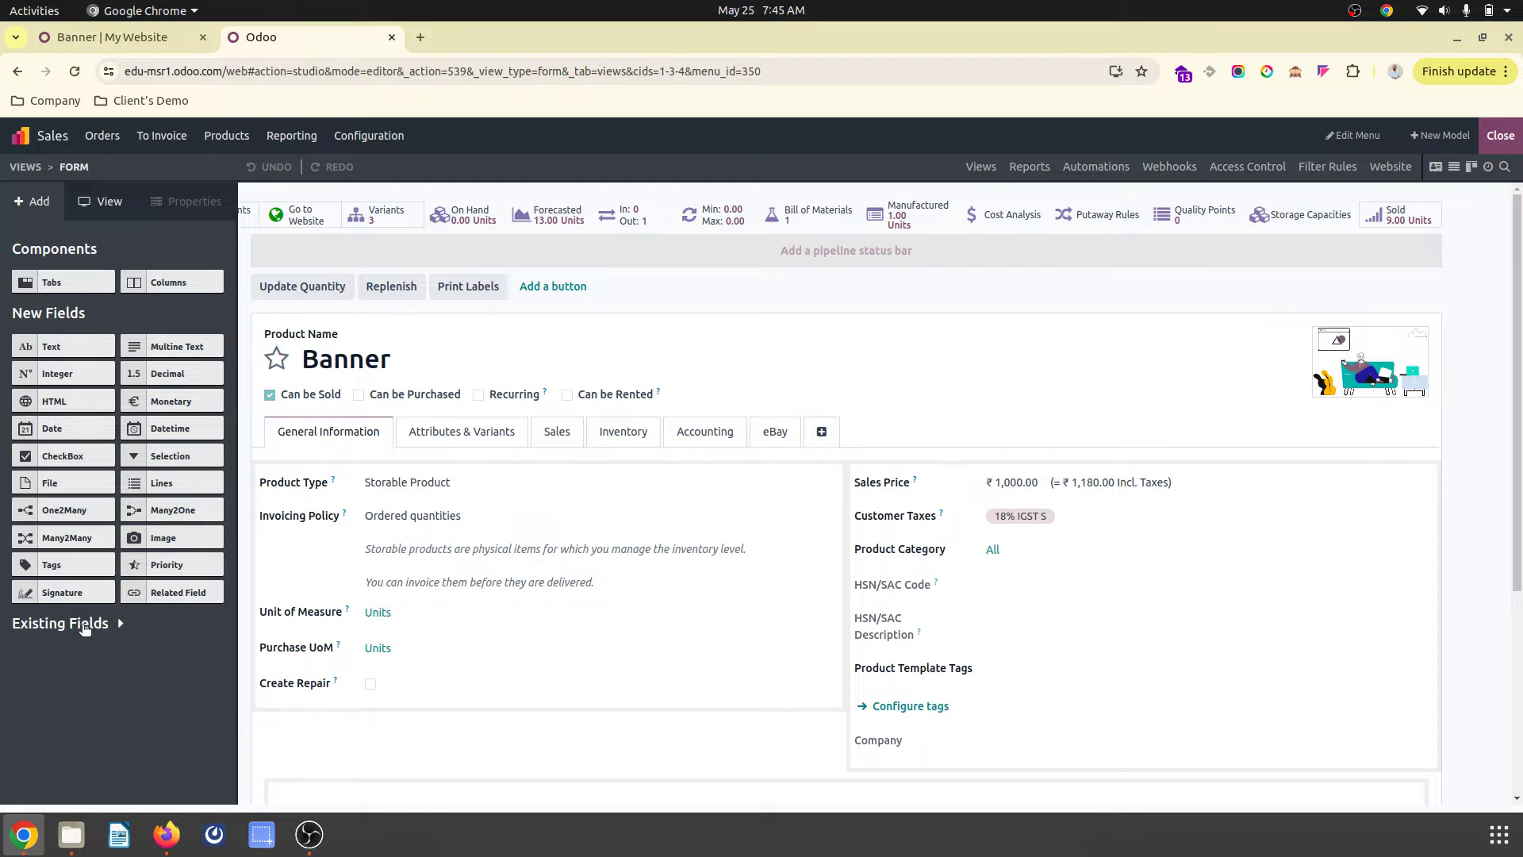
{"action": "left_click", "coordinate": [84, 627]}
{"action": "scroll", "coordinate": [91, 603], "scroll_direction": "down", "scroll_amount": 2}
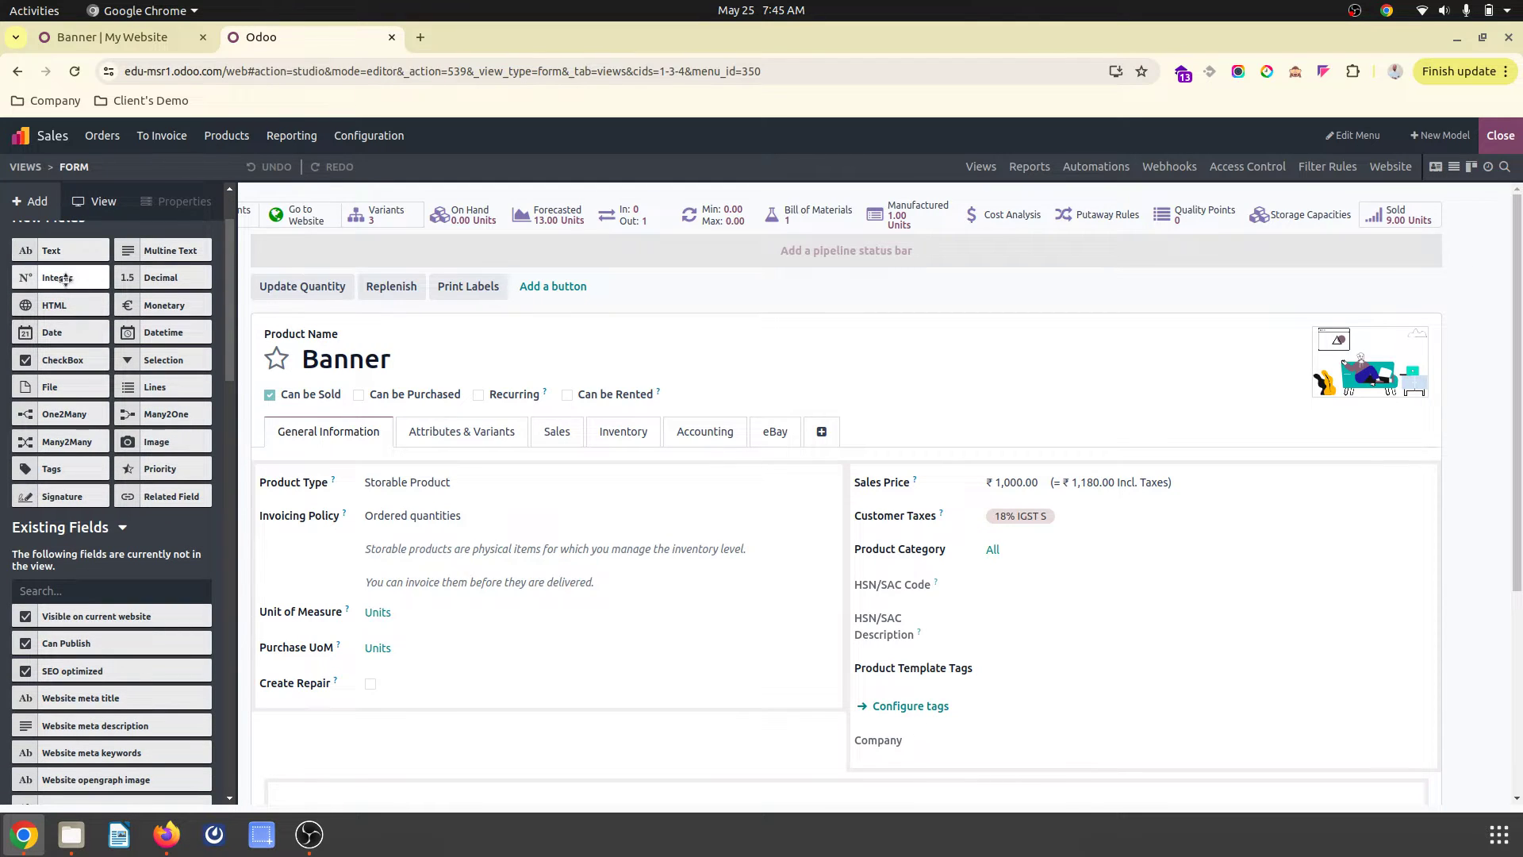
{"action": "left_click_drag", "start_coordinate": [55, 250], "coordinate": [341, 726]}
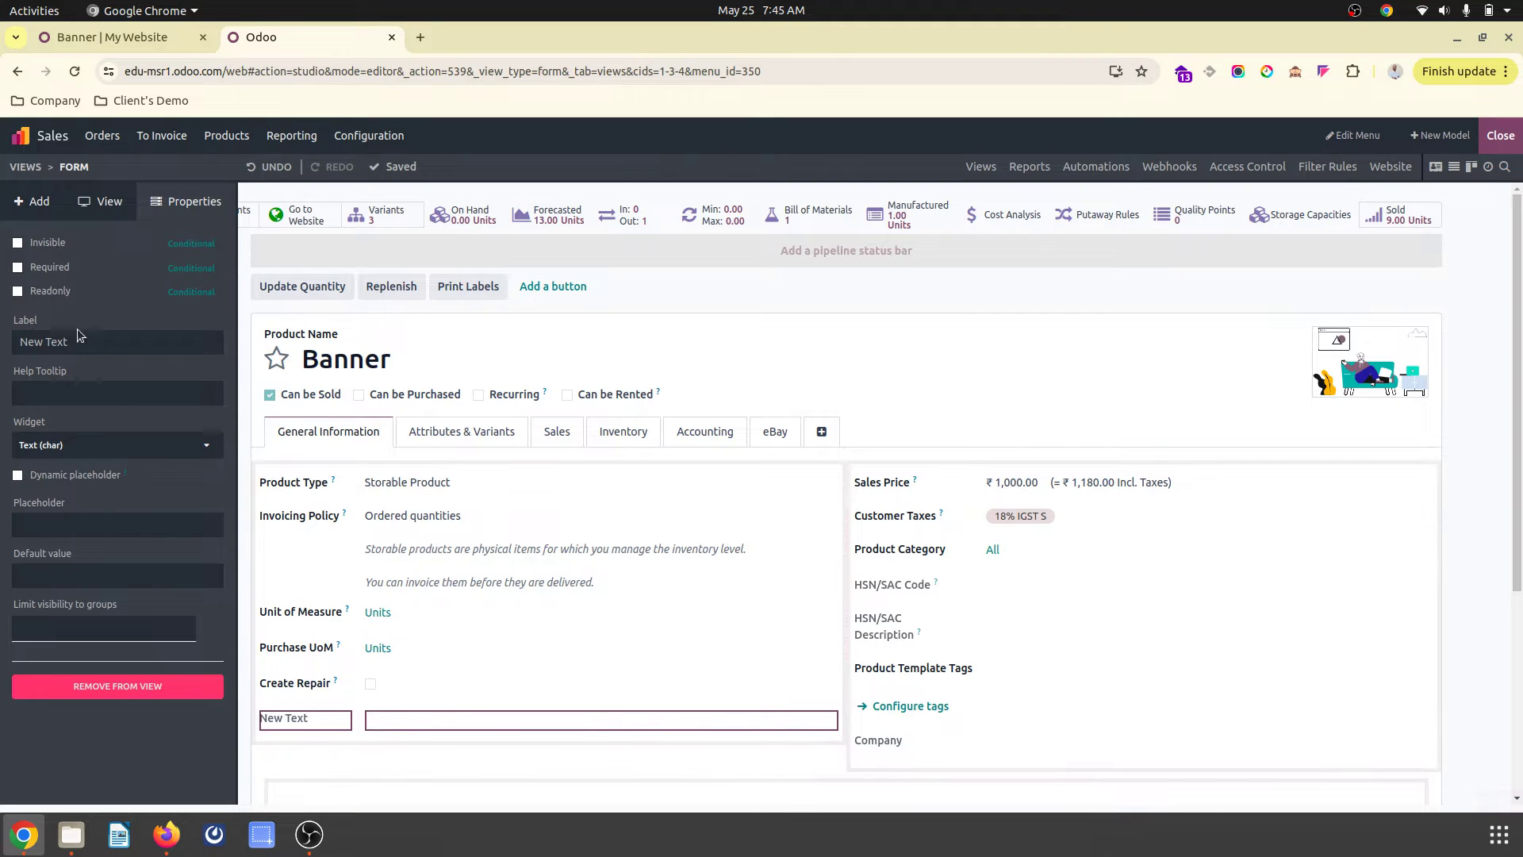
{"action": "double_click", "coordinate": [80, 342]}
{"action": "type", "text": "Brand"}
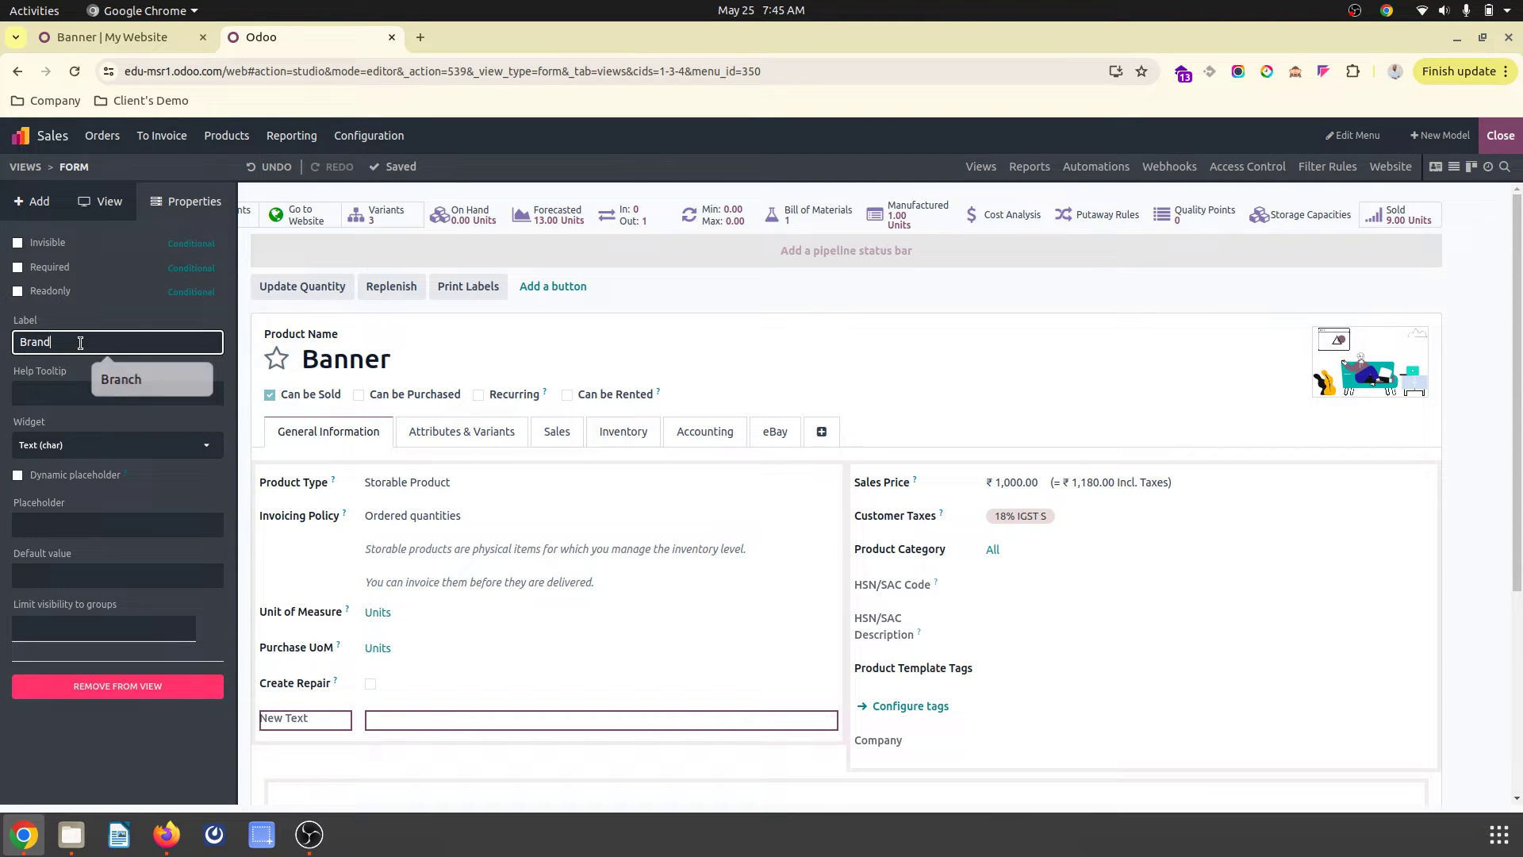
{"action": "key", "text": "Return"}
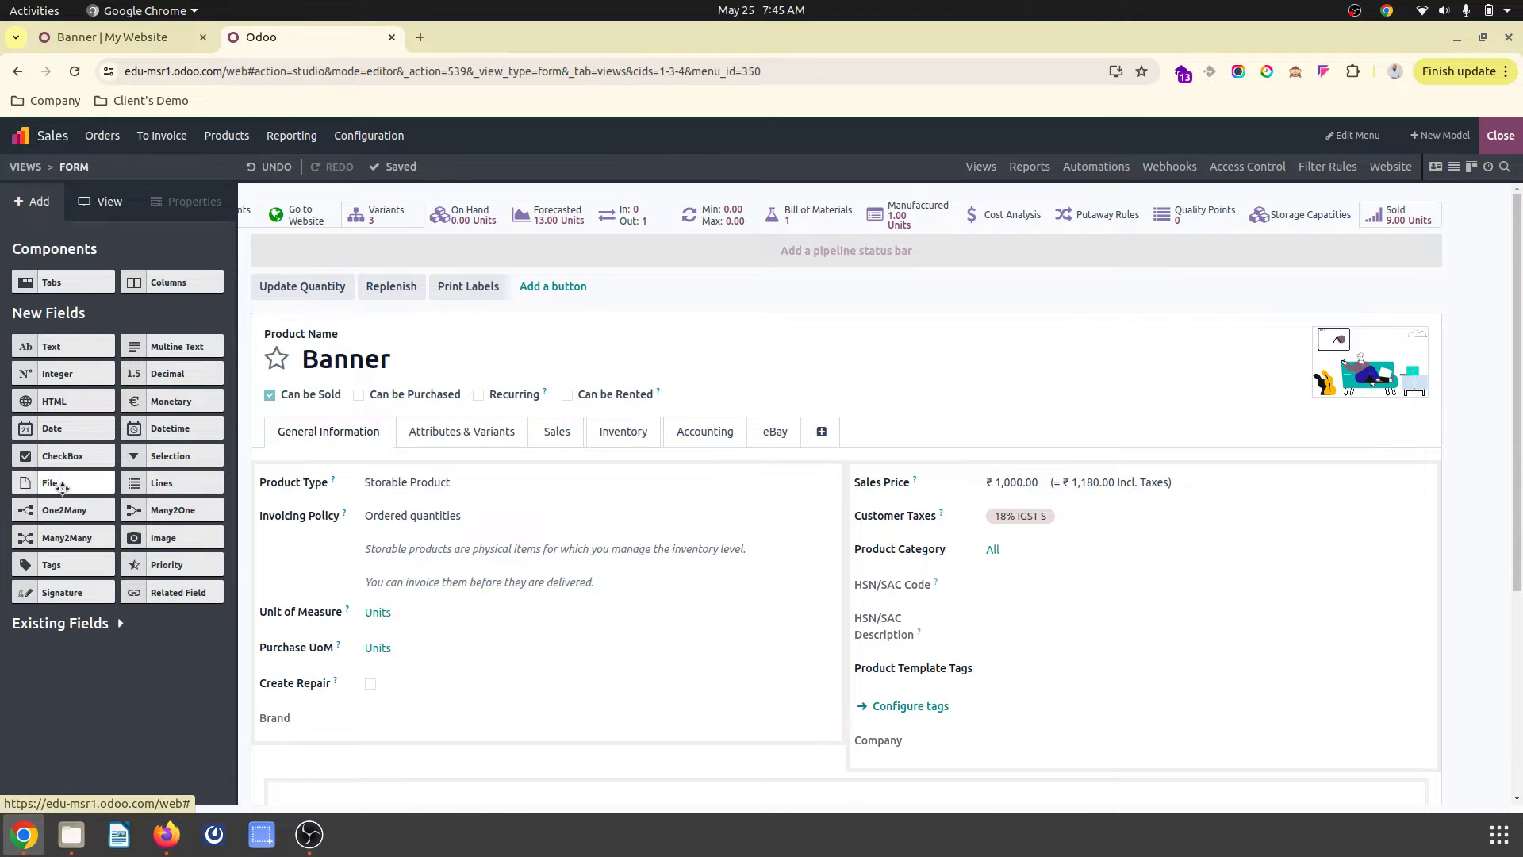
Add a File field labelled 'Additional Product Information' above the Brand field
{"action": "left_click_drag", "start_coordinate": [65, 481], "coordinate": [317, 730]}
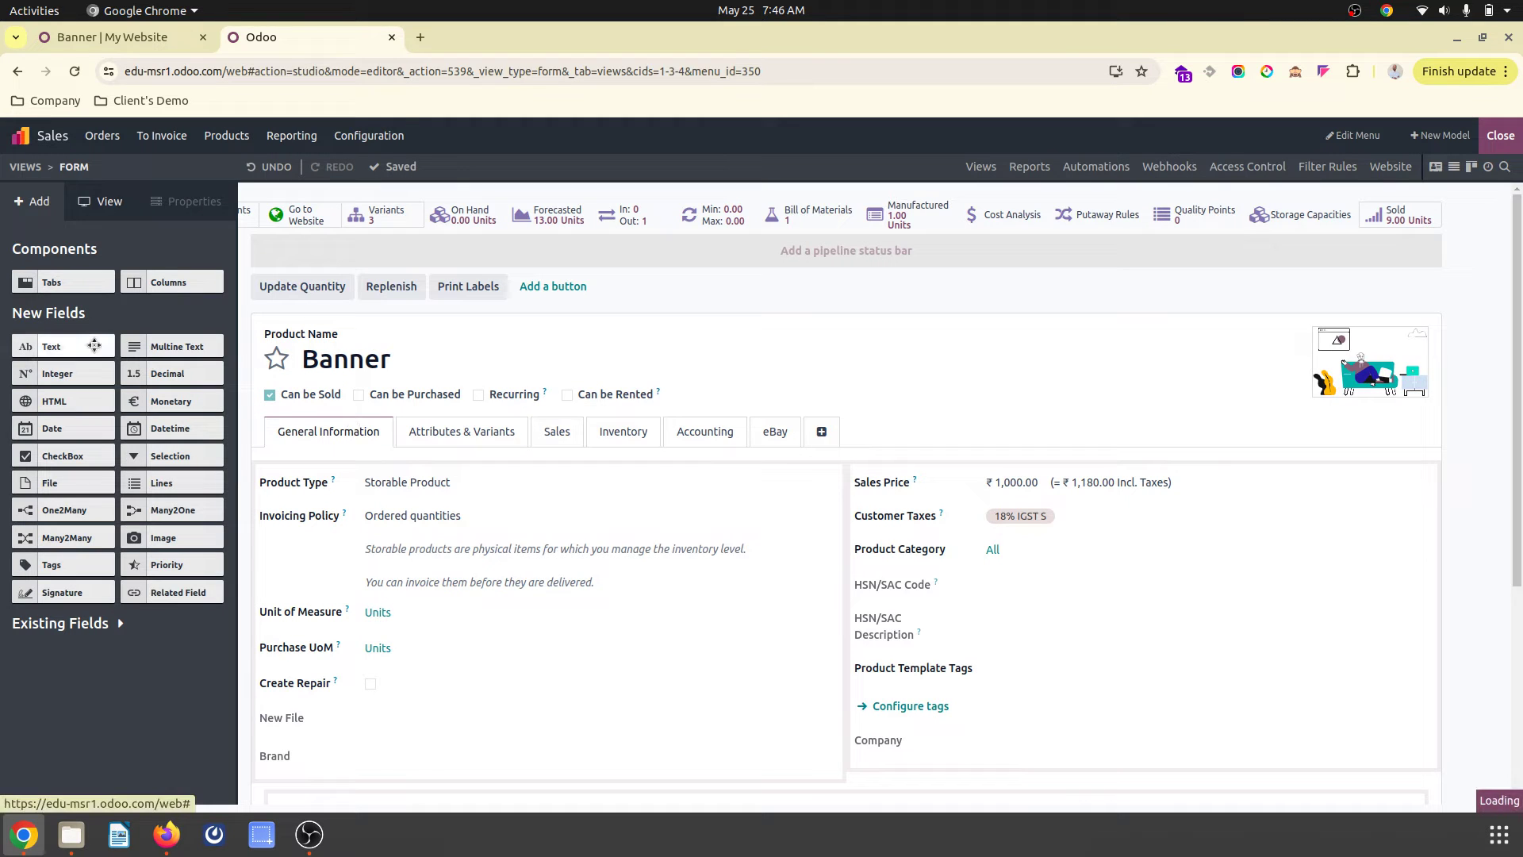
{"action": "left_click", "coordinate": [291, 738]}
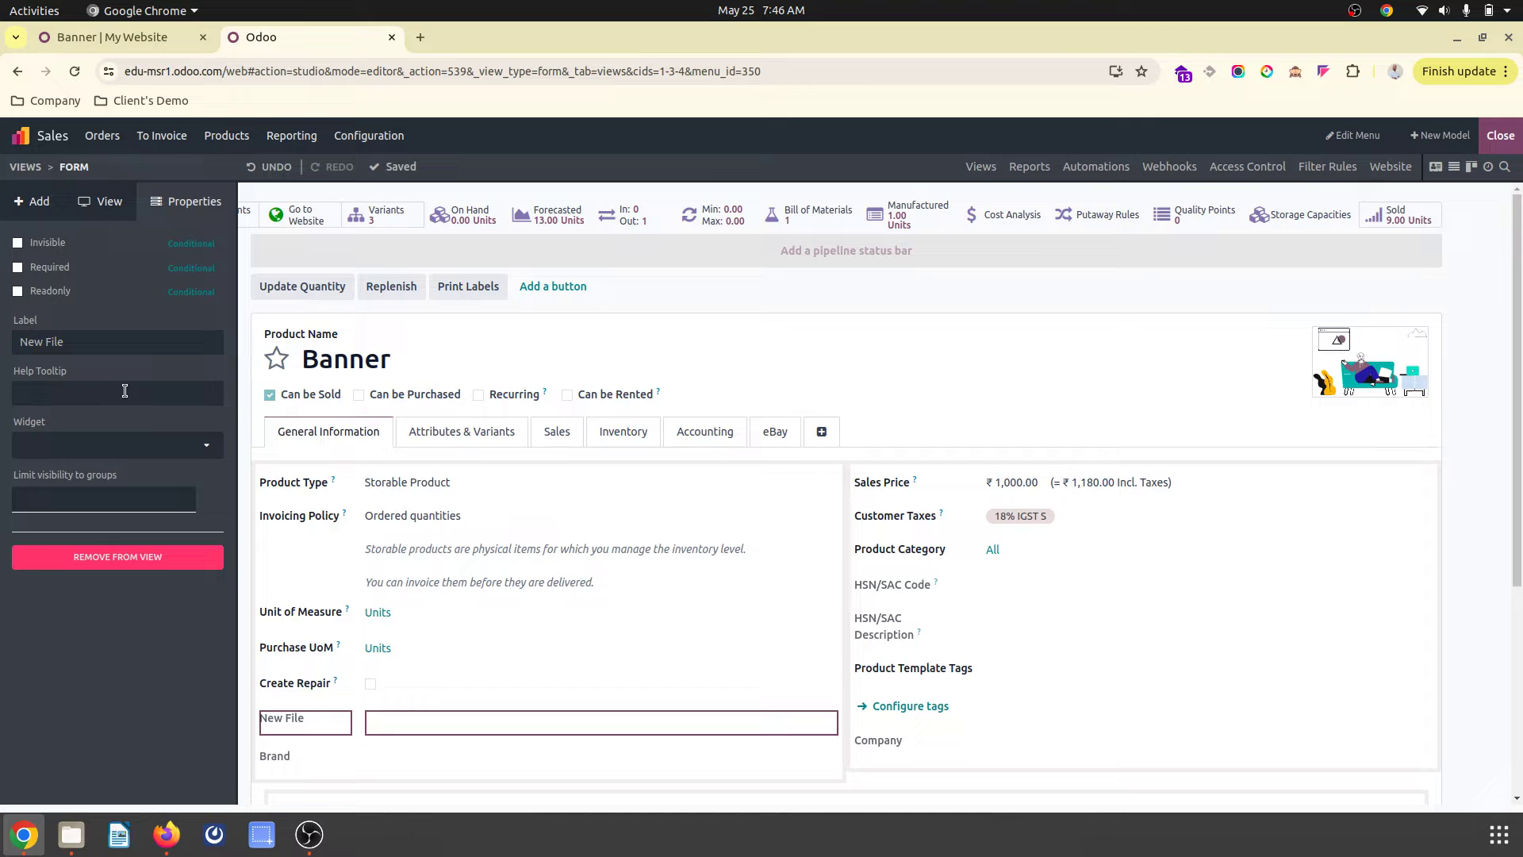
{"action": "left_click", "coordinate": [103, 342]}
{"action": "type", "text": "Additional Product Information"}
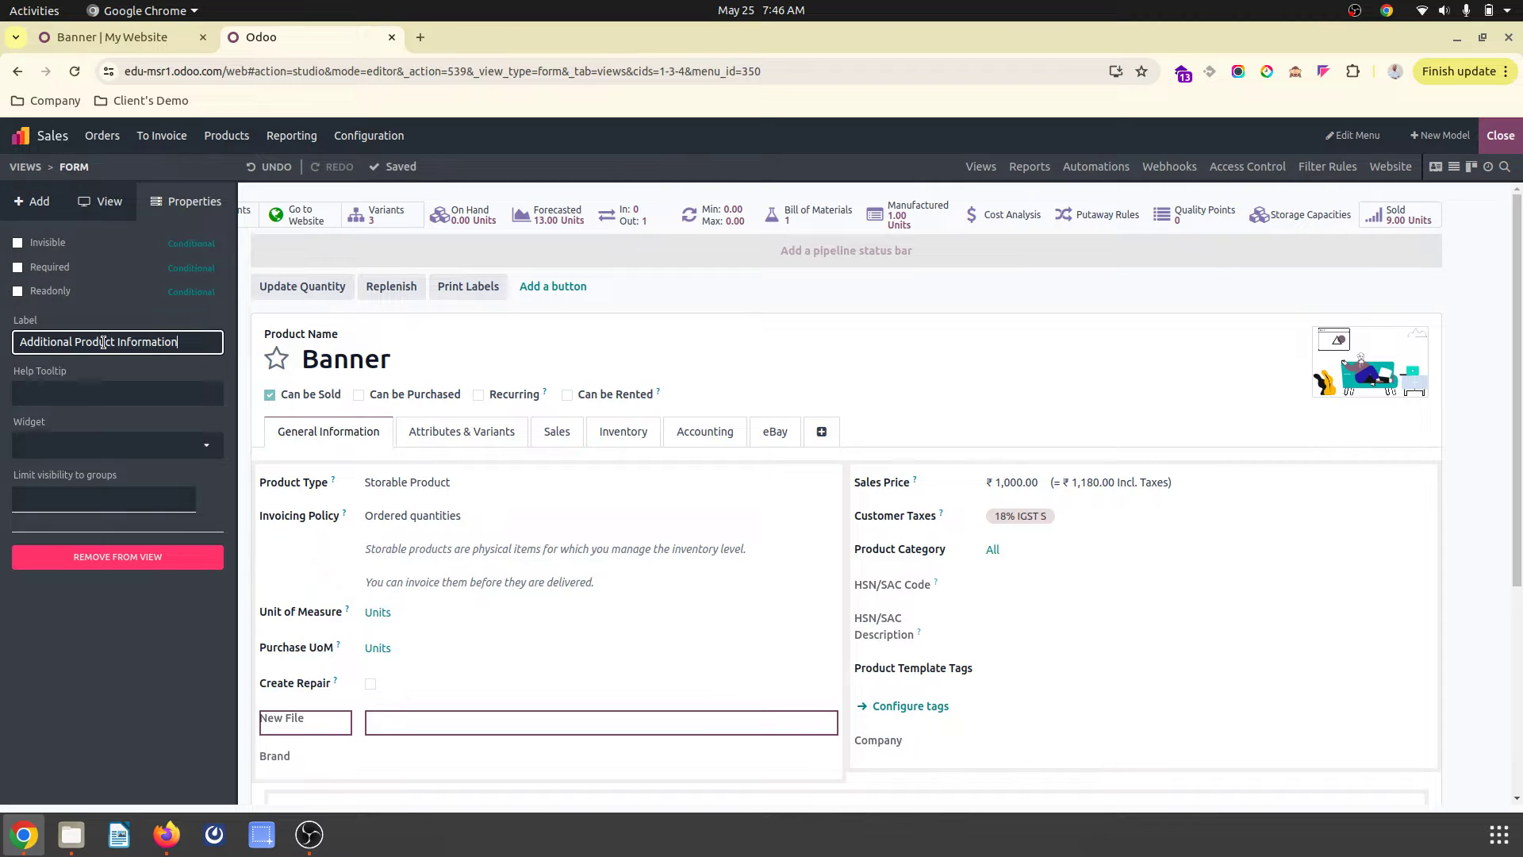
{"action": "left_click", "coordinate": [412, 680]}
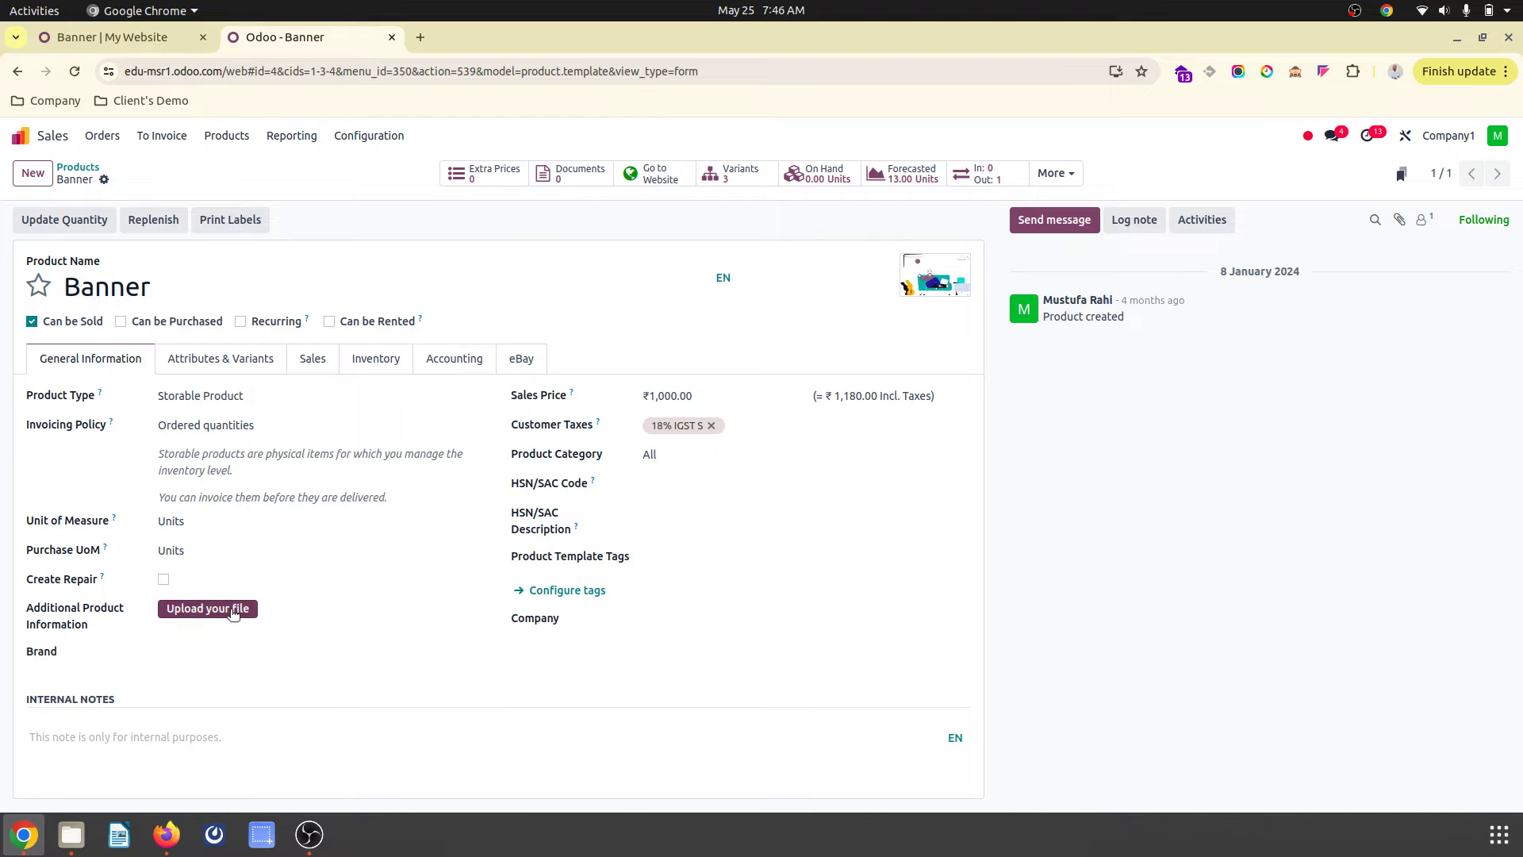
Attach Odoo-Purchase-Own-Document-Only.png from Downloads as the Additional Product Information file
{"action": "left_click", "coordinate": [208, 609]}
{"action": "left_click", "coordinate": [486, 96]}
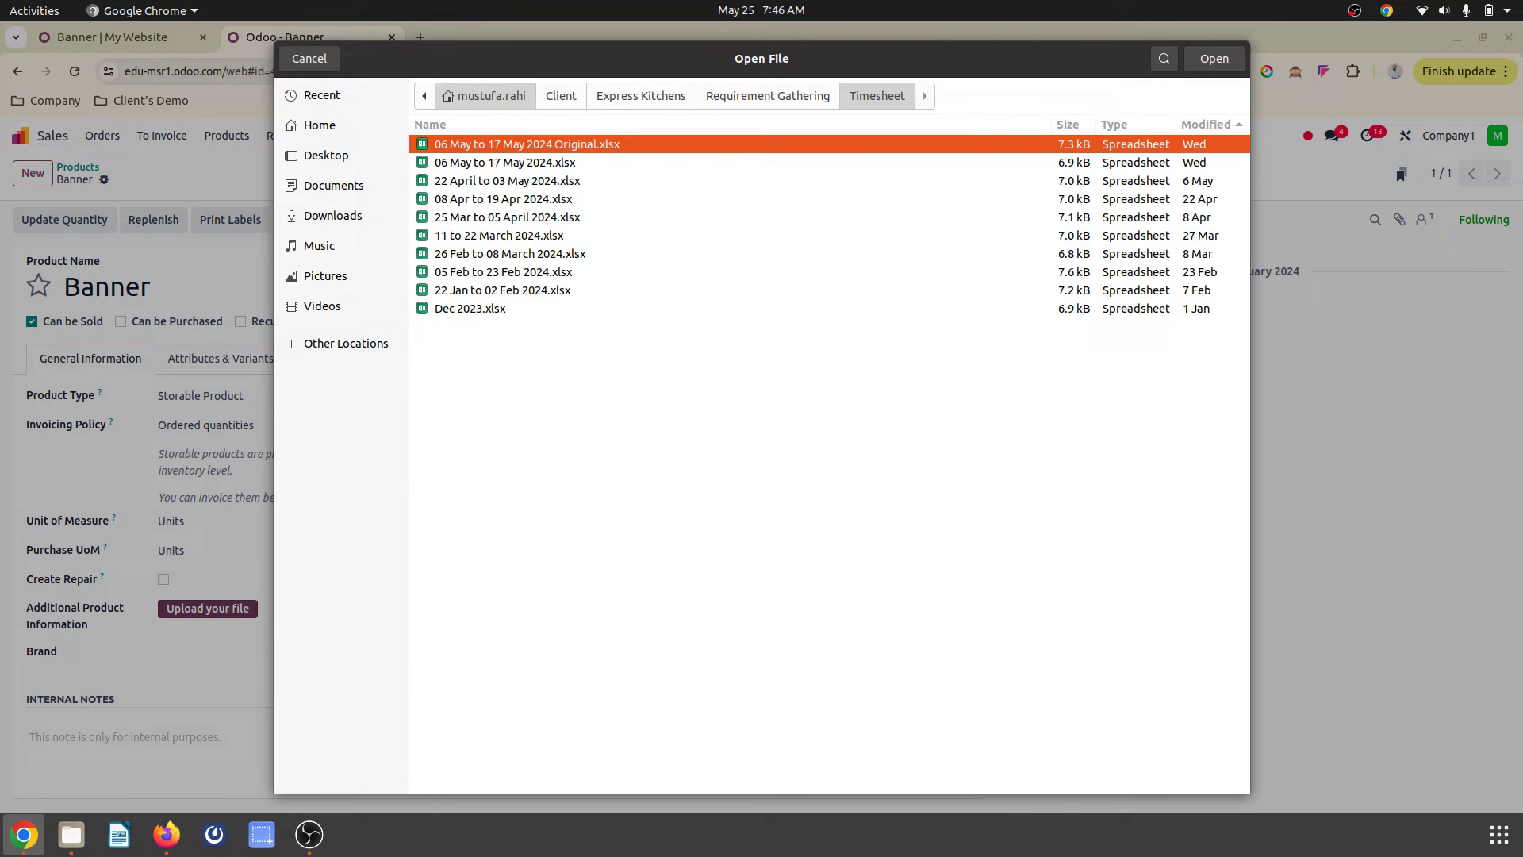
{"action": "double_click", "coordinate": [466, 163]}
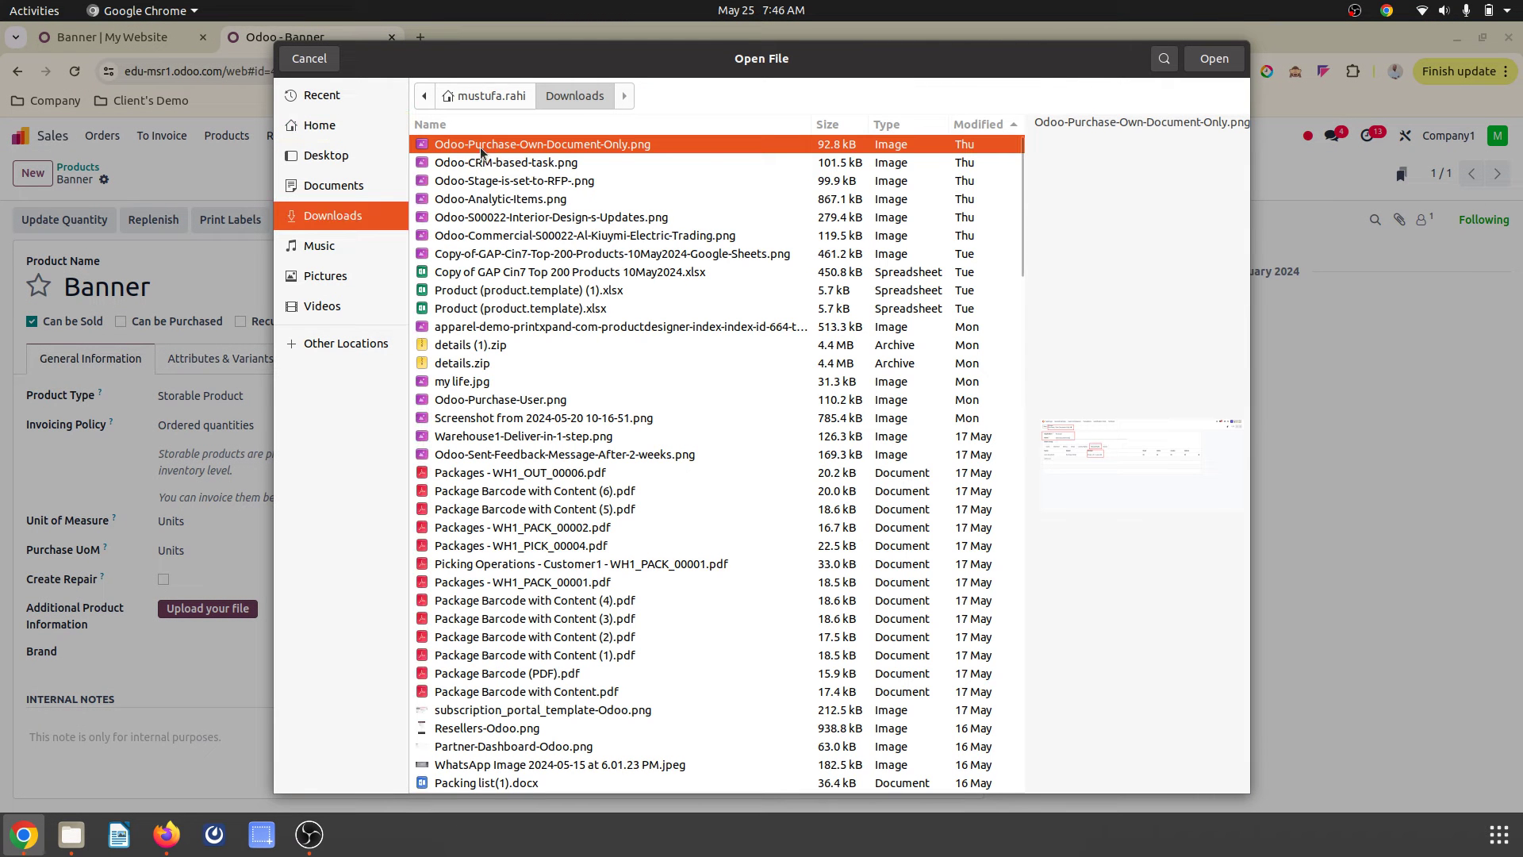
{"action": "double_click", "coordinate": [479, 146]}
Enter 'My Brand' as the Brand and save the Banner product record
{"action": "left_click", "coordinate": [203, 649]}
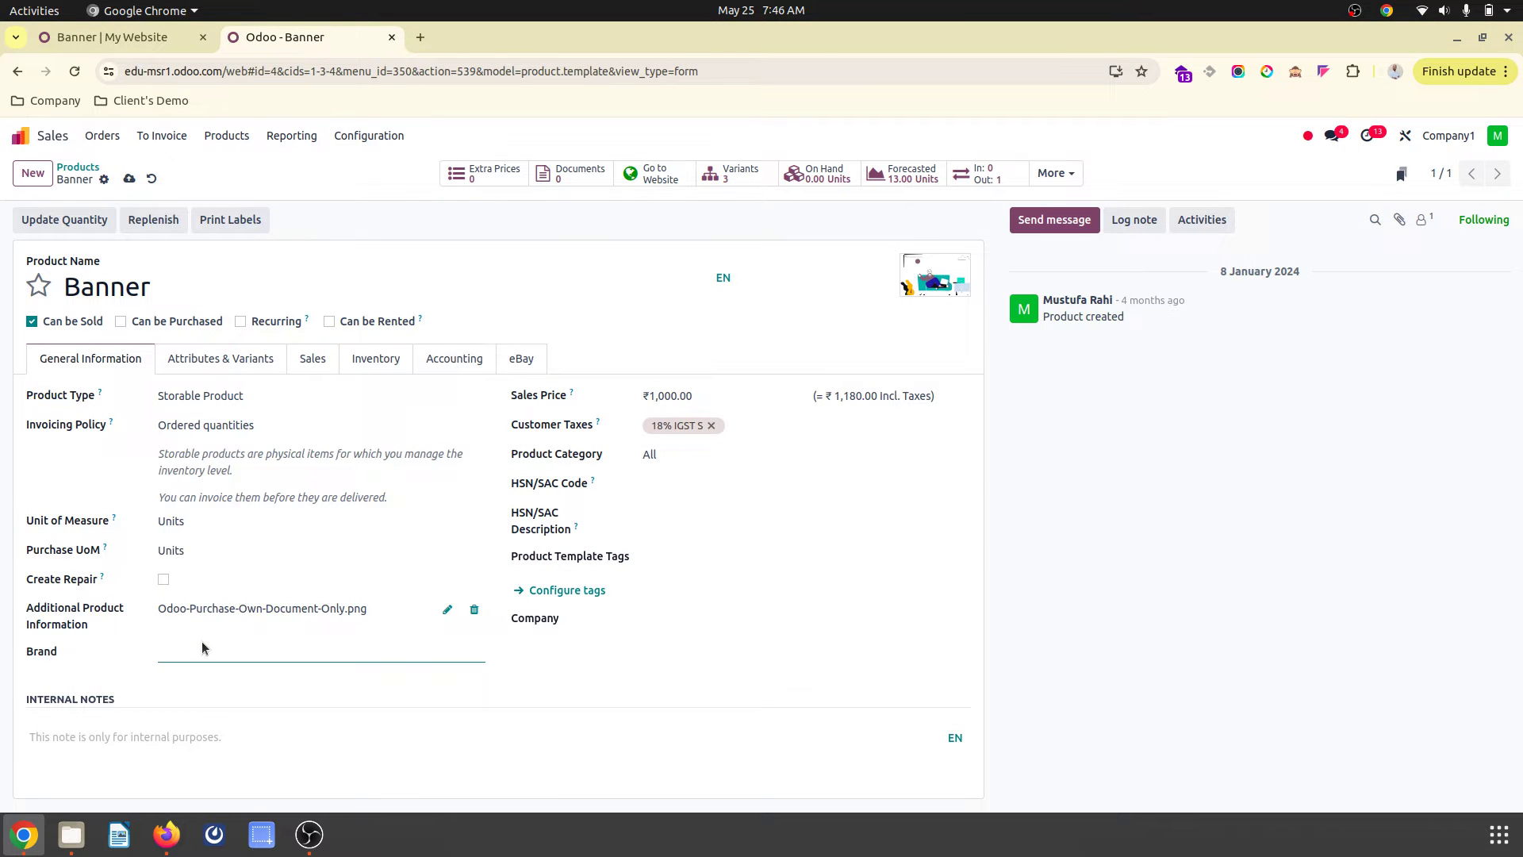
{"action": "type", "text": "My Brand"}
{"action": "left_click", "coordinate": [129, 178]}
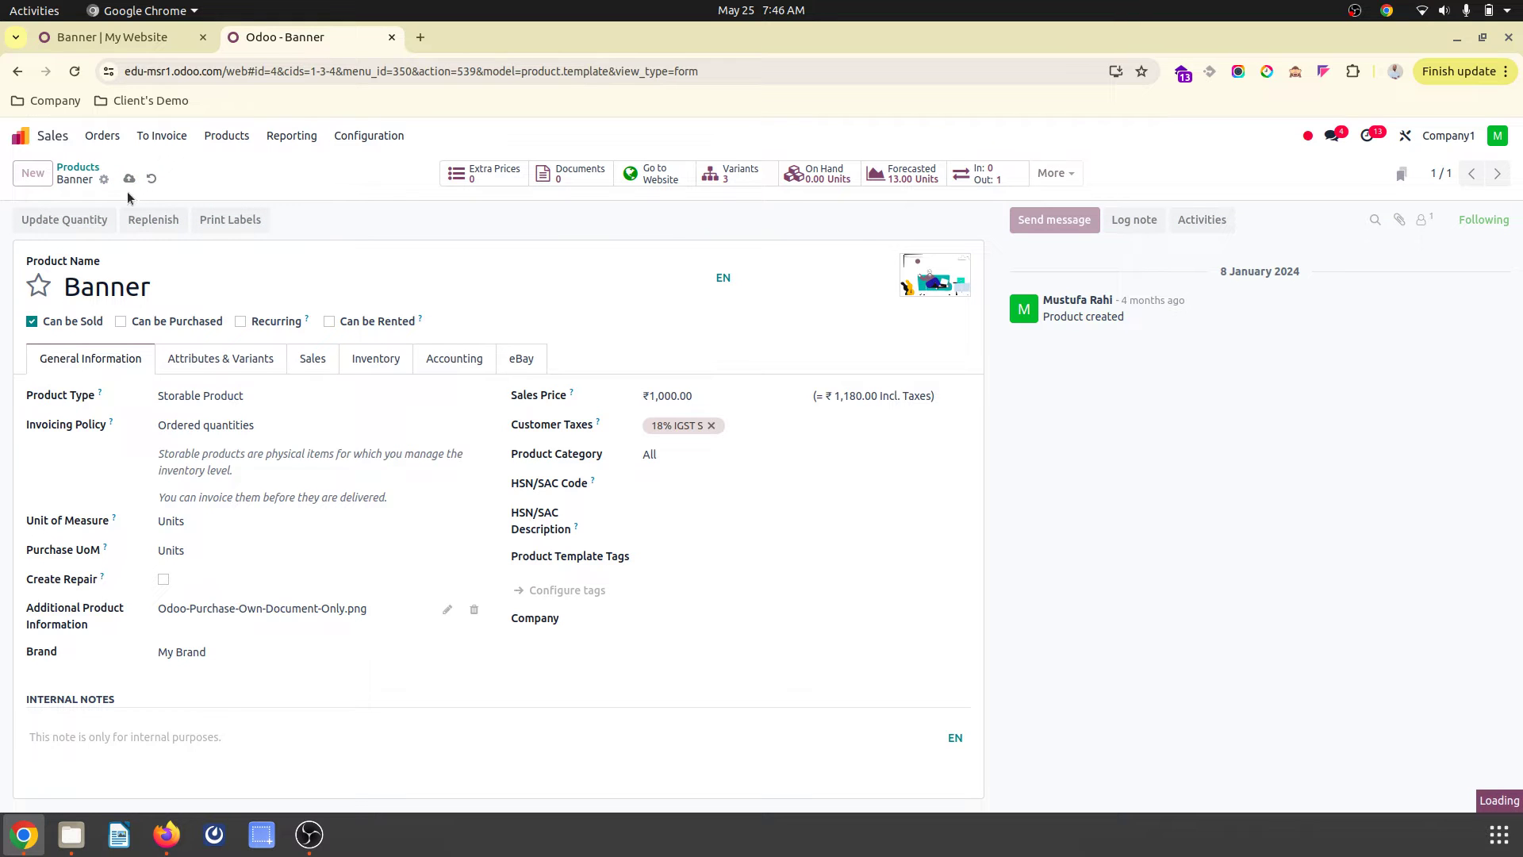
{"action": "left_click", "coordinate": [158, 38]}
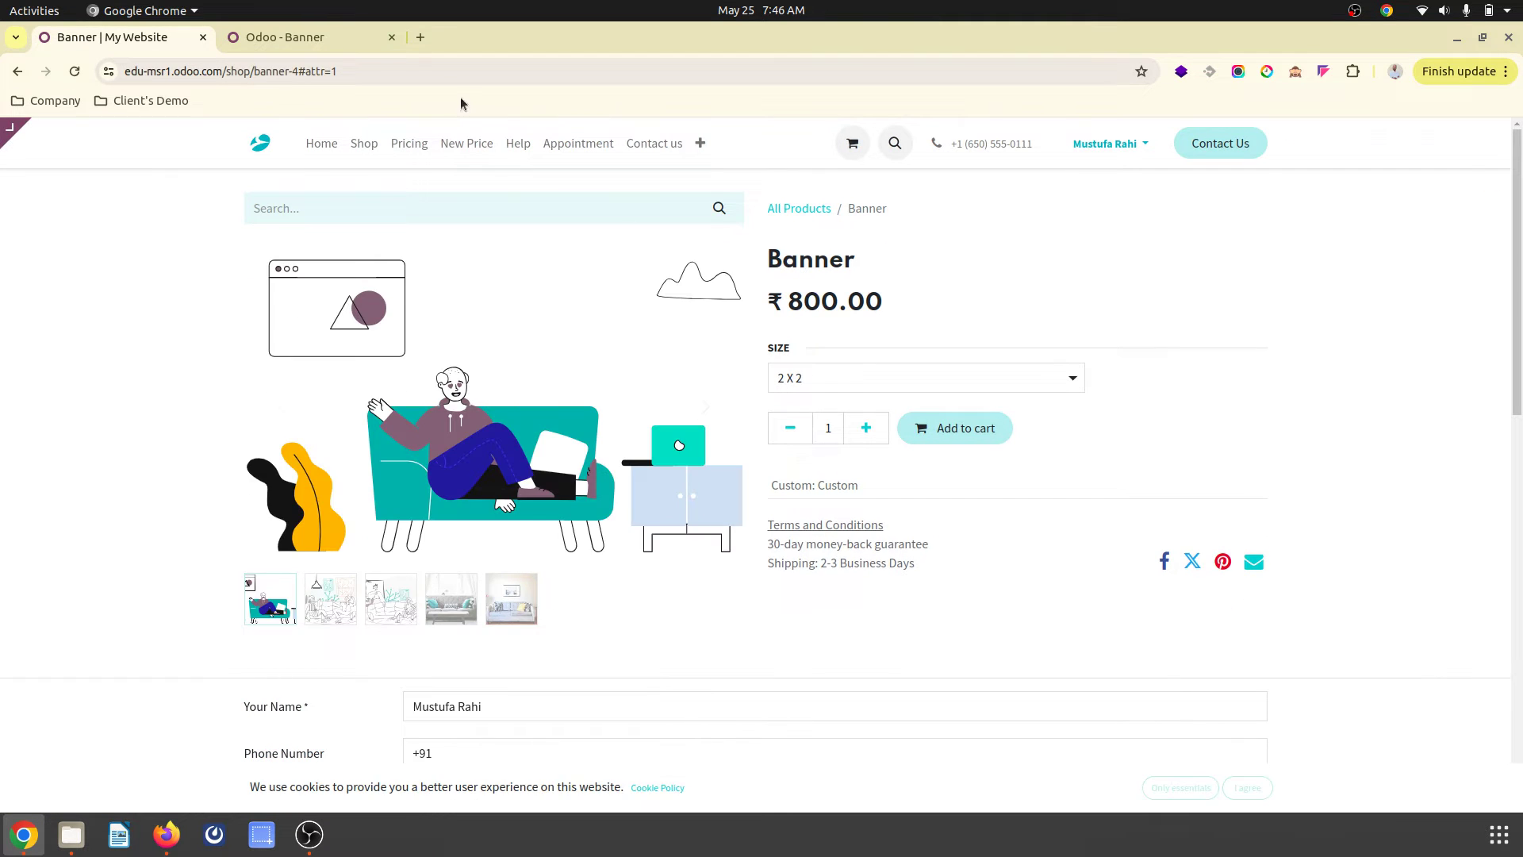
{"action": "left_click", "coordinate": [320, 39]}
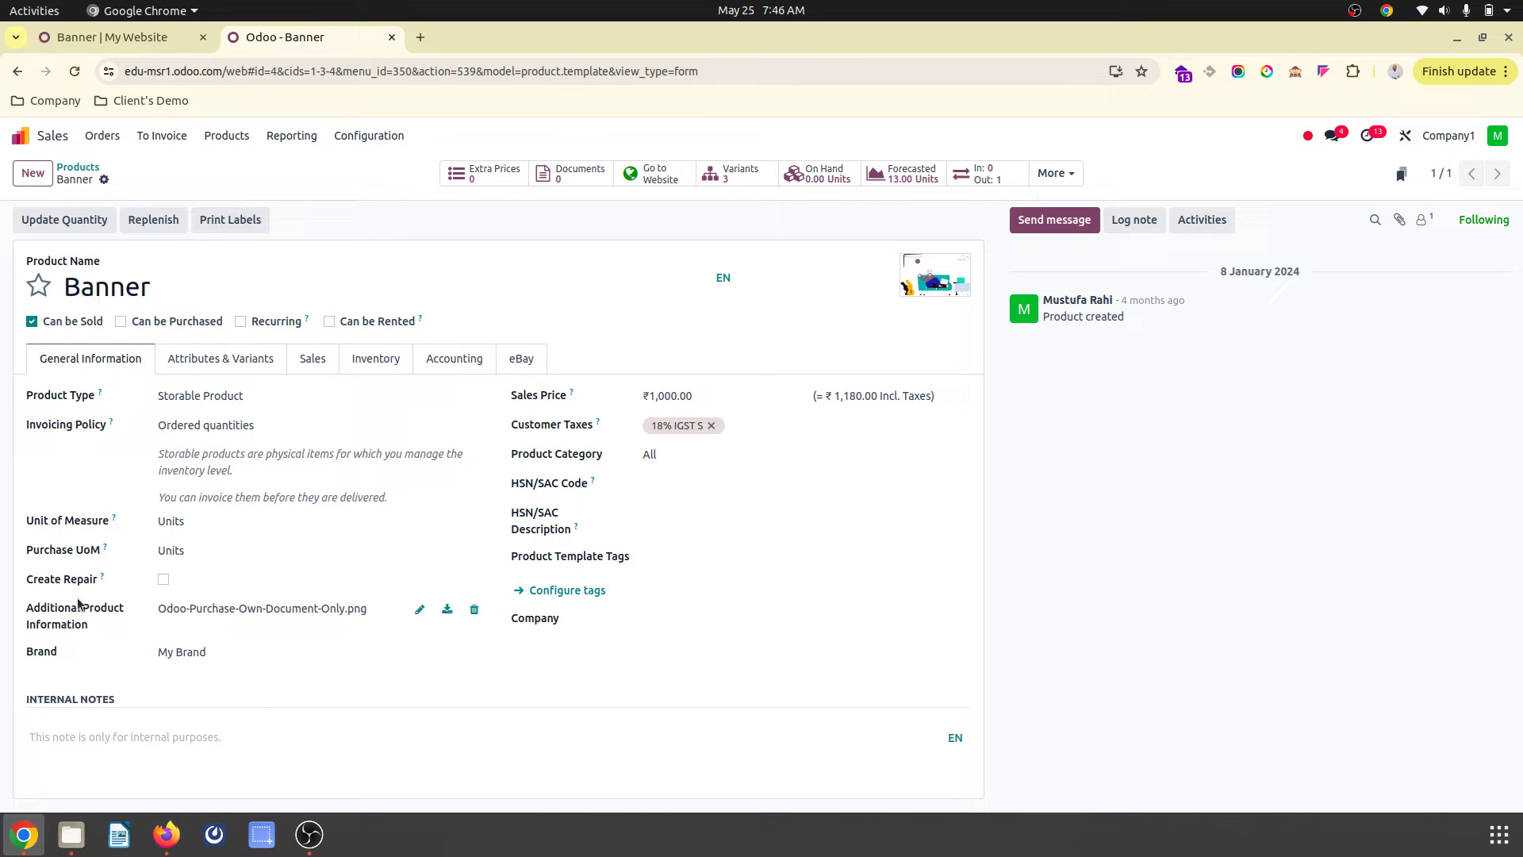
{"action": "right_click", "coordinate": [315, 41]}
In a duplicated tab with developer mode on, open the My Website settings record
{"action": "left_click", "coordinate": [381, 192]}
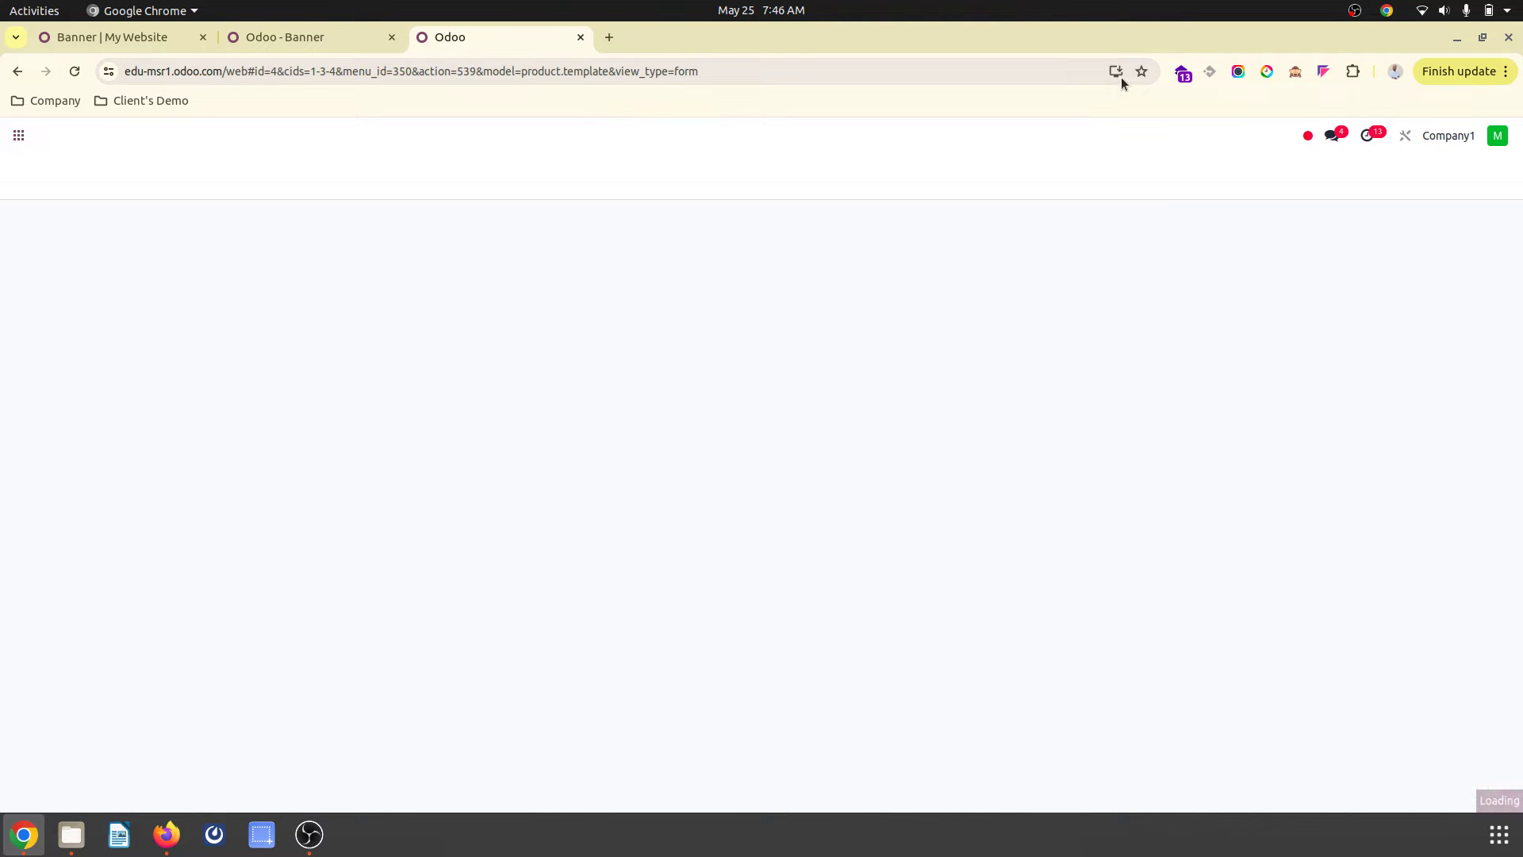
{"action": "left_click", "coordinate": [1296, 74]}
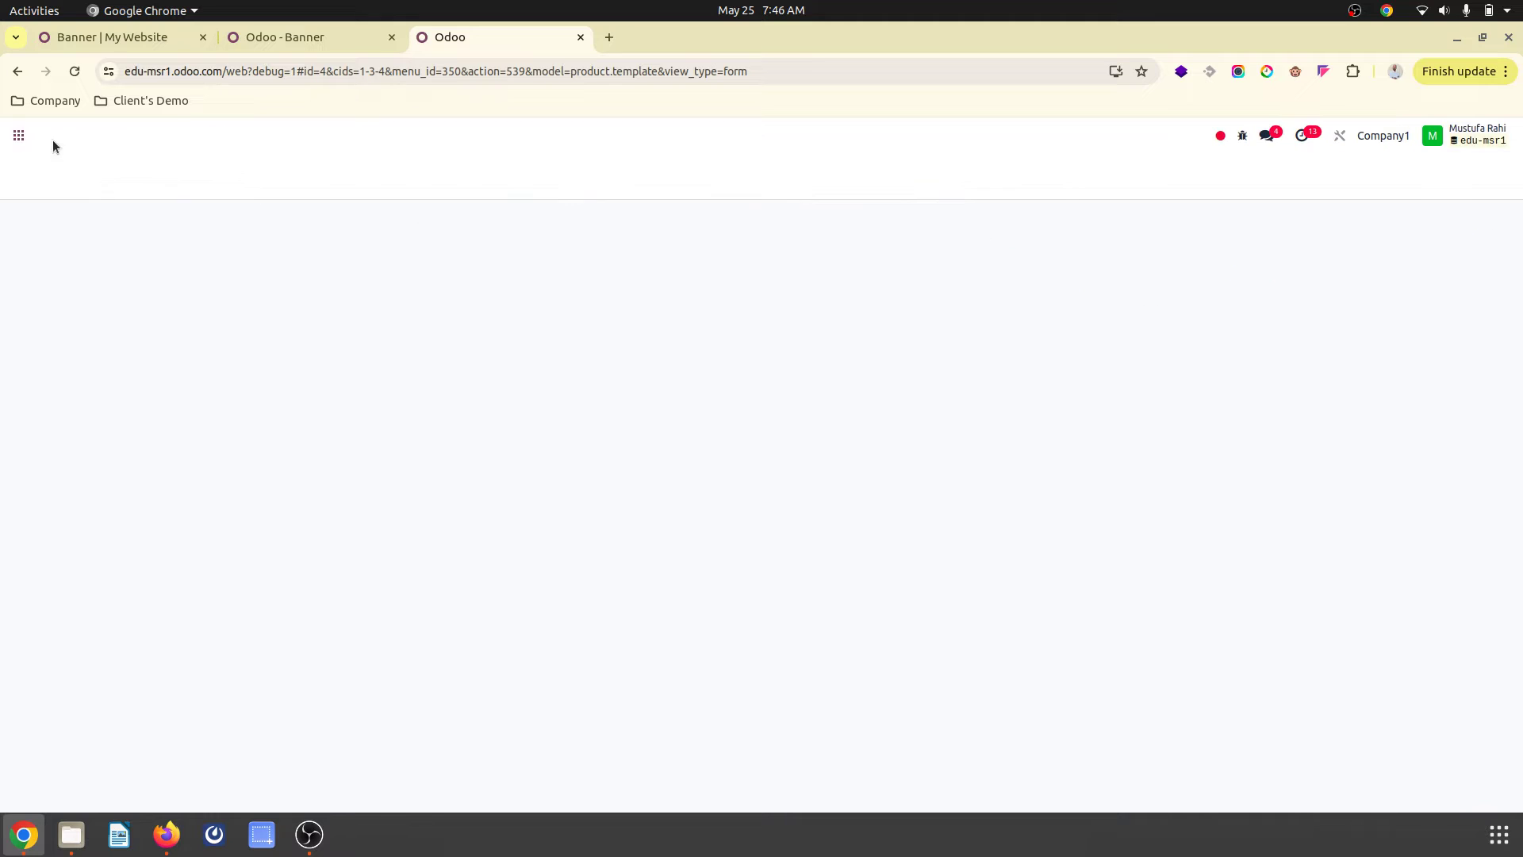
{"action": "left_click", "coordinate": [23, 141]}
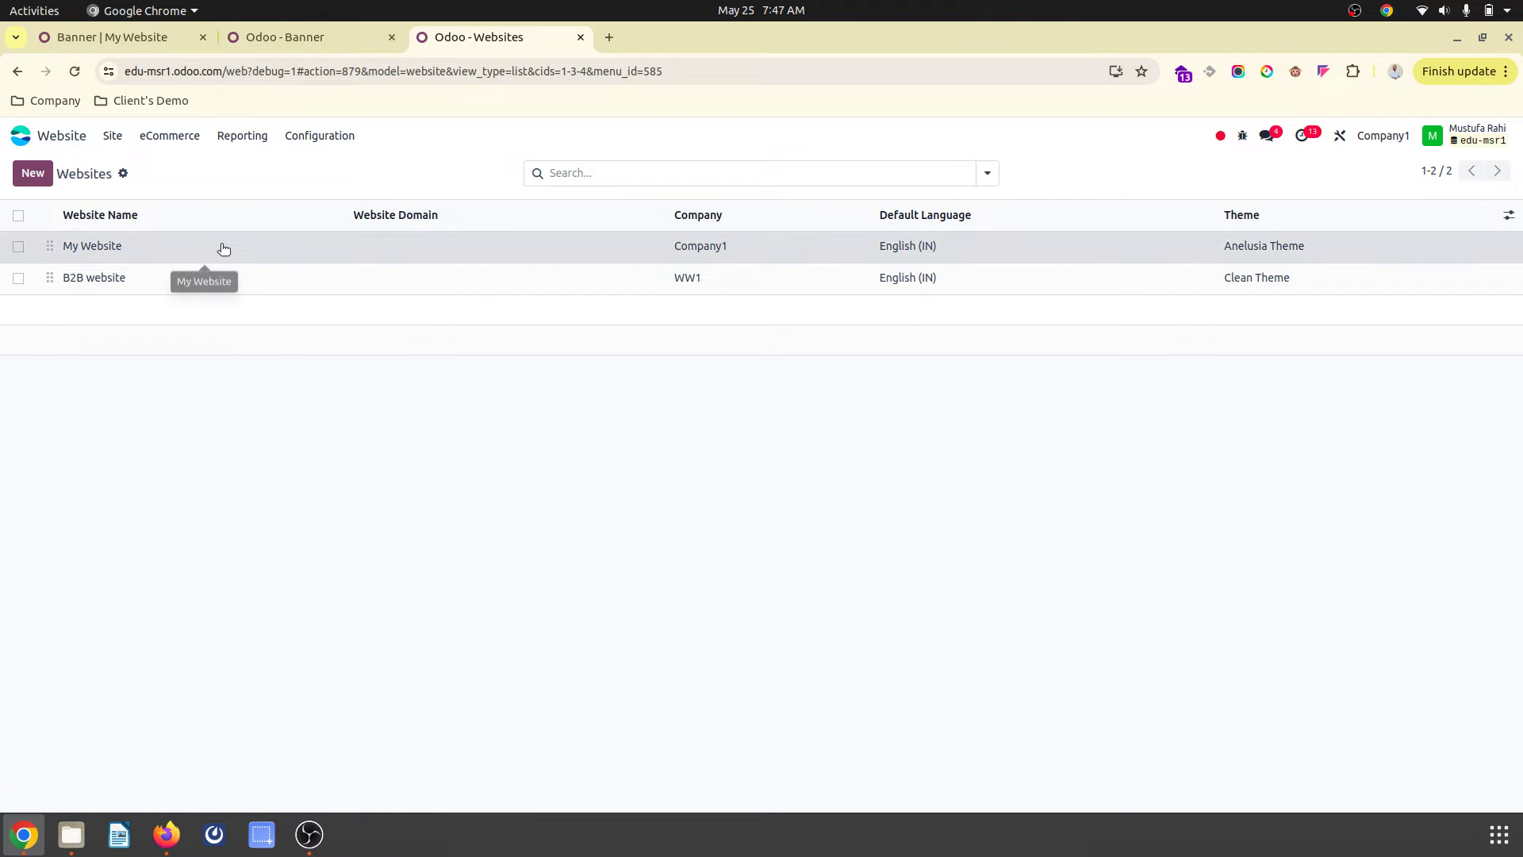
{"action": "left_click", "coordinate": [222, 248]}
Add Brand and Additional Product Information (Product) as product page extra fields and save
{"action": "left_click", "coordinate": [195, 437]}
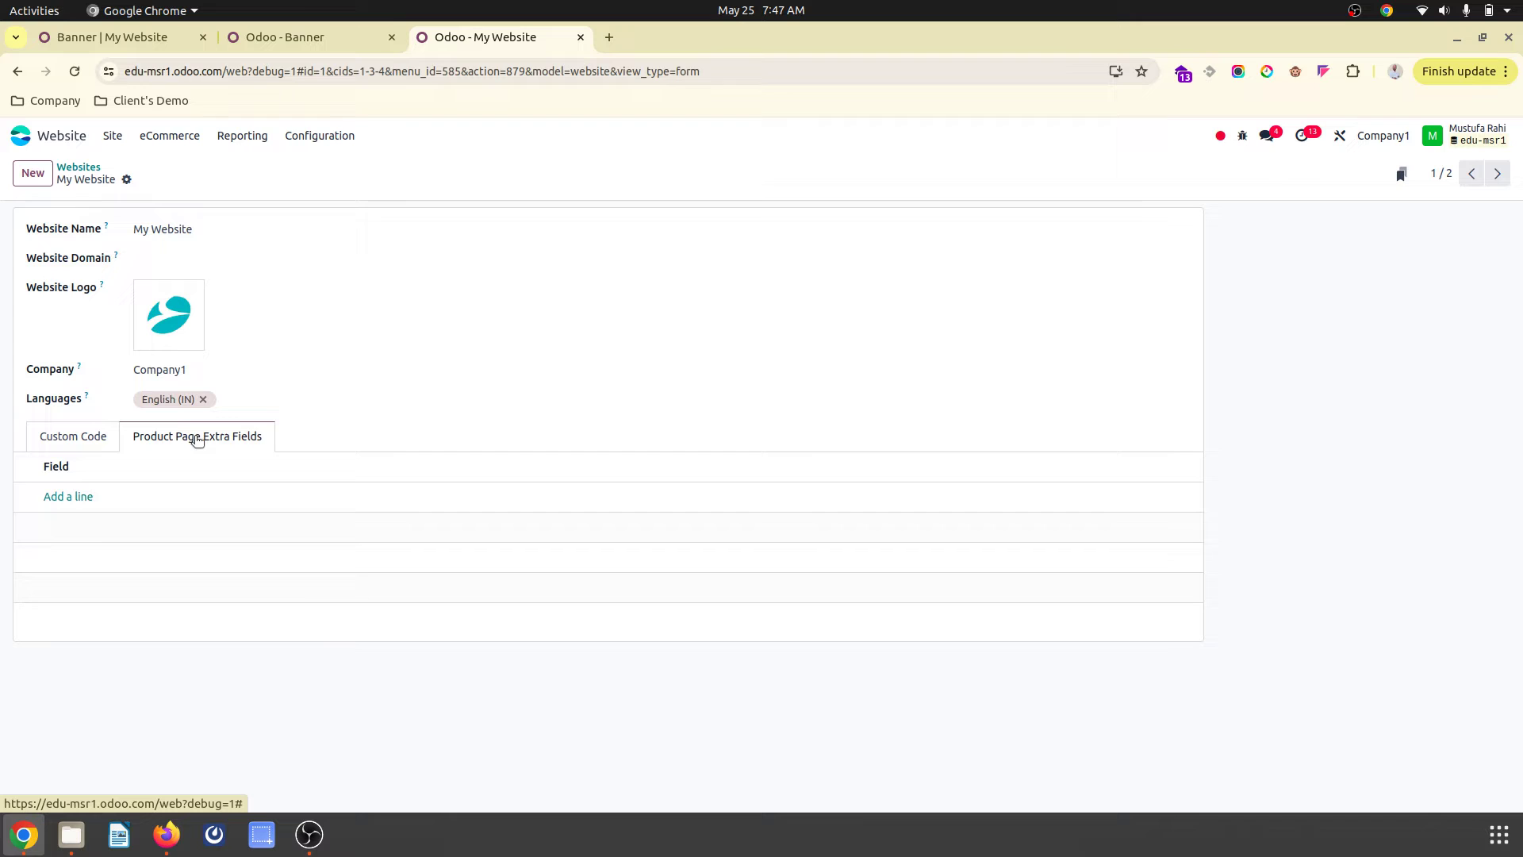
{"action": "left_click", "coordinate": [83, 497]}
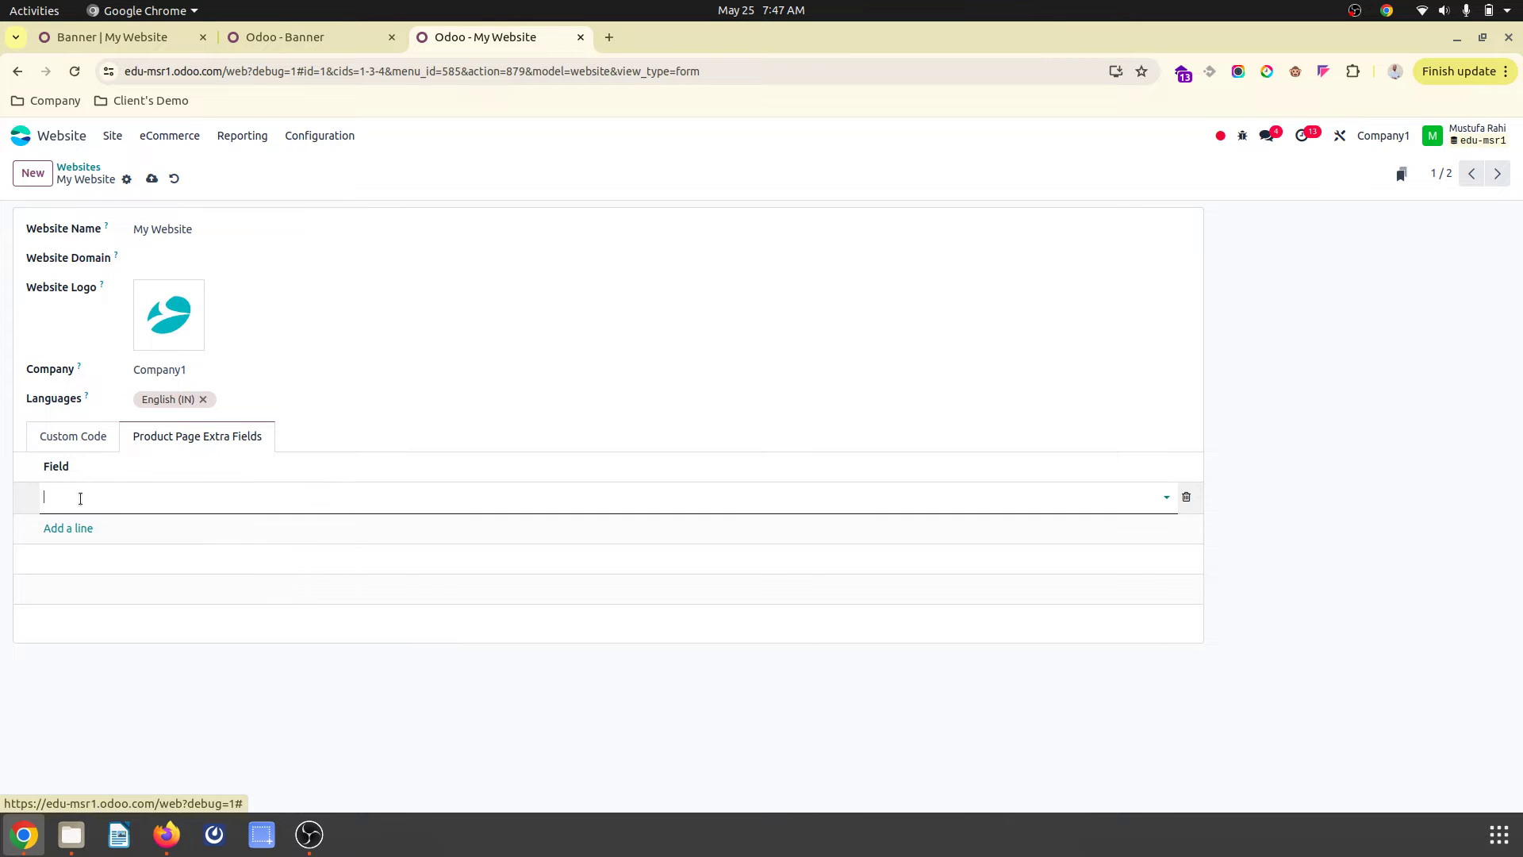
{"action": "type", "text": "b"}
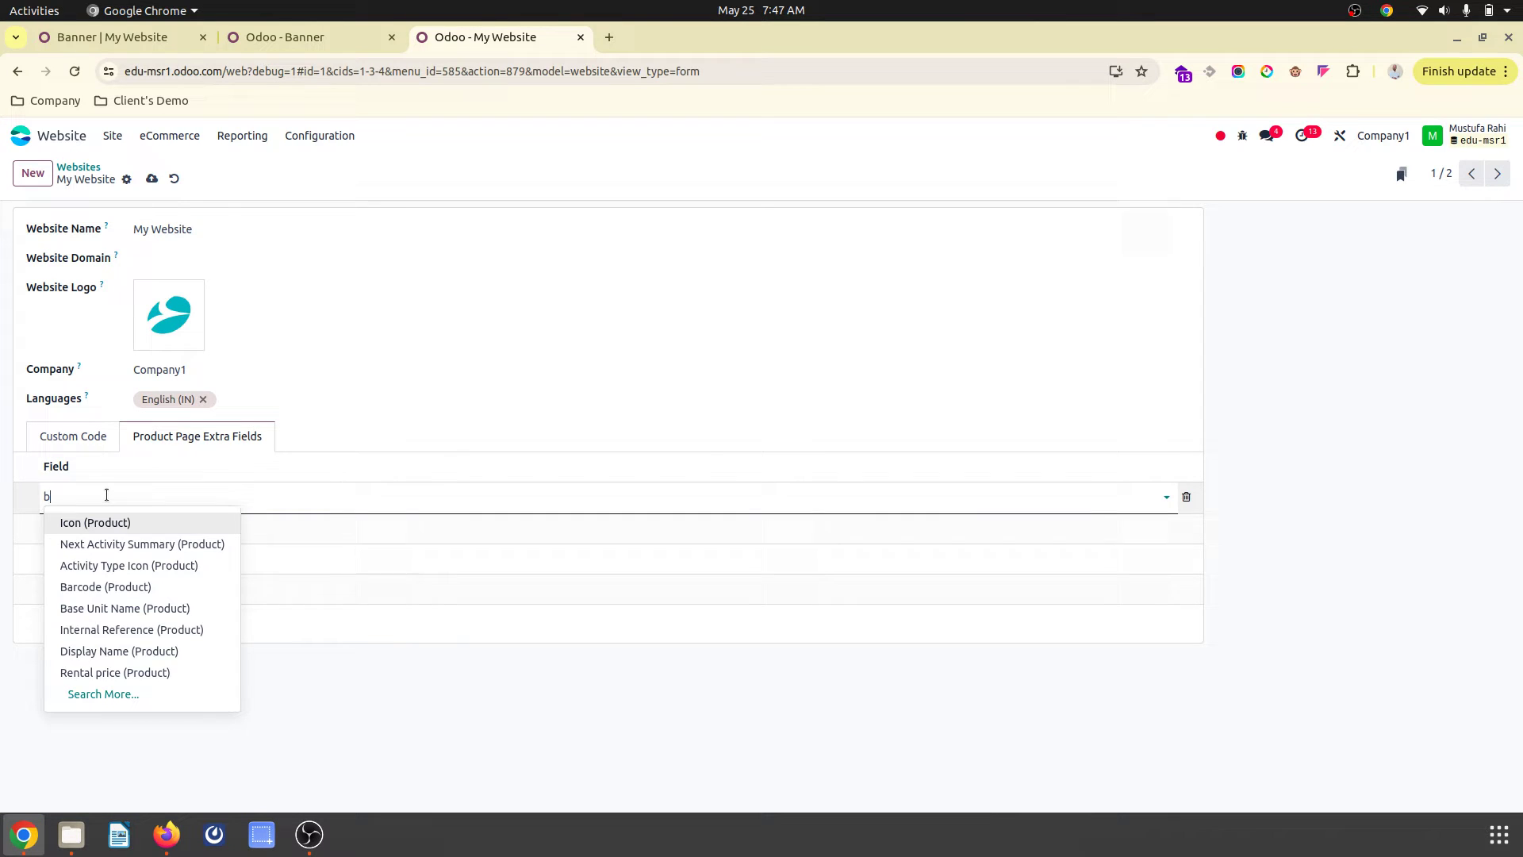
{"action": "type", "text": "ran"}
{"action": "left_click", "coordinate": [94, 522]}
{"action": "left_click", "coordinate": [96, 531]}
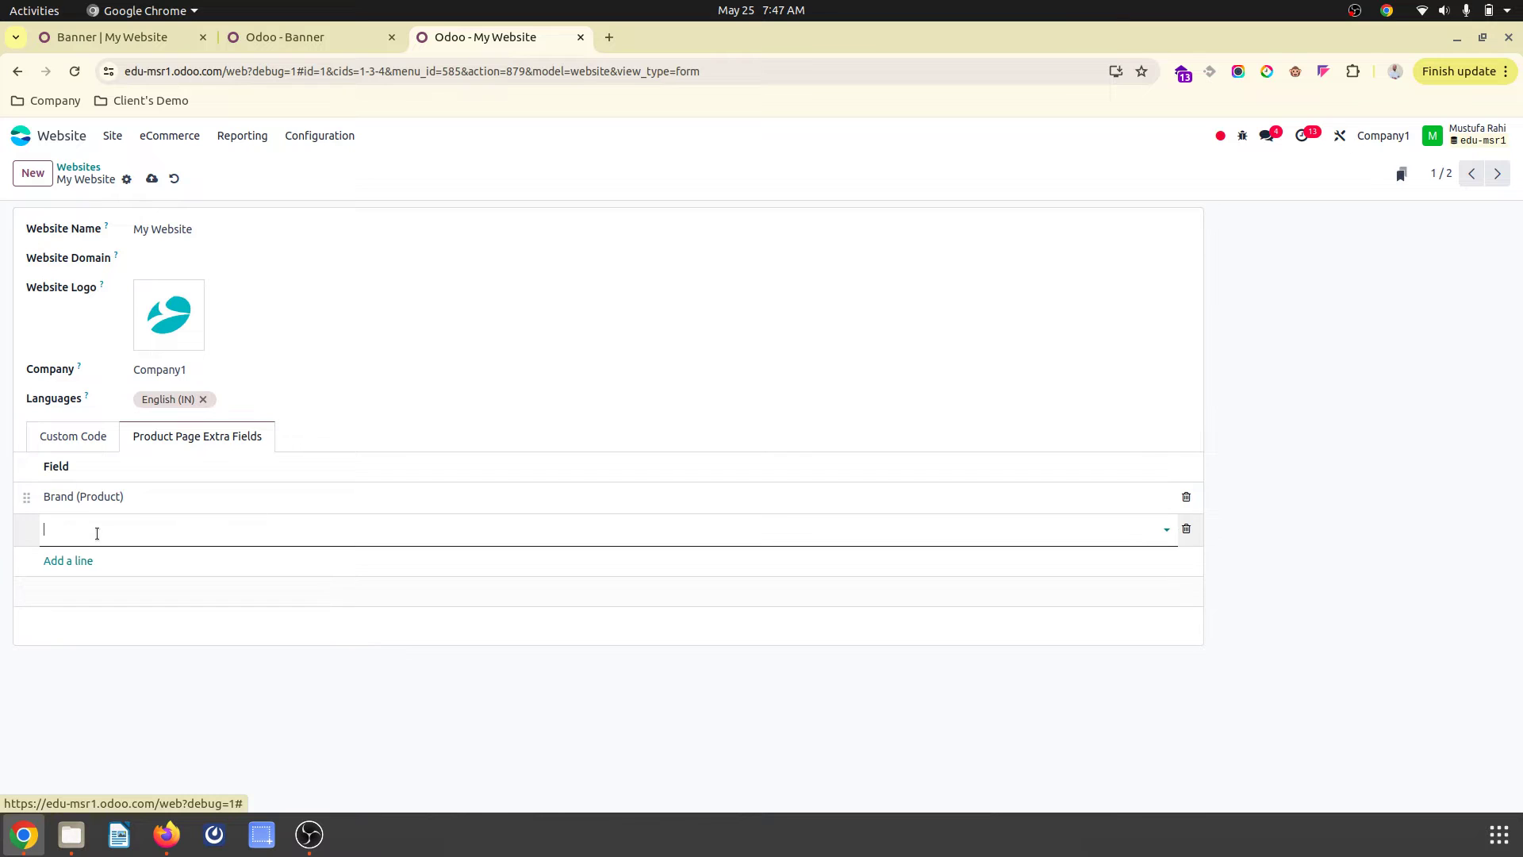
{"action": "type", "text": "pro"}
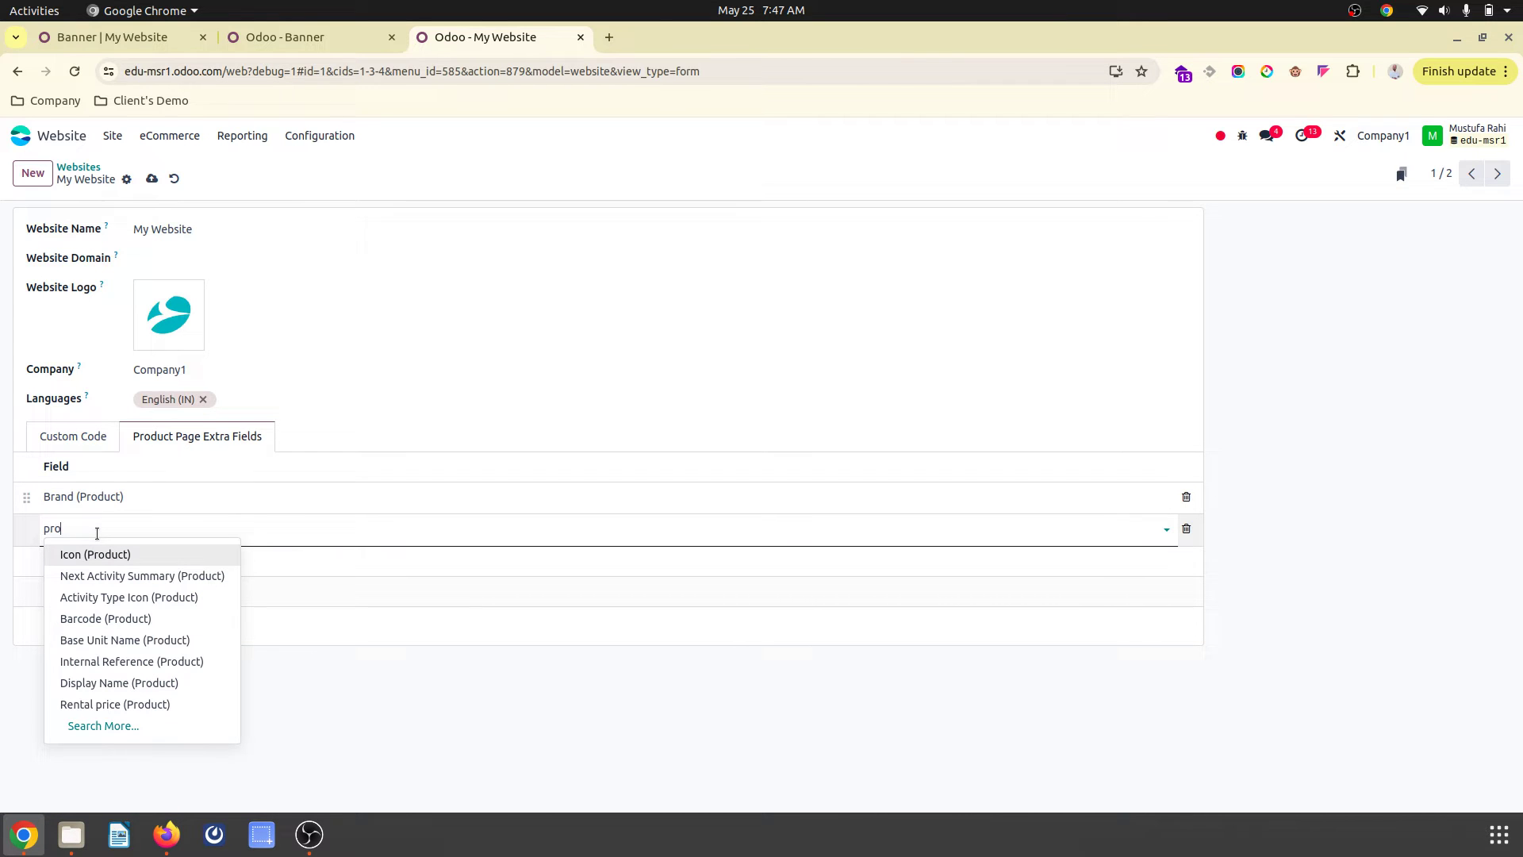
{"action": "type", "text": "d"}
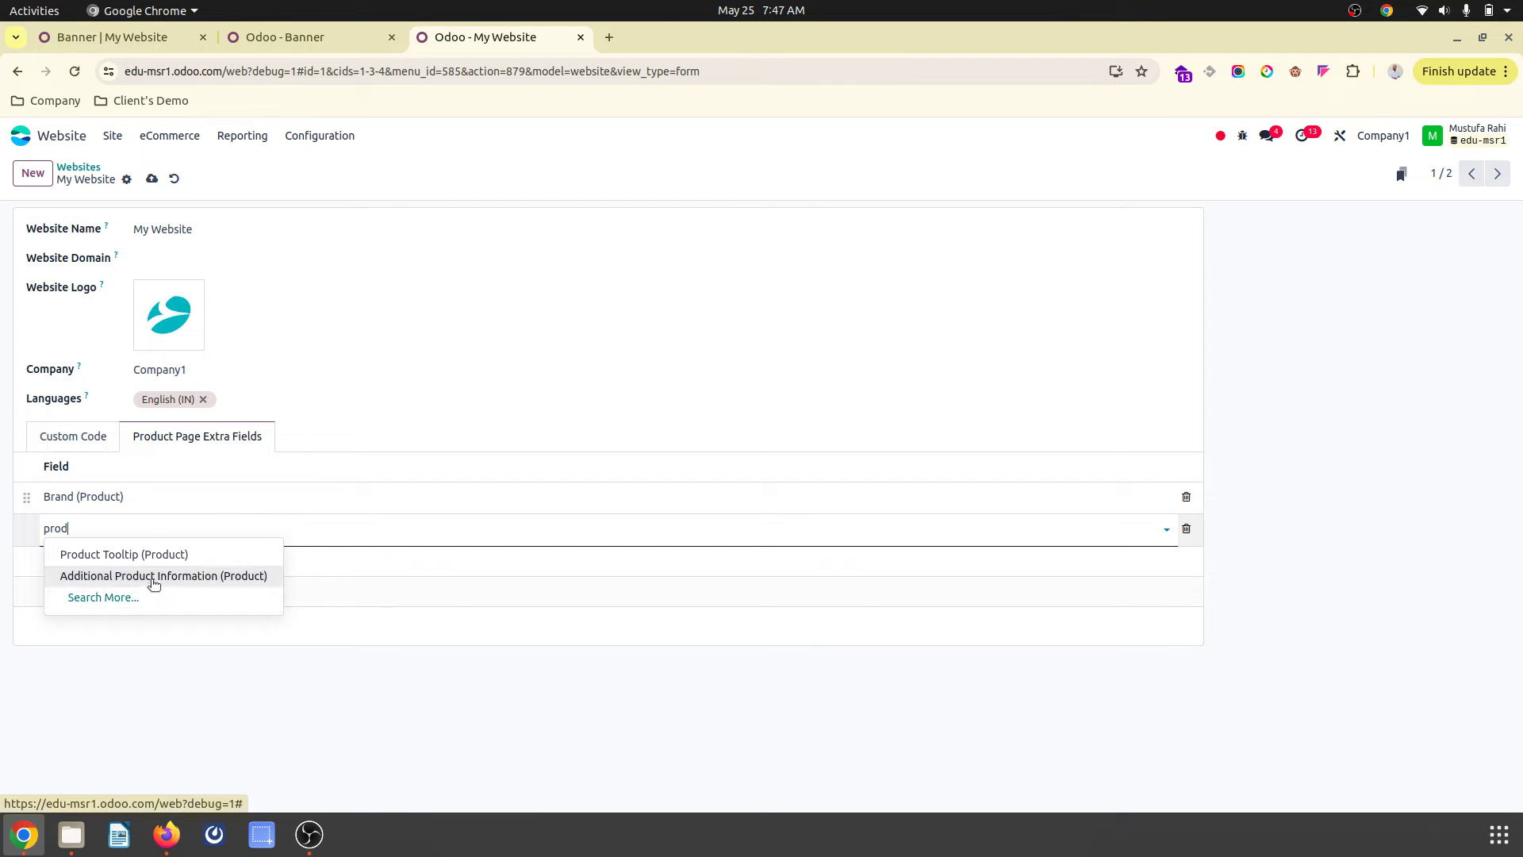
{"action": "left_click", "coordinate": [153, 577]}
{"action": "left_click", "coordinate": [151, 179]}
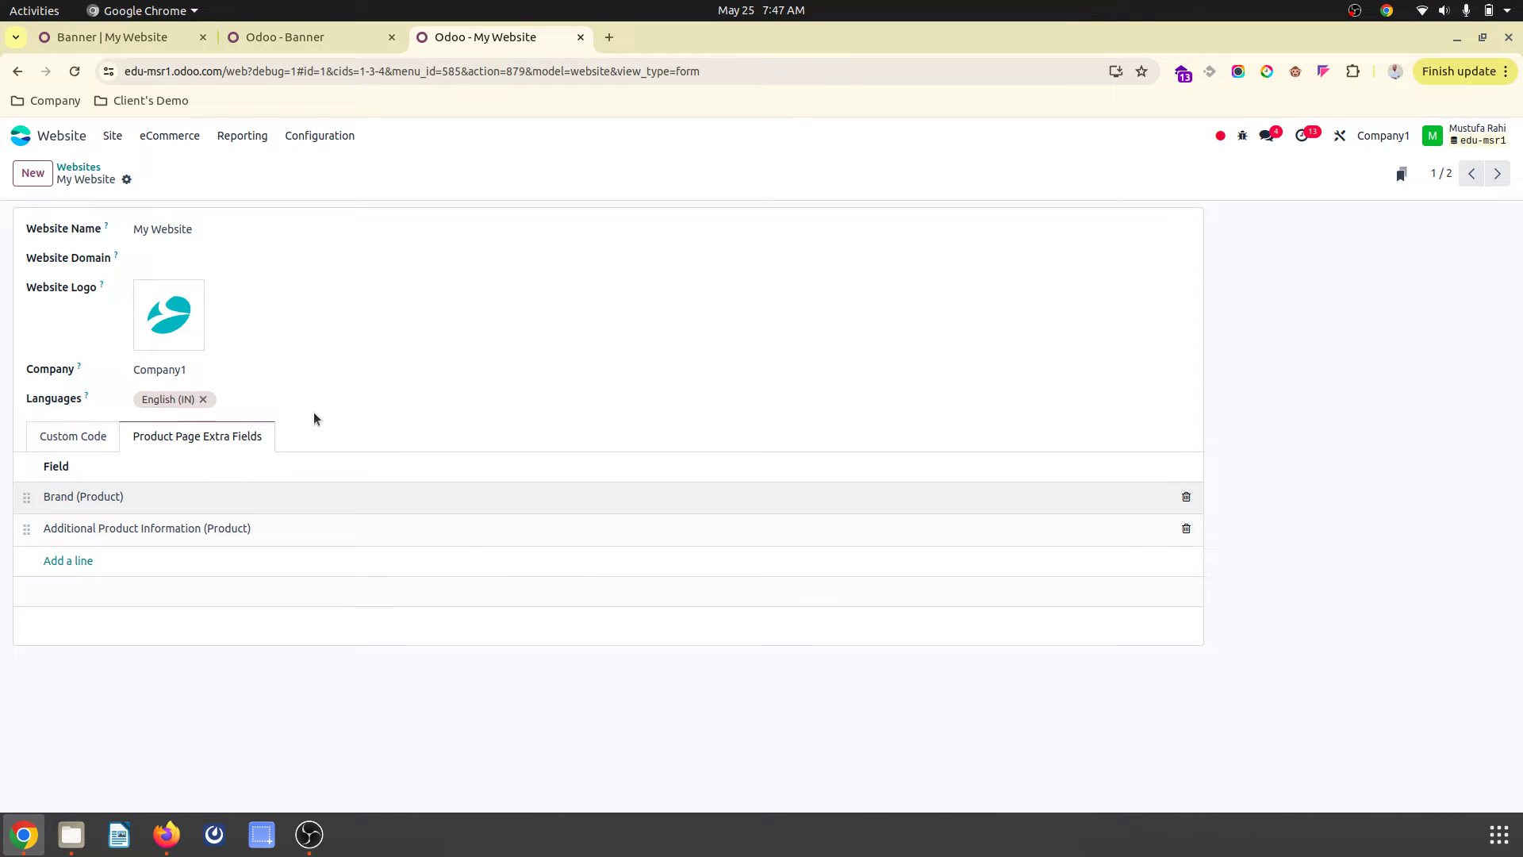
{"action": "left_click", "coordinate": [159, 37]}
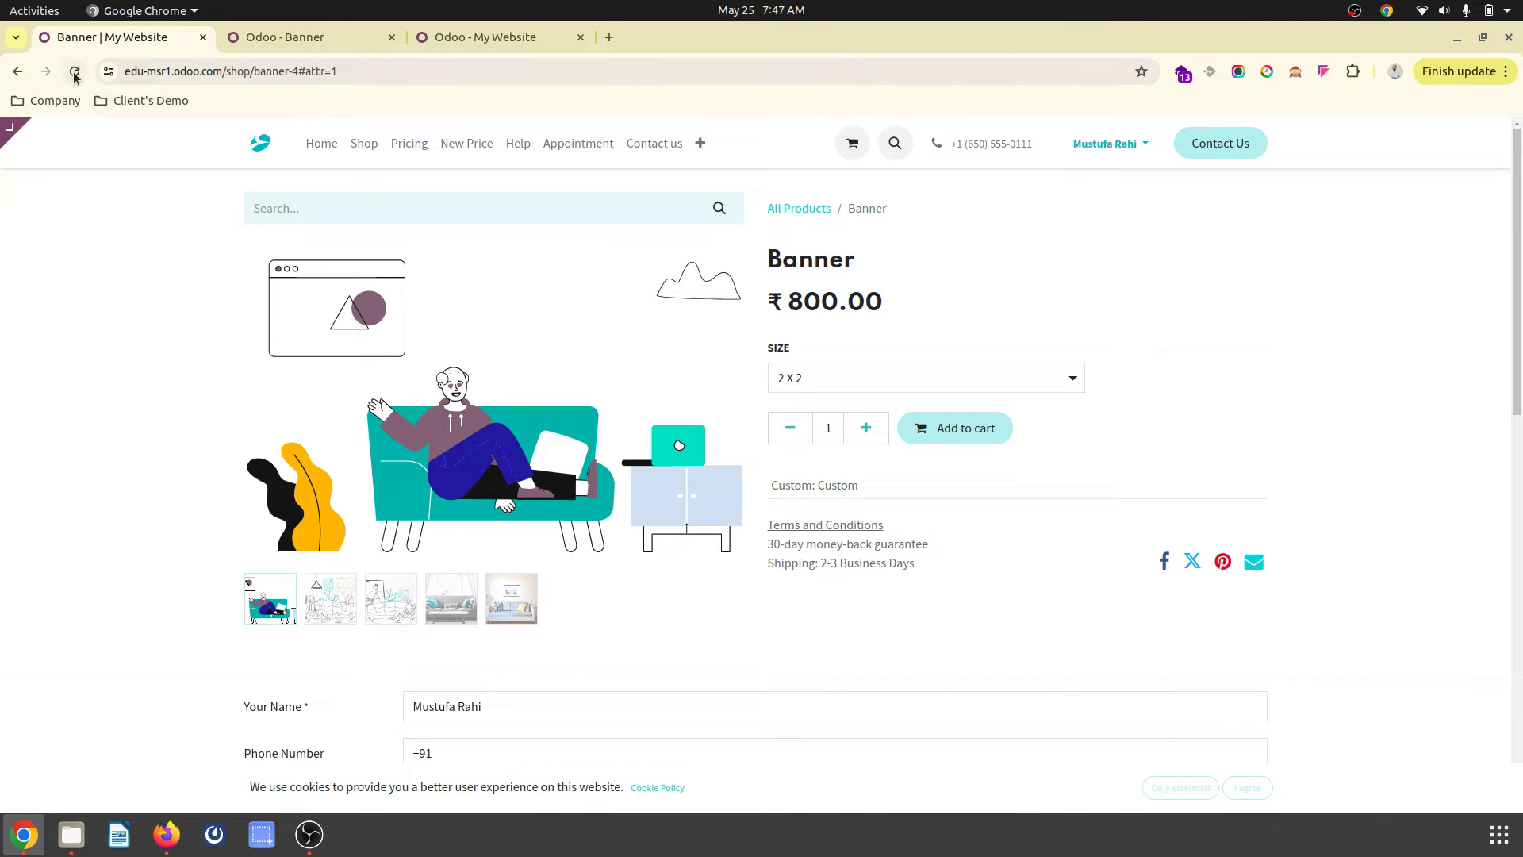
Reload the Banner shop page and confirm Brand: My Brand and the Additional Product Information link
{"action": "left_click", "coordinate": [74, 71]}
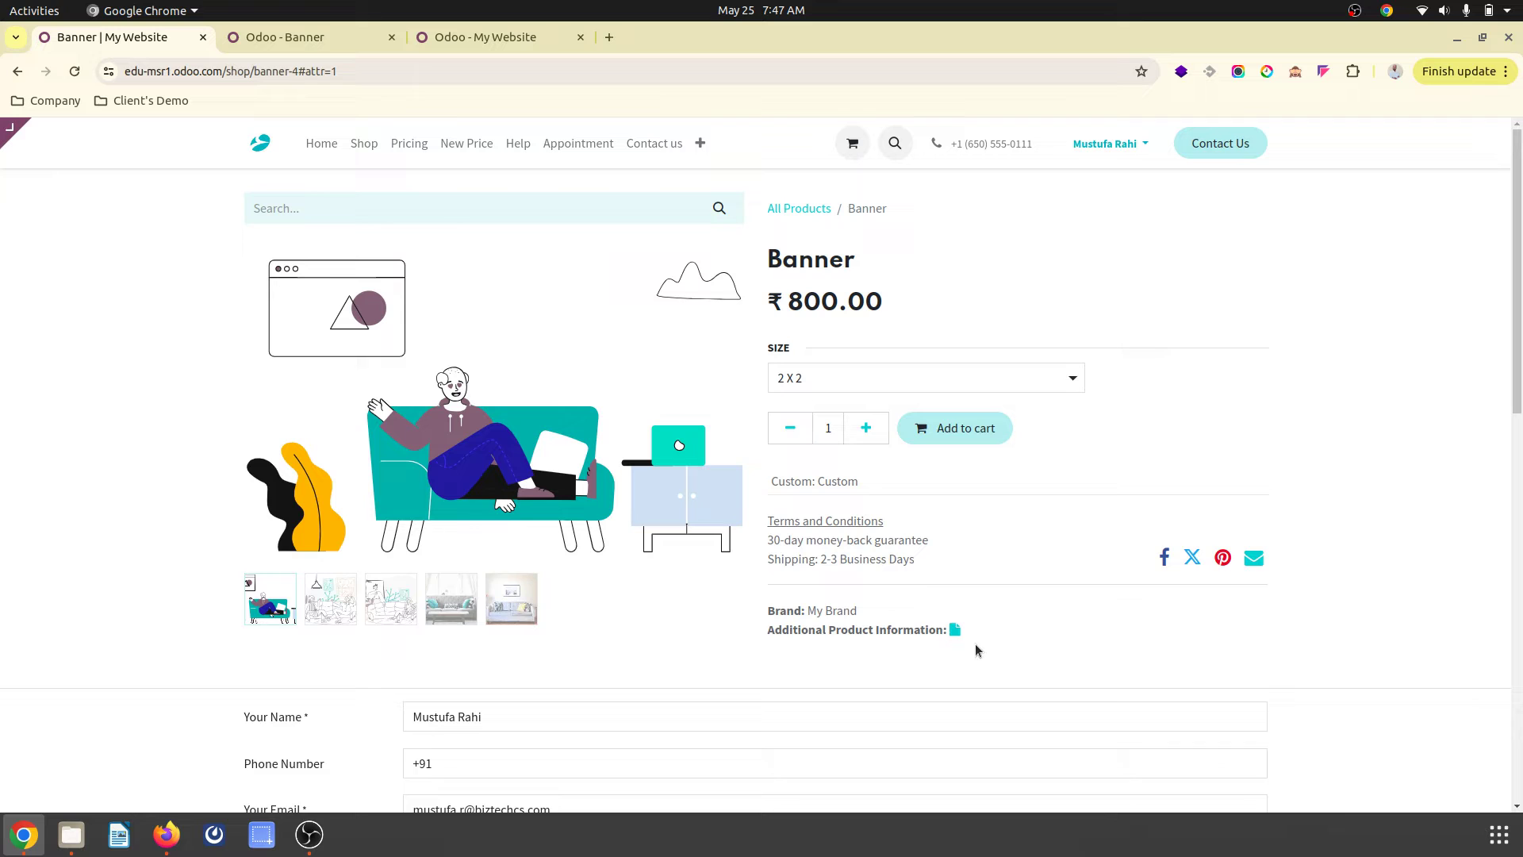
{"action": "triple_click", "coordinate": [826, 628]}
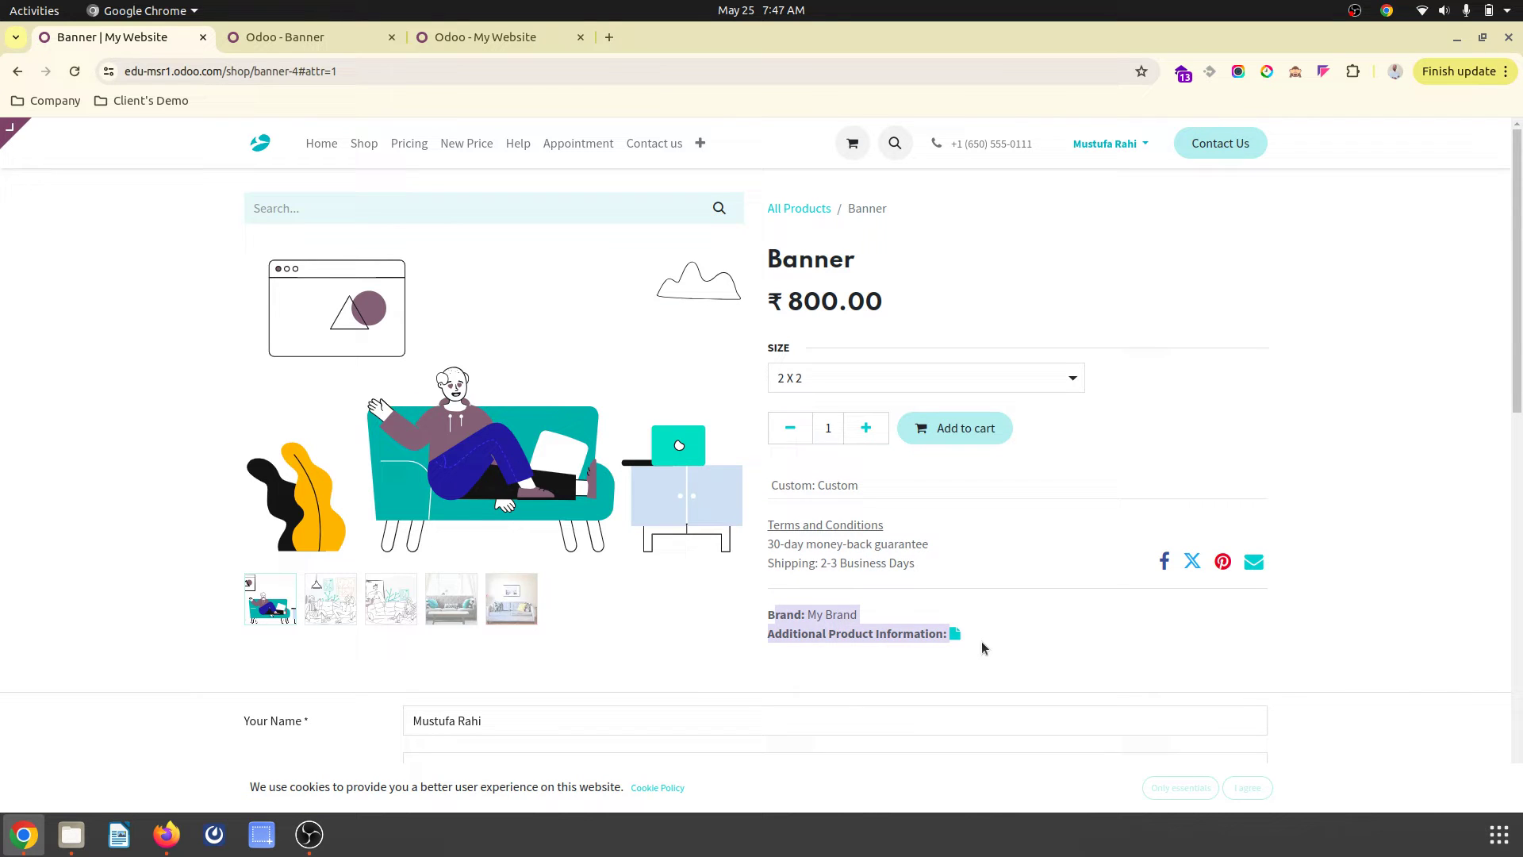
{"action": "left_click", "coordinate": [956, 617]}
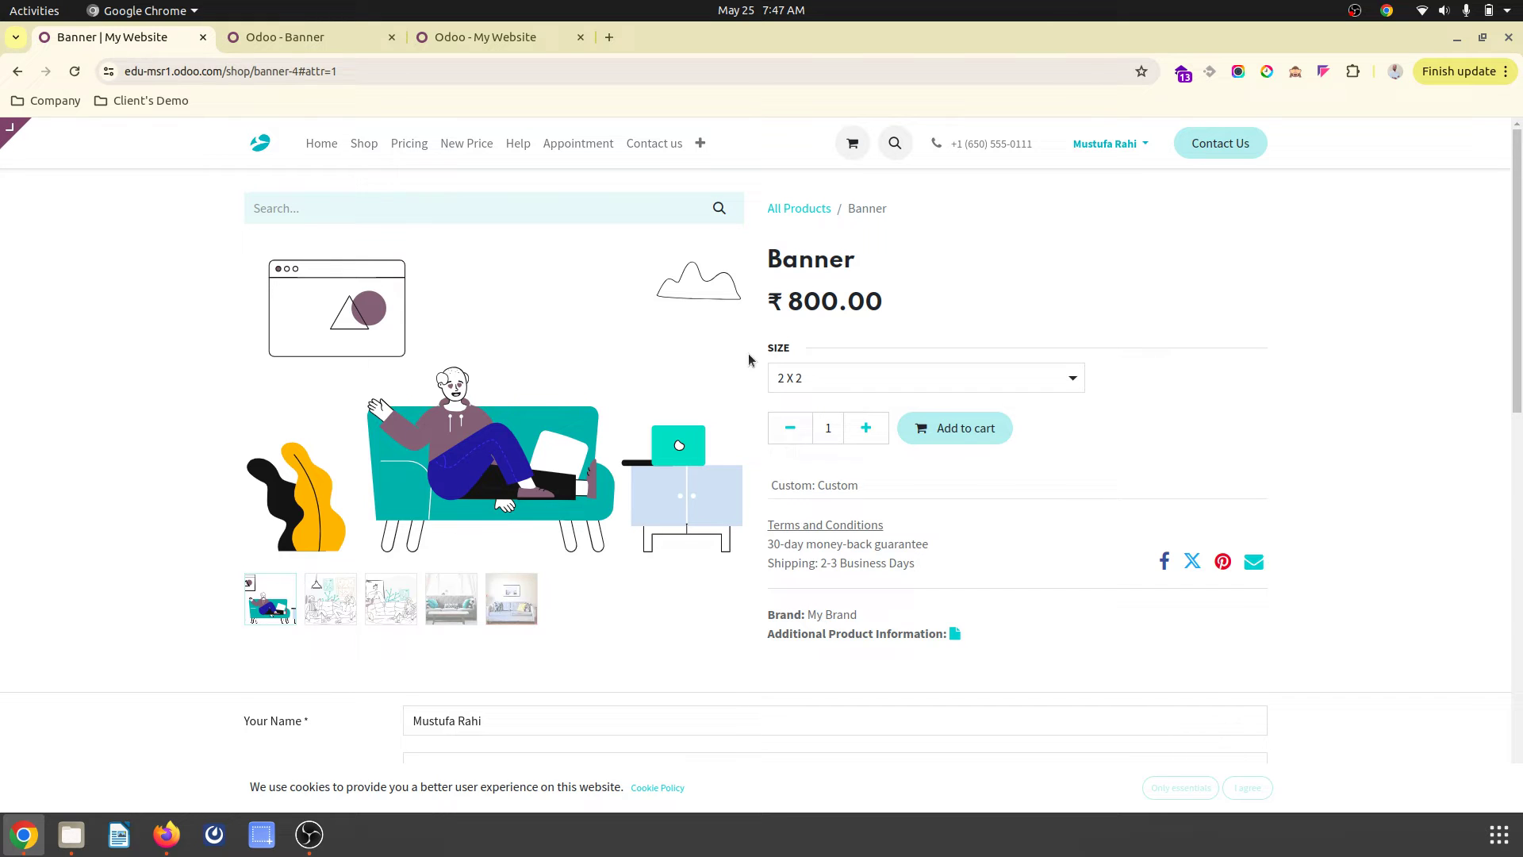
{"action": "left_click", "coordinate": [485, 40]}
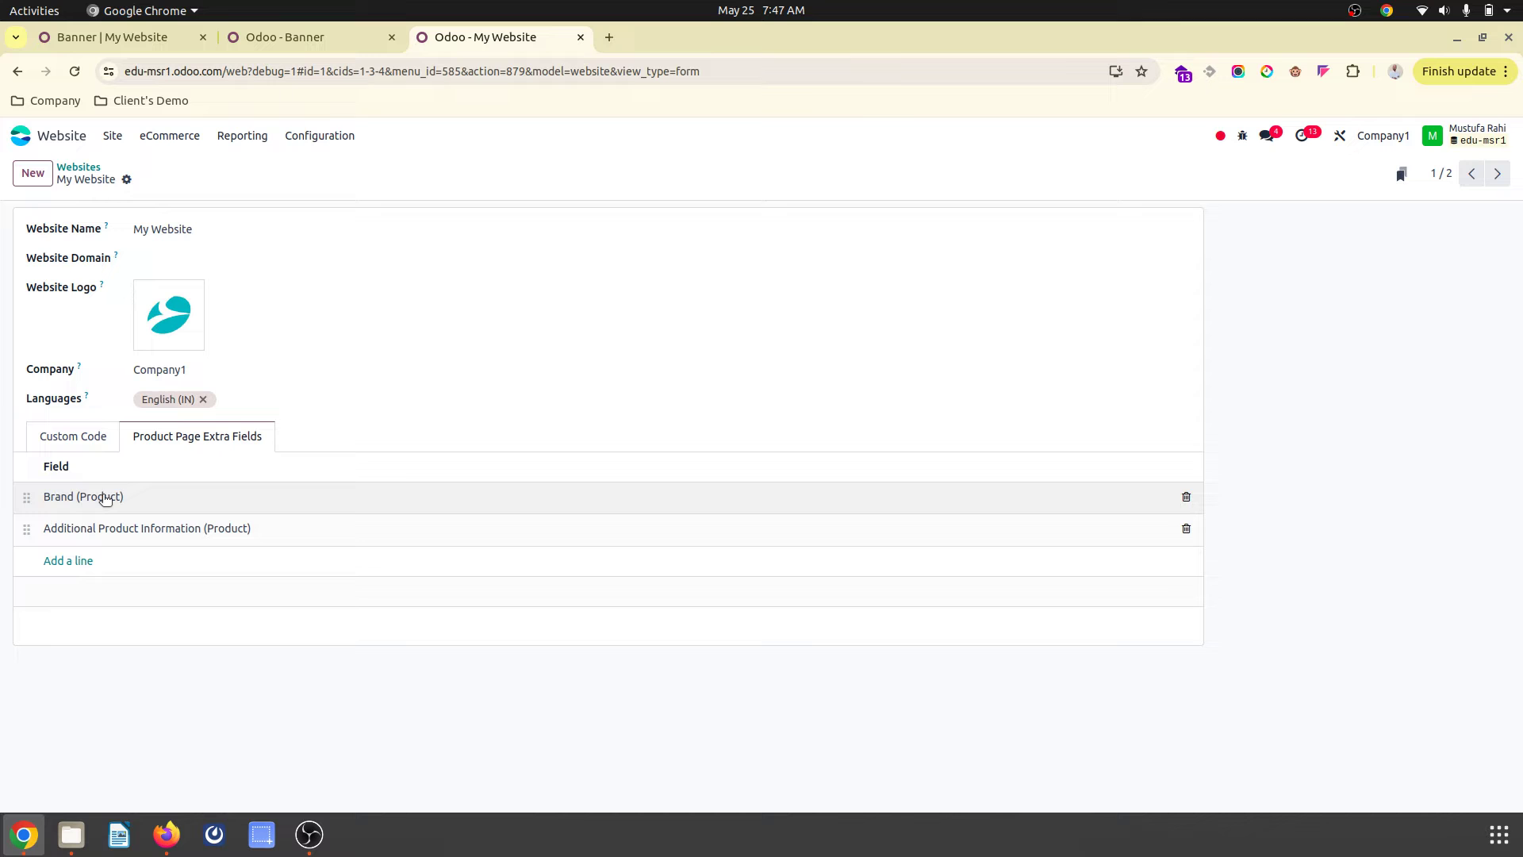
{"action": "left_click", "coordinate": [121, 36]}
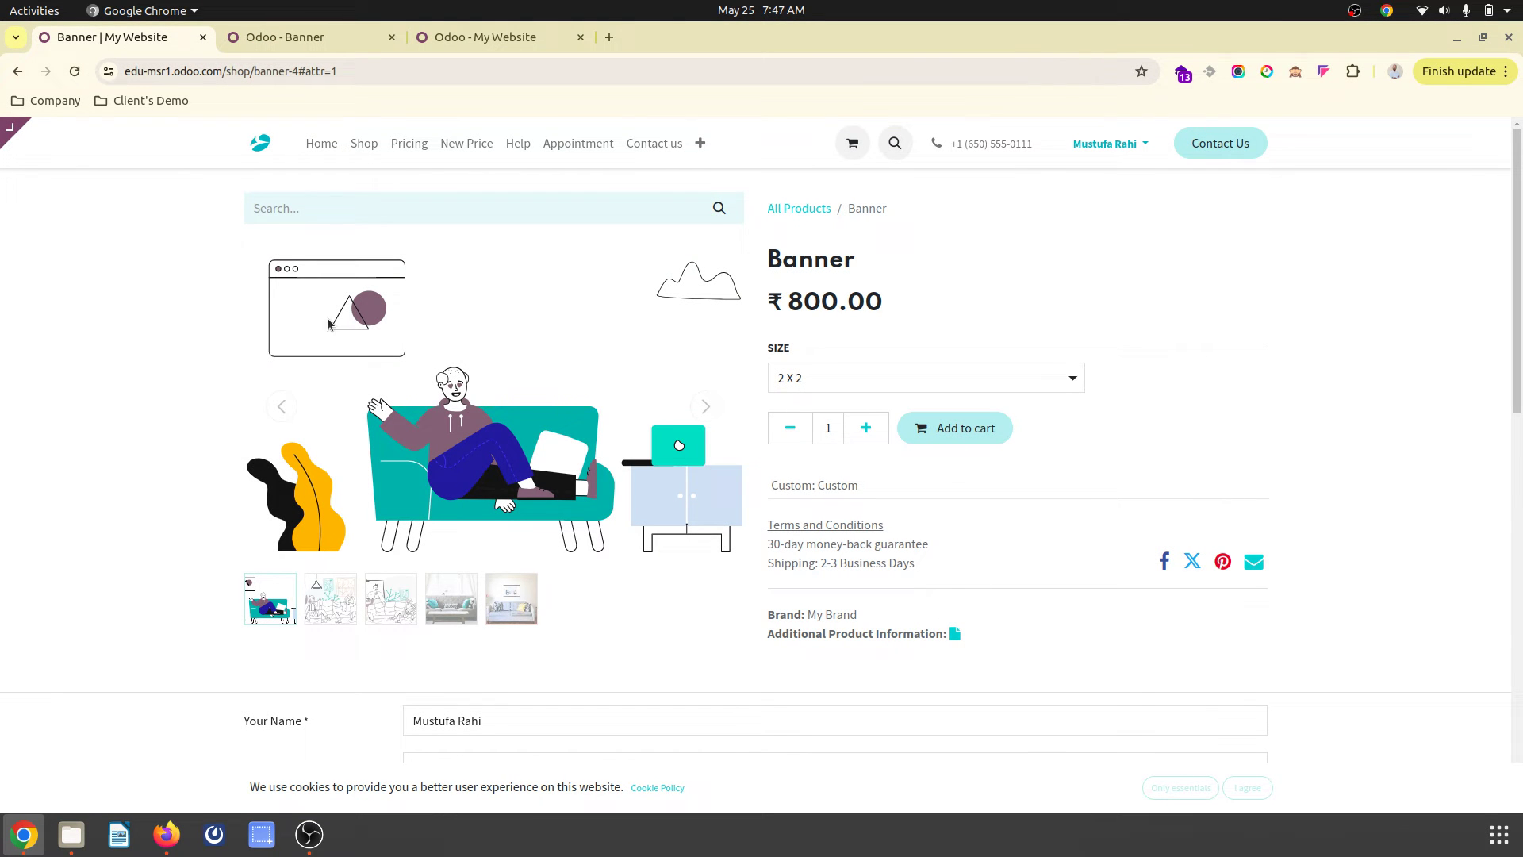
View the Banner product's Sales tab: My Website, sequence 10,015, Continue Selling enabled
{"action": "left_click", "coordinate": [311, 38]}
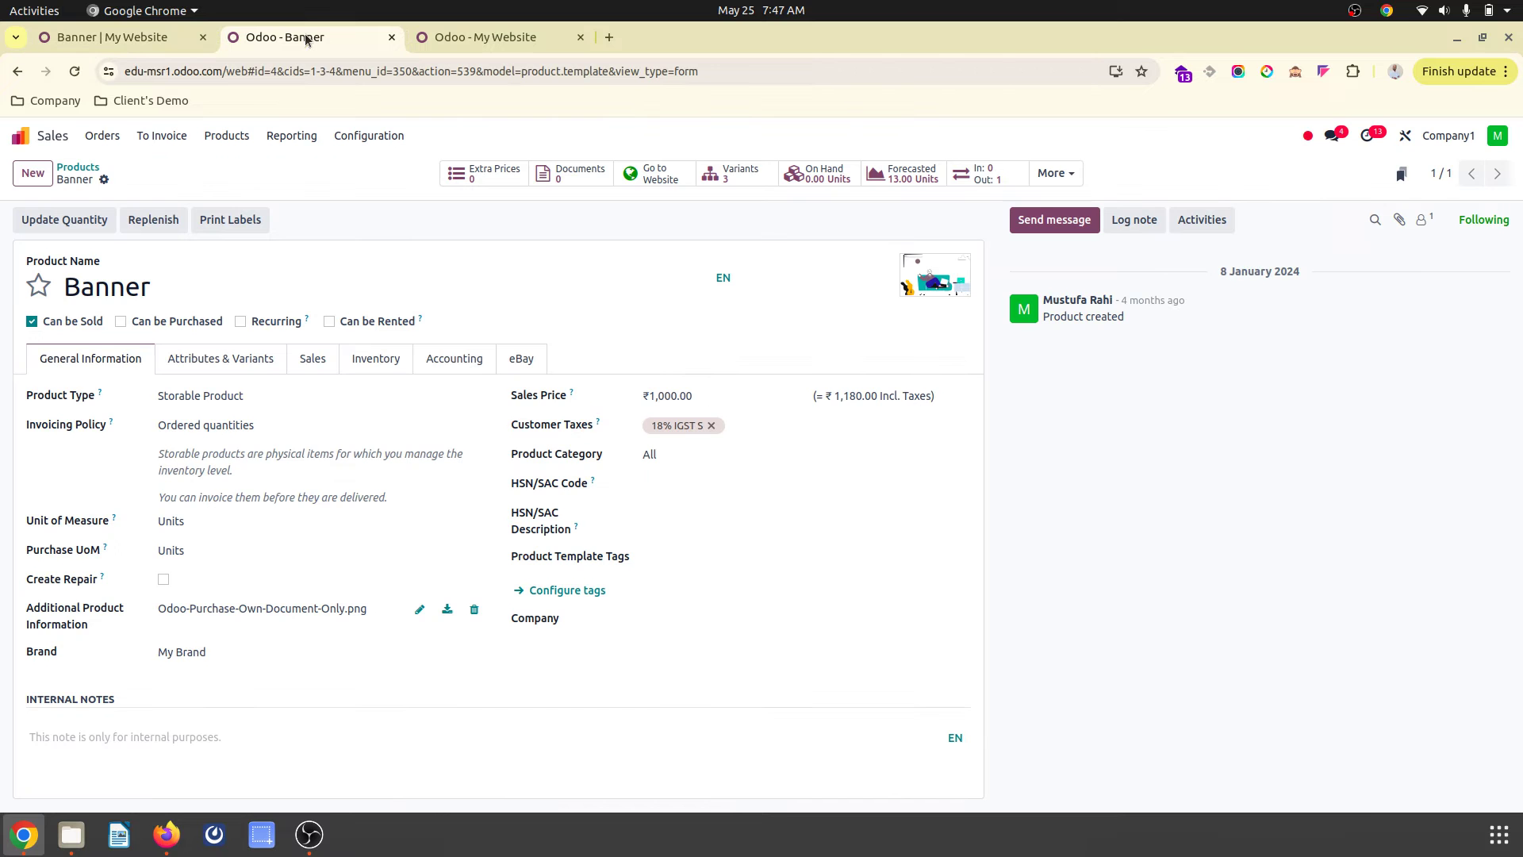
{"action": "left_click", "coordinate": [325, 365]}
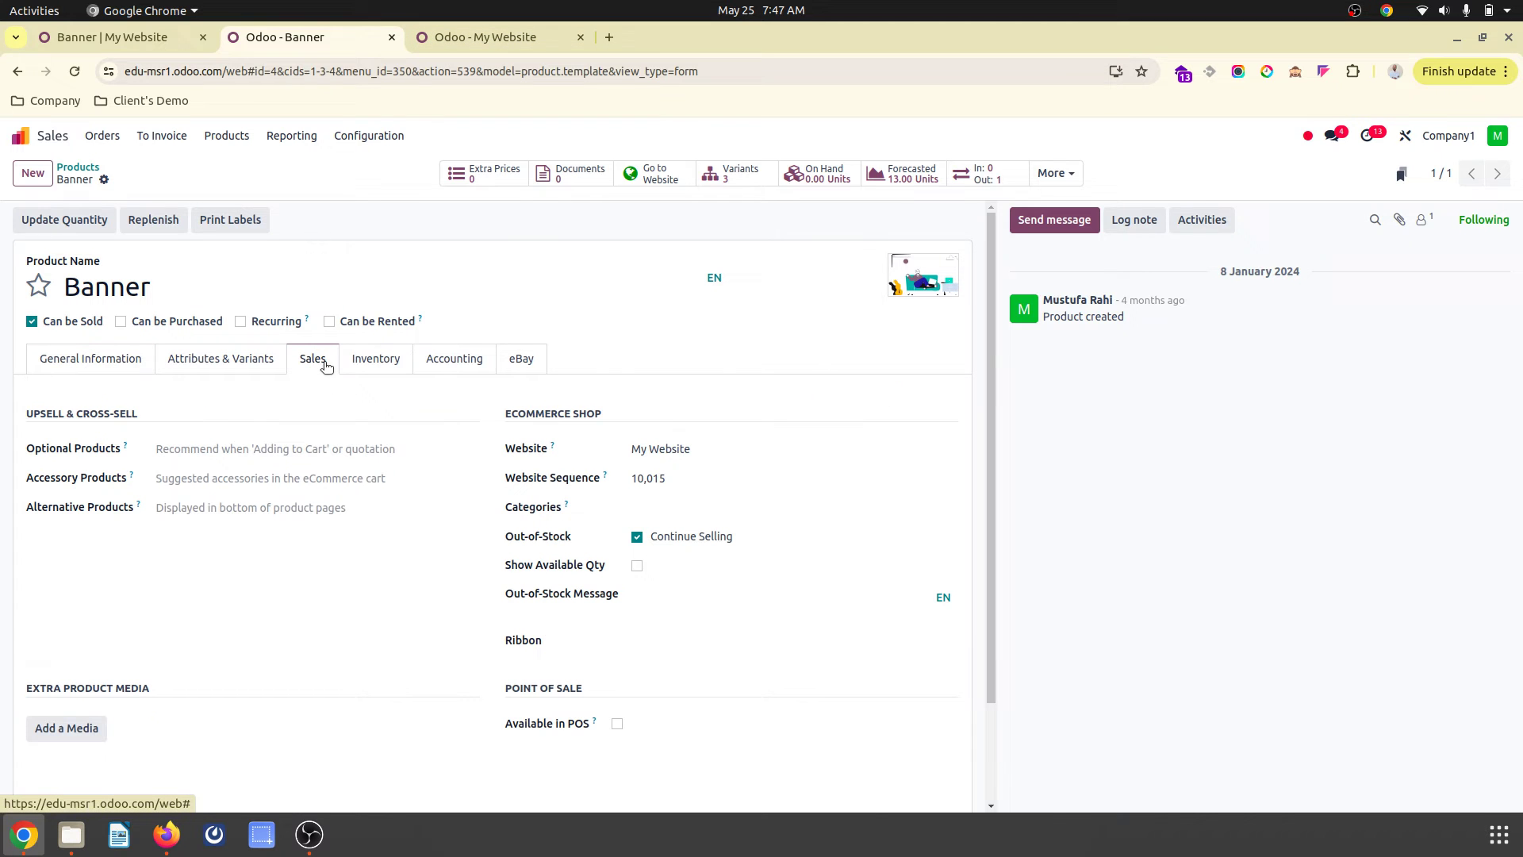
{"action": "scroll", "coordinate": [373, 615], "scroll_direction": "down", "scroll_amount": 3}
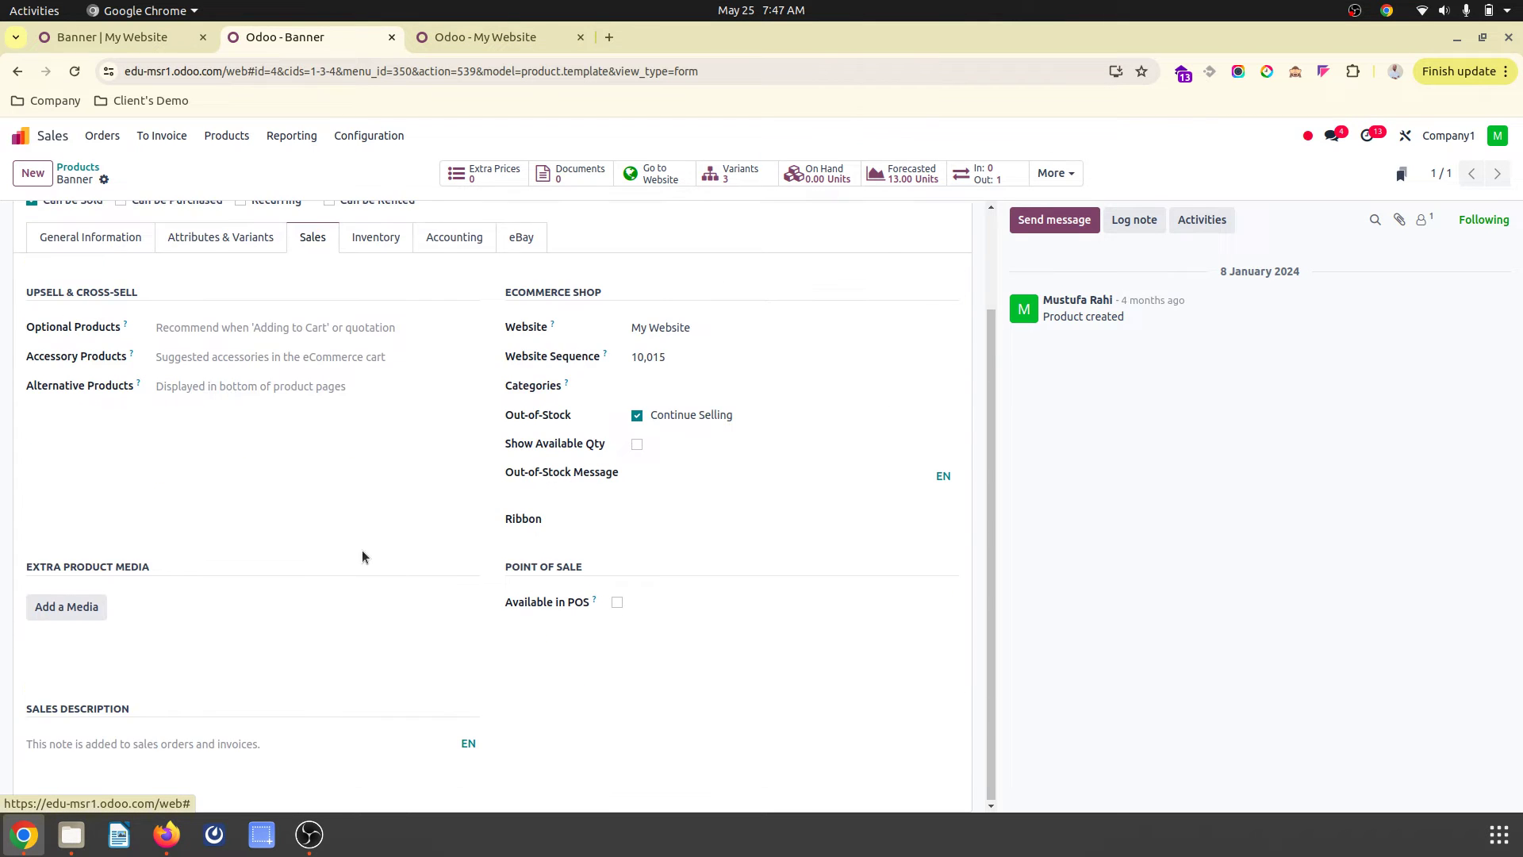
{"action": "scroll", "coordinate": [361, 550], "scroll_direction": "up", "scroll_amount": 3}
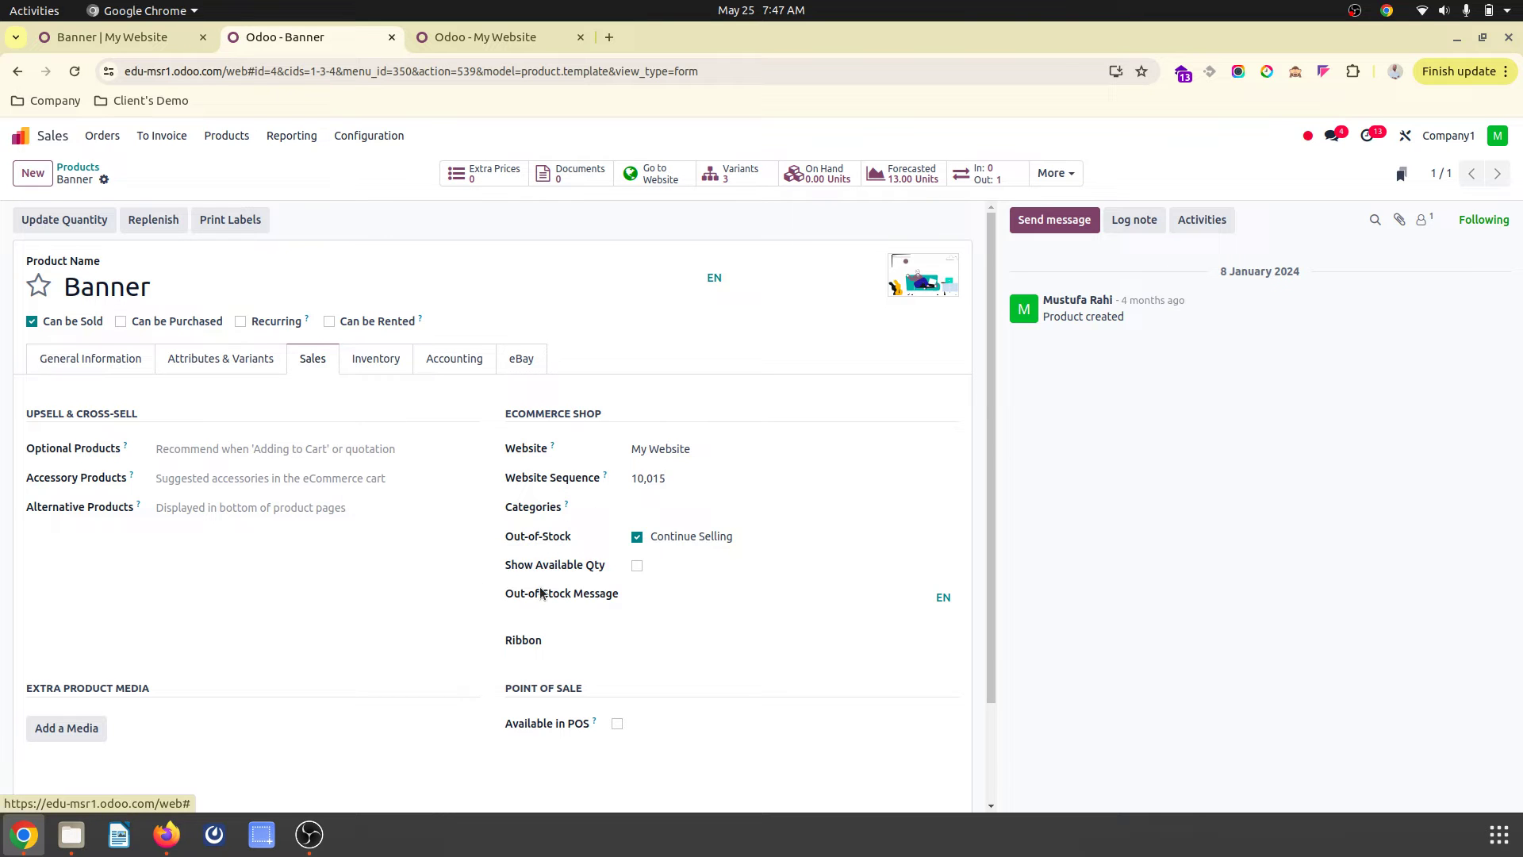
Open Studio on the Banner form with Show Invisible Elements ticked and select the Sales page
{"action": "left_click", "coordinate": [1405, 136]}
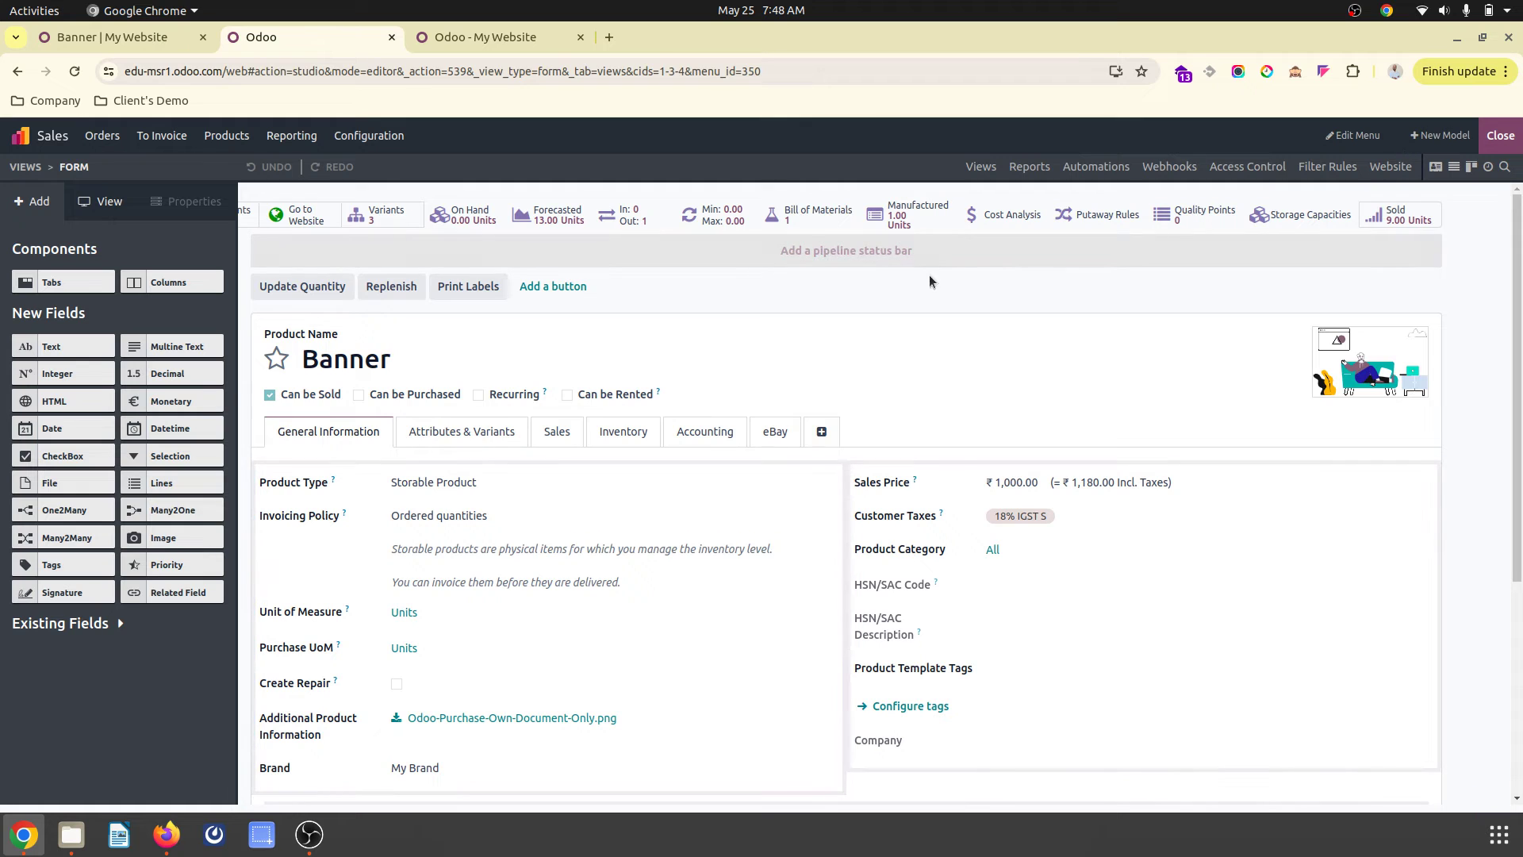
{"action": "left_click", "coordinate": [93, 205]}
{"action": "left_click", "coordinate": [66, 311]}
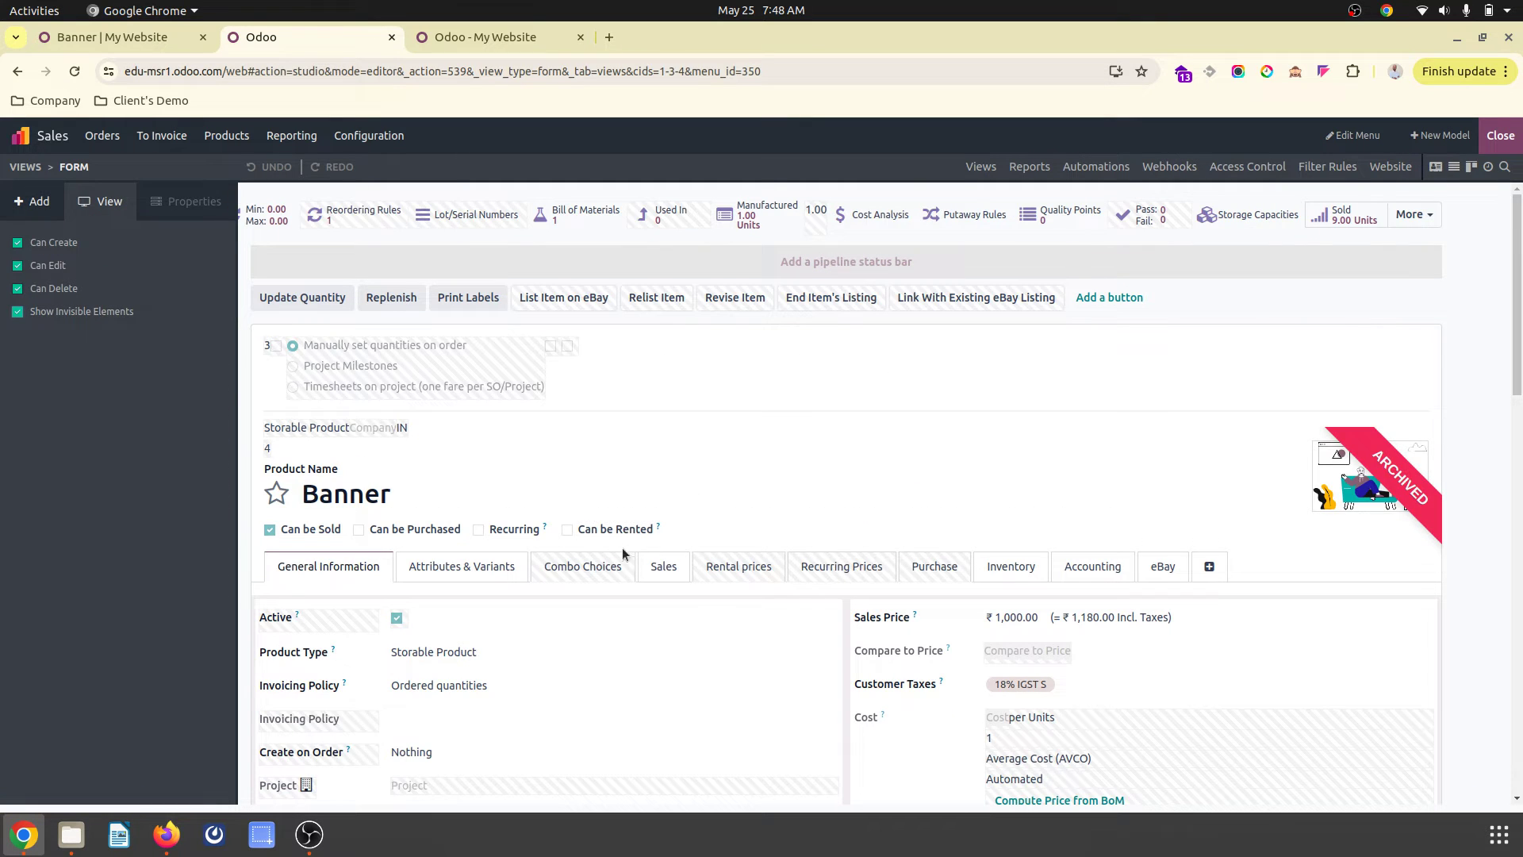
{"action": "scroll", "coordinate": [714, 611], "scroll_direction": "down", "scroll_amount": 6}
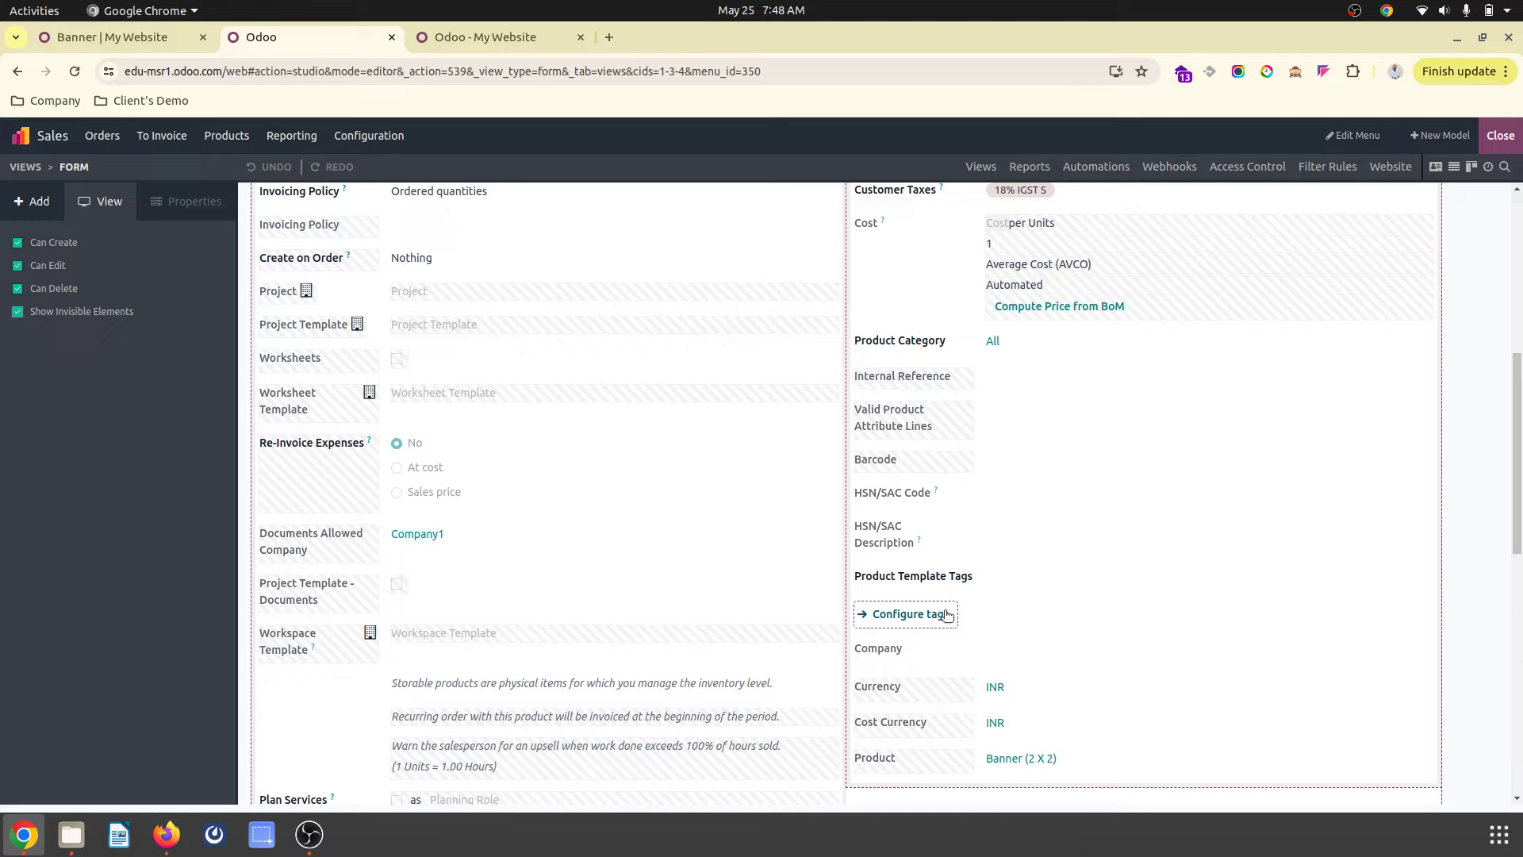
{"action": "scroll", "coordinate": [944, 606], "scroll_direction": "down", "scroll_amount": 3}
{"action": "scroll", "coordinate": [941, 587], "scroll_direction": "up", "scroll_amount": 2}
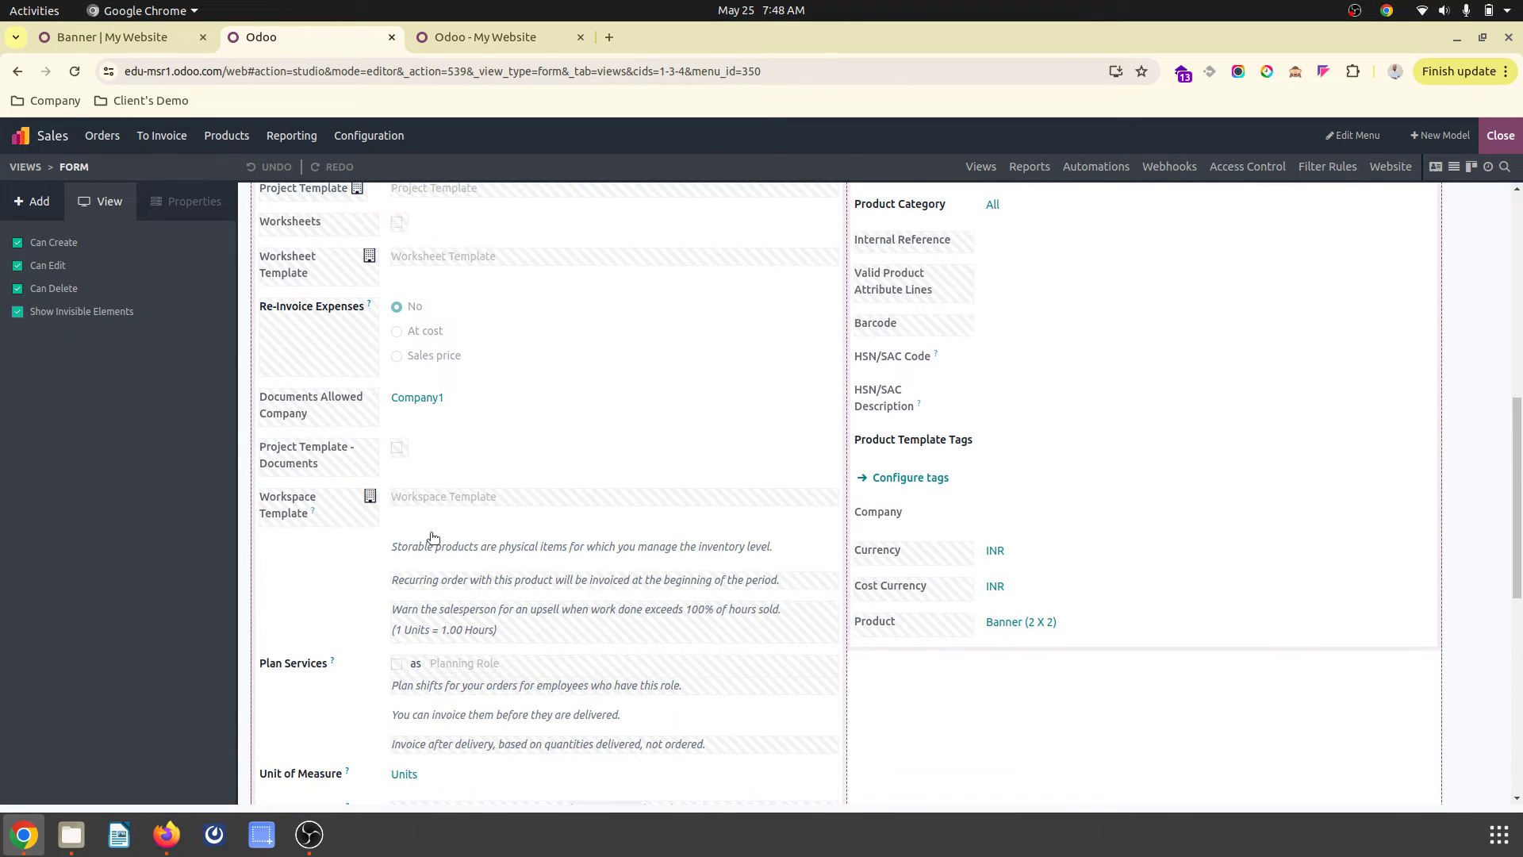
{"action": "scroll", "coordinate": [347, 639], "scroll_direction": "down", "scroll_amount": 6}
{"action": "scroll", "coordinate": [346, 659], "scroll_direction": "up", "scroll_amount": 8}
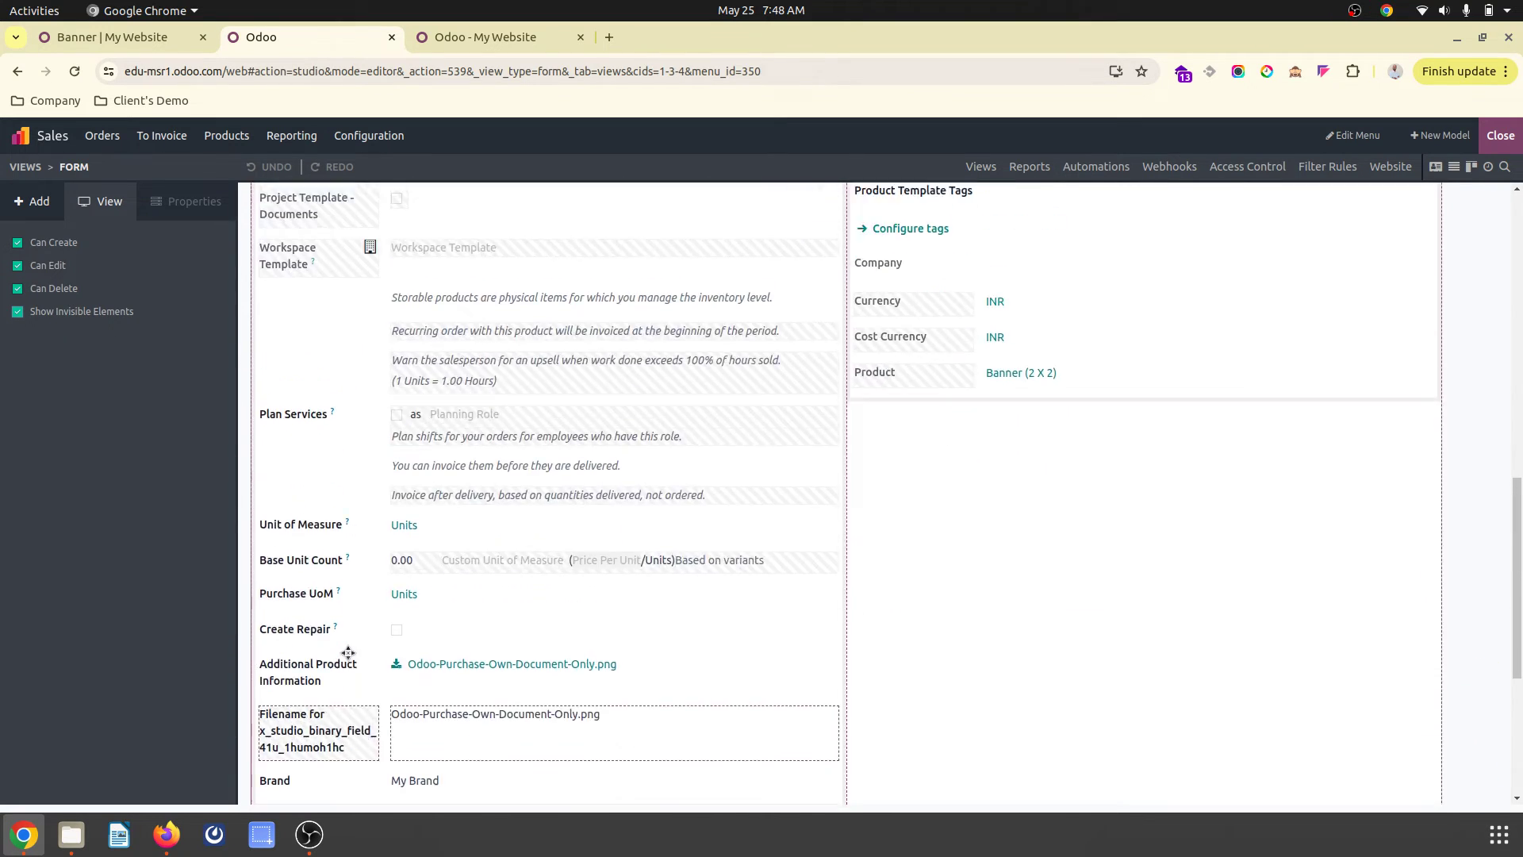
{"action": "scroll", "coordinate": [347, 652], "scroll_direction": "up", "scroll_amount": 2}
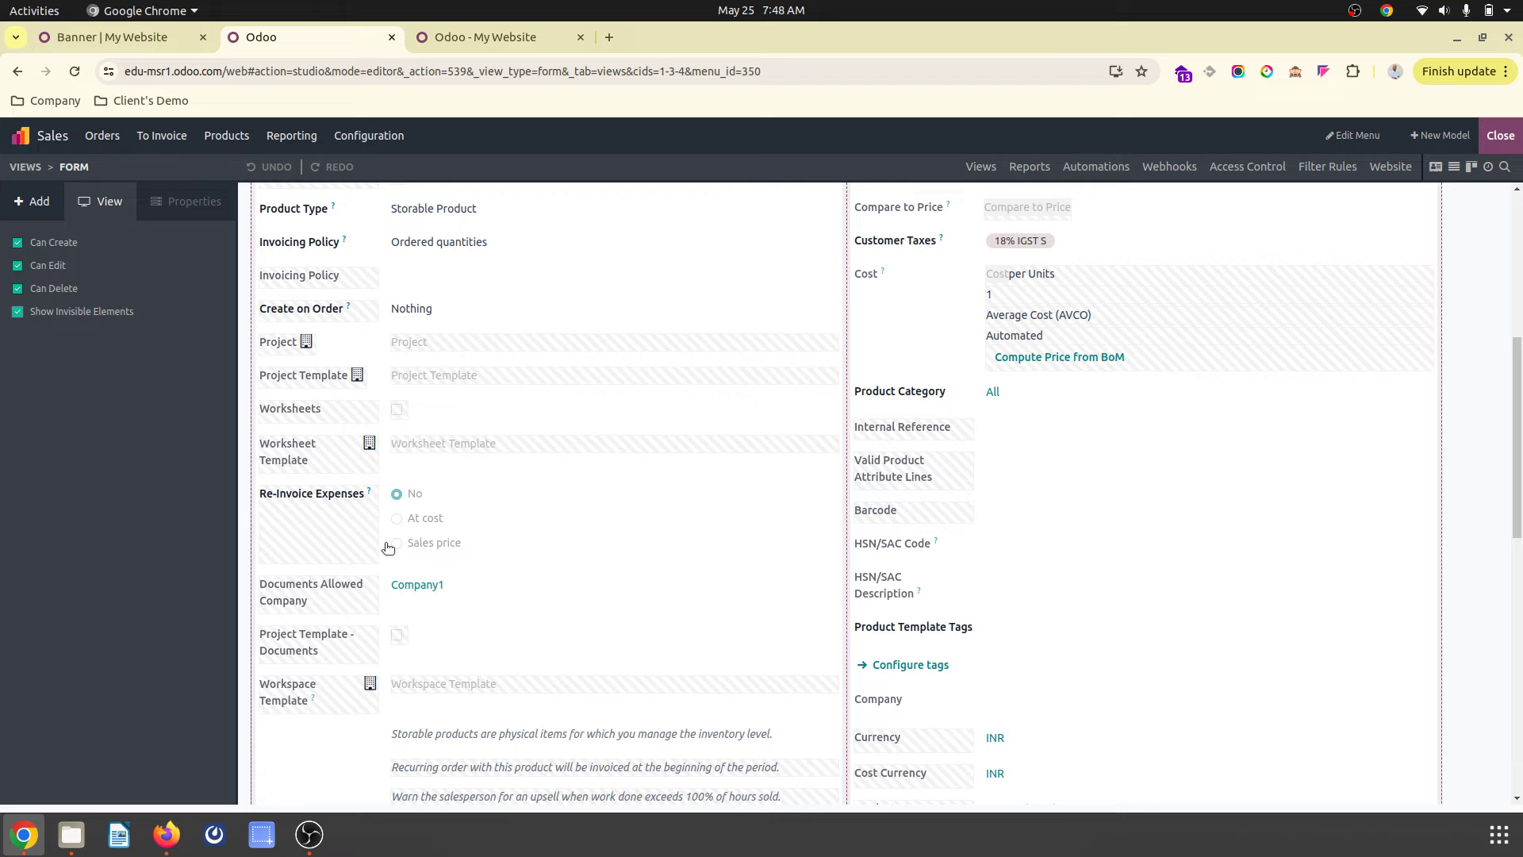
{"action": "scroll", "coordinate": [398, 580], "scroll_direction": "up", "scroll_amount": 5}
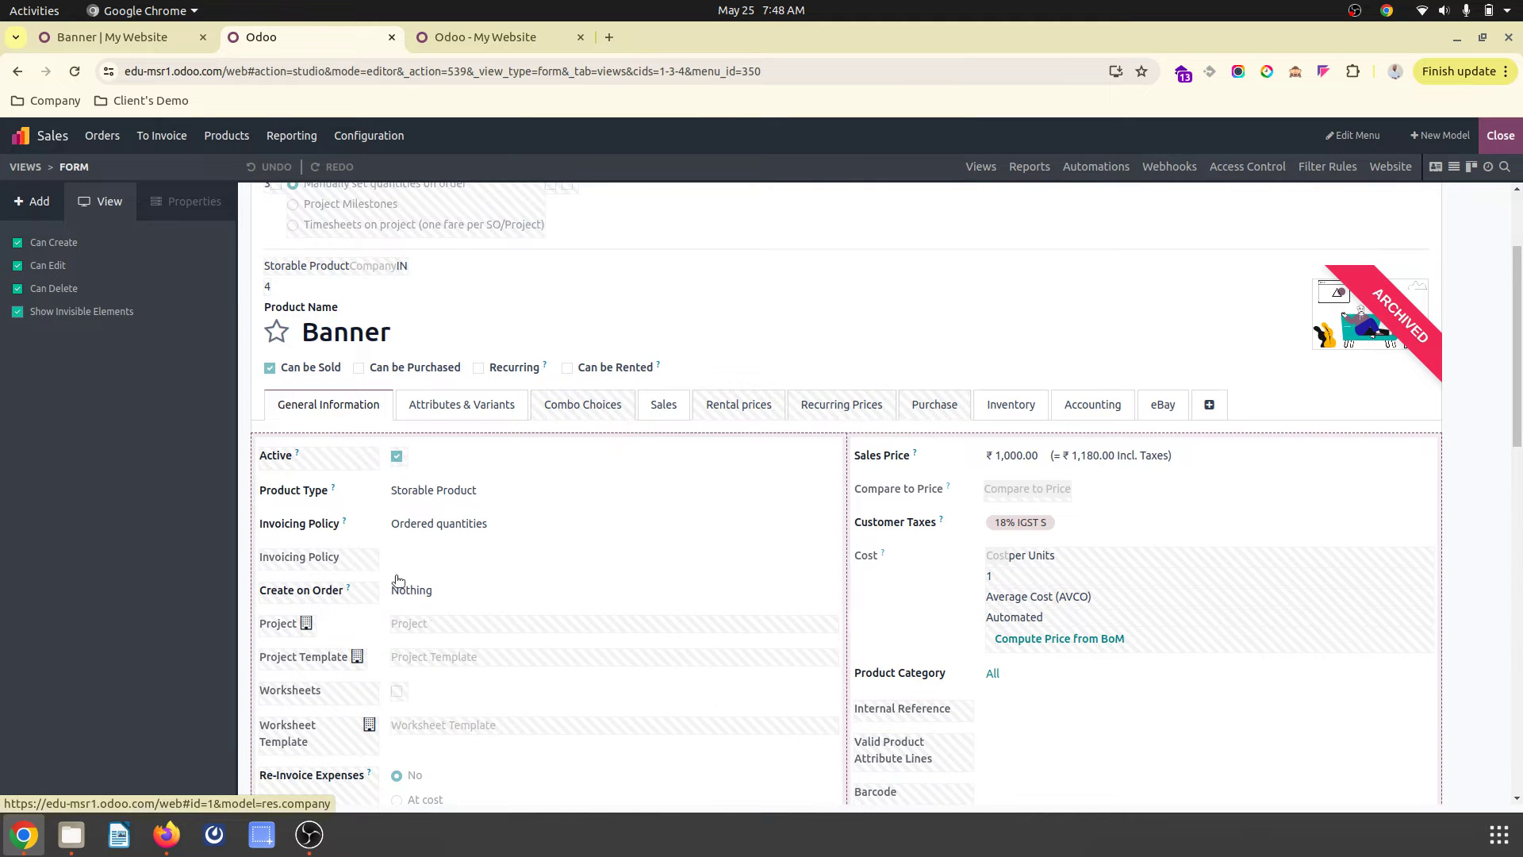
{"action": "left_click", "coordinate": [660, 404]}
{"action": "scroll", "coordinate": [596, 555], "scroll_direction": "down", "scroll_amount": 5}
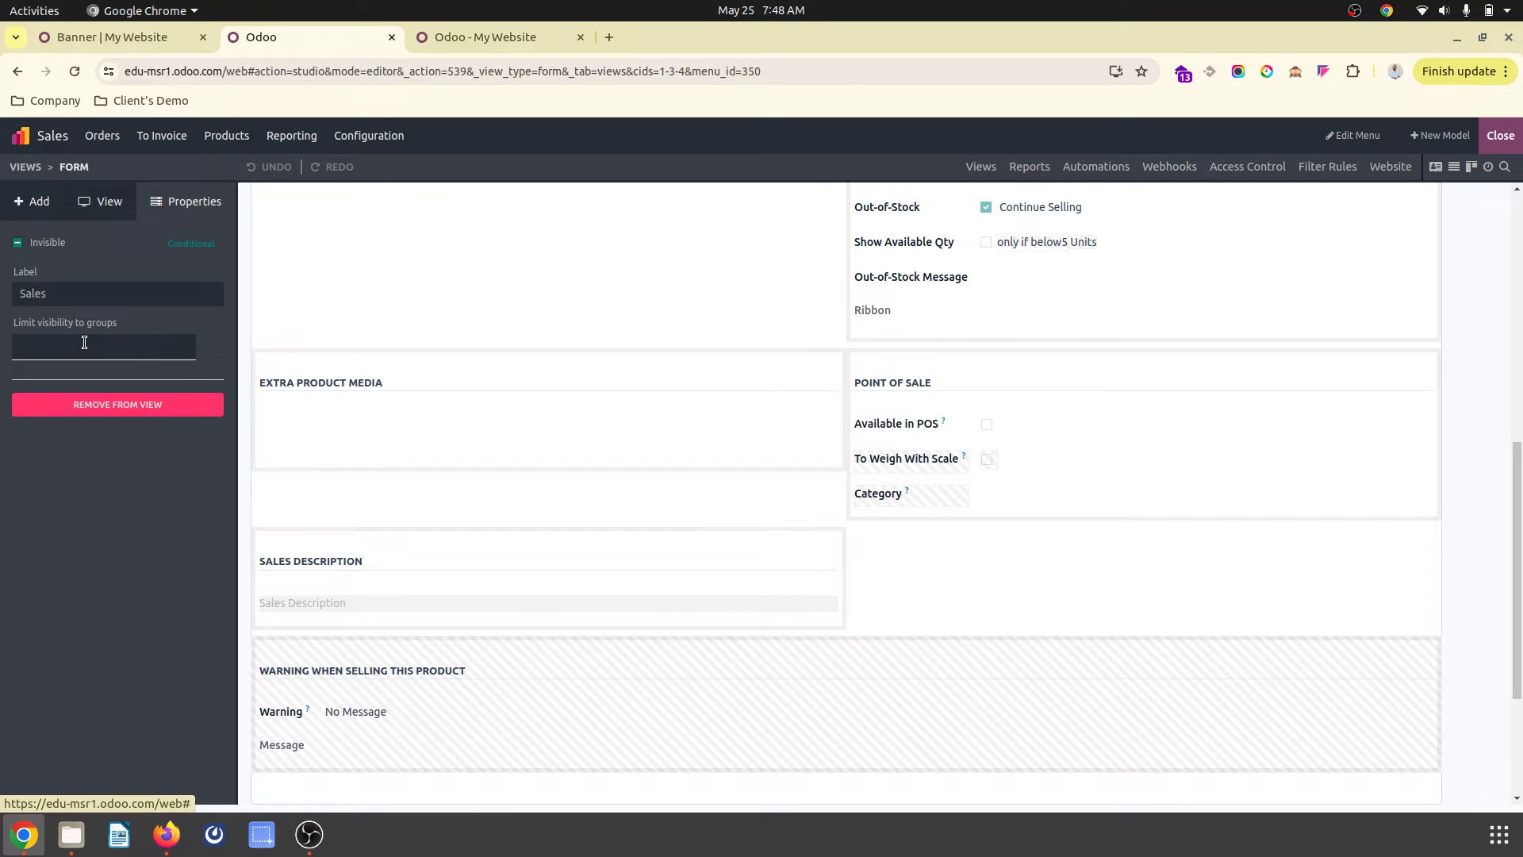
Search existing fields for 'eco' and drop eCommerce Description onto the product form
{"action": "left_click", "coordinate": [40, 203]}
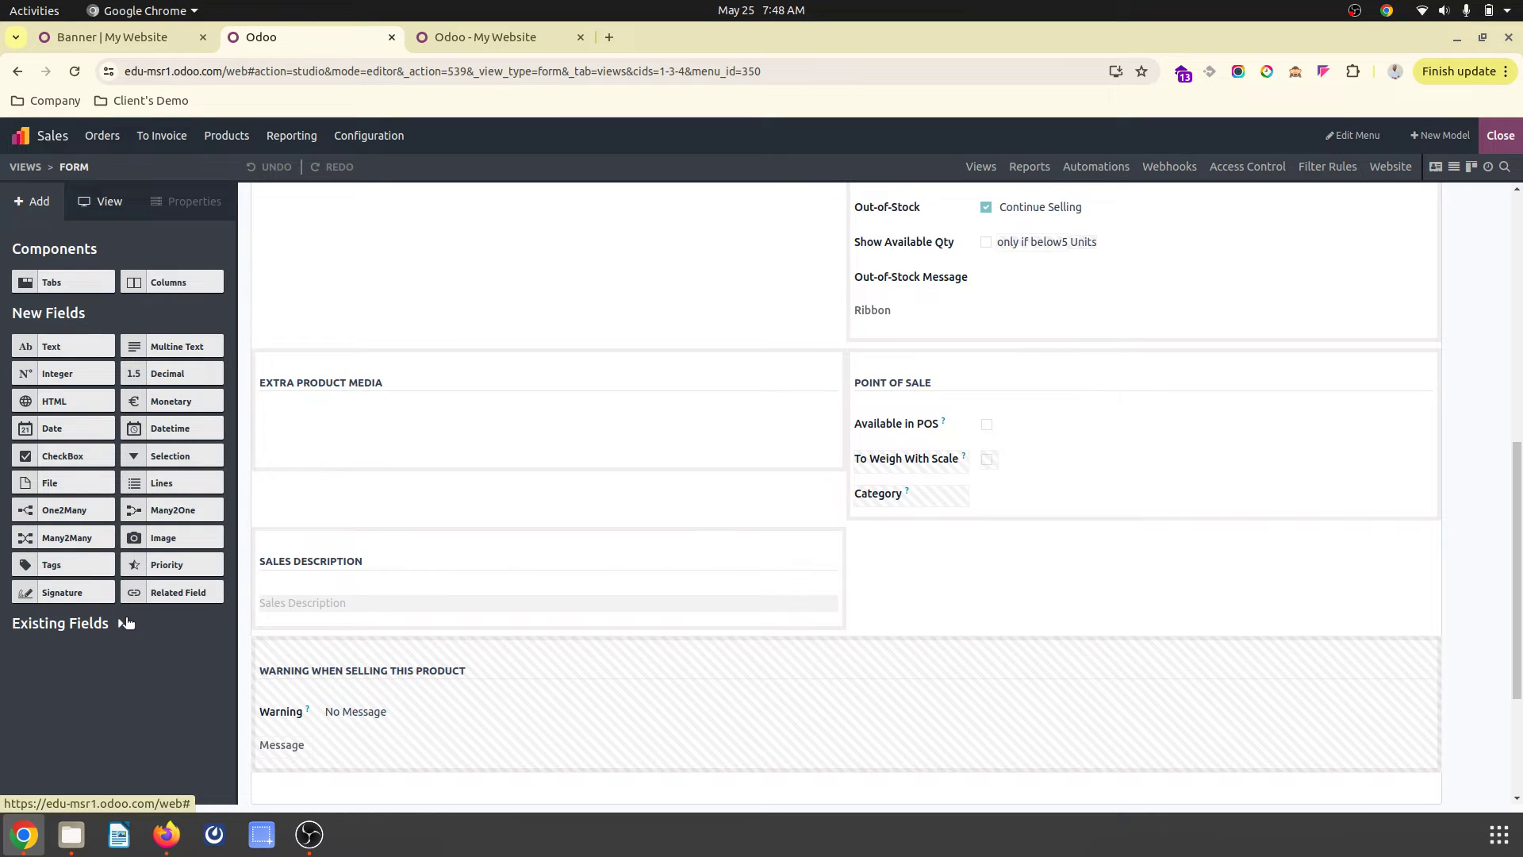
{"action": "left_click", "coordinate": [62, 684]}
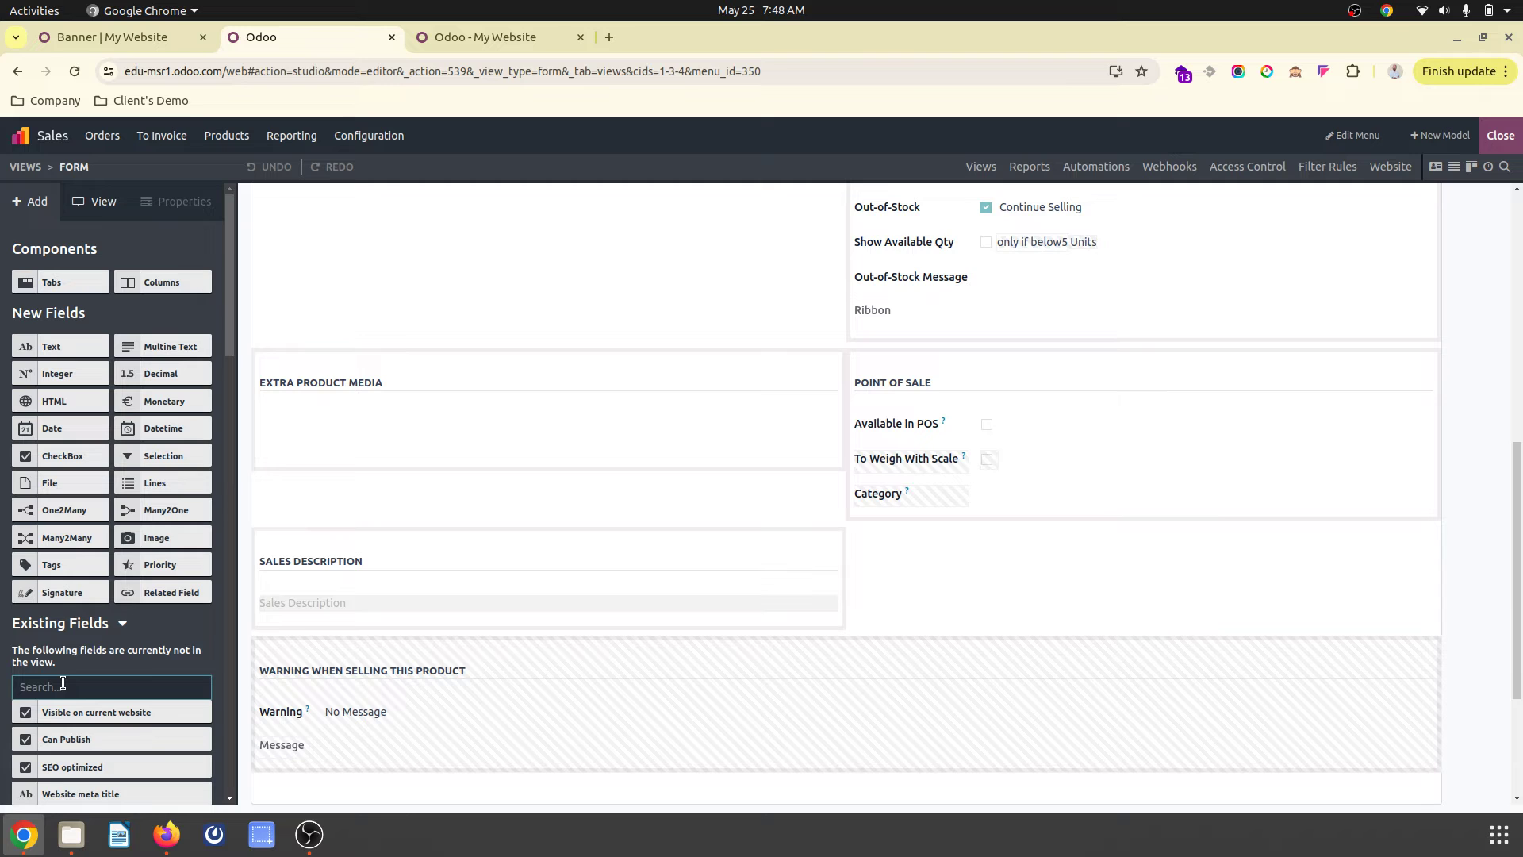
{"action": "type", "text": "eco"}
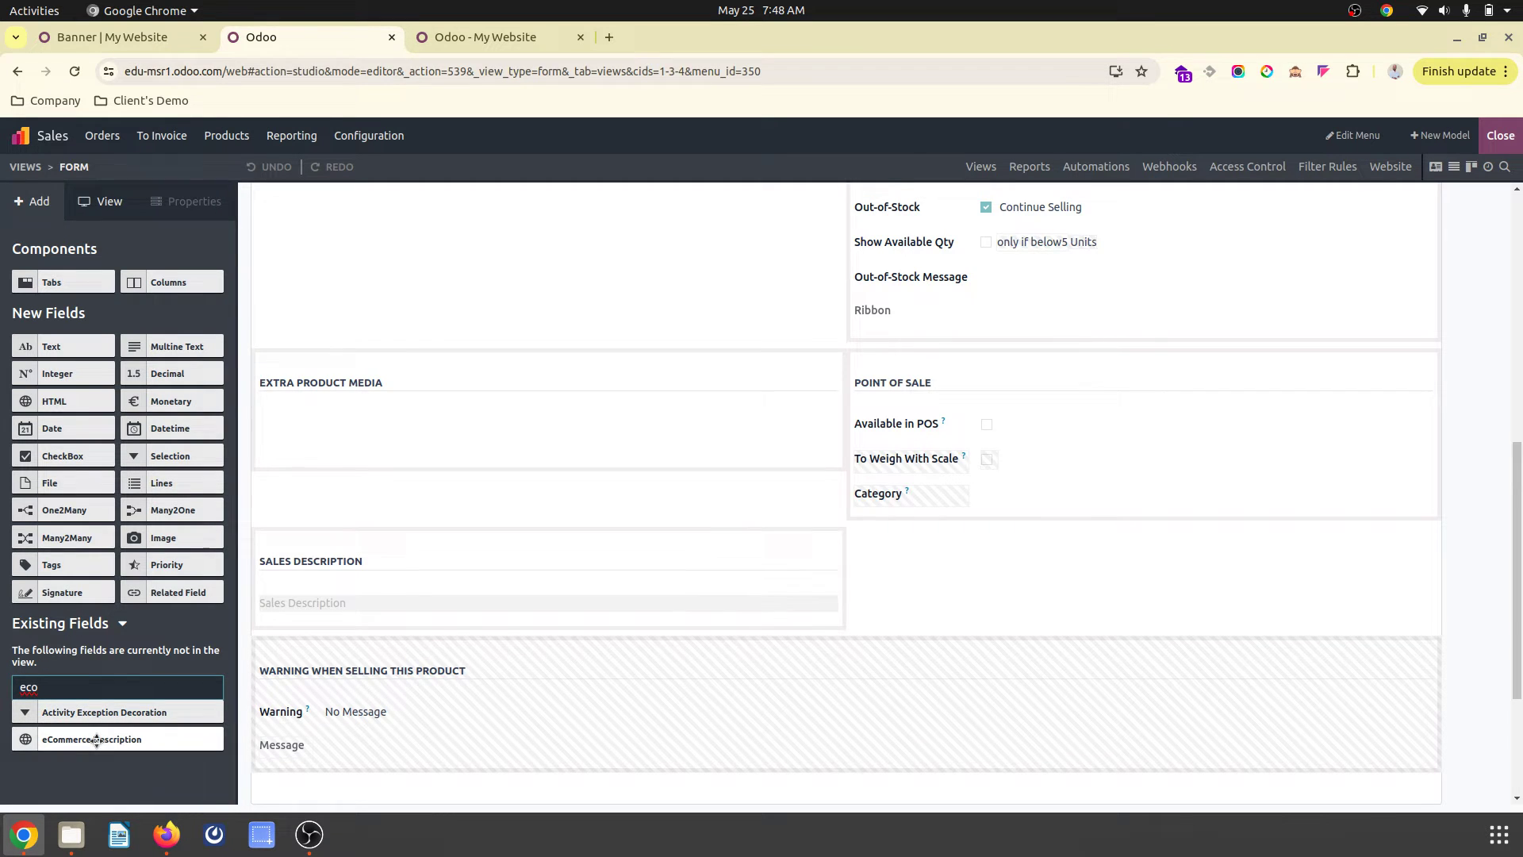
{"action": "left_click_drag", "start_coordinate": [96, 739], "coordinate": [410, 549]}
{"action": "left_click", "coordinate": [302, 332]}
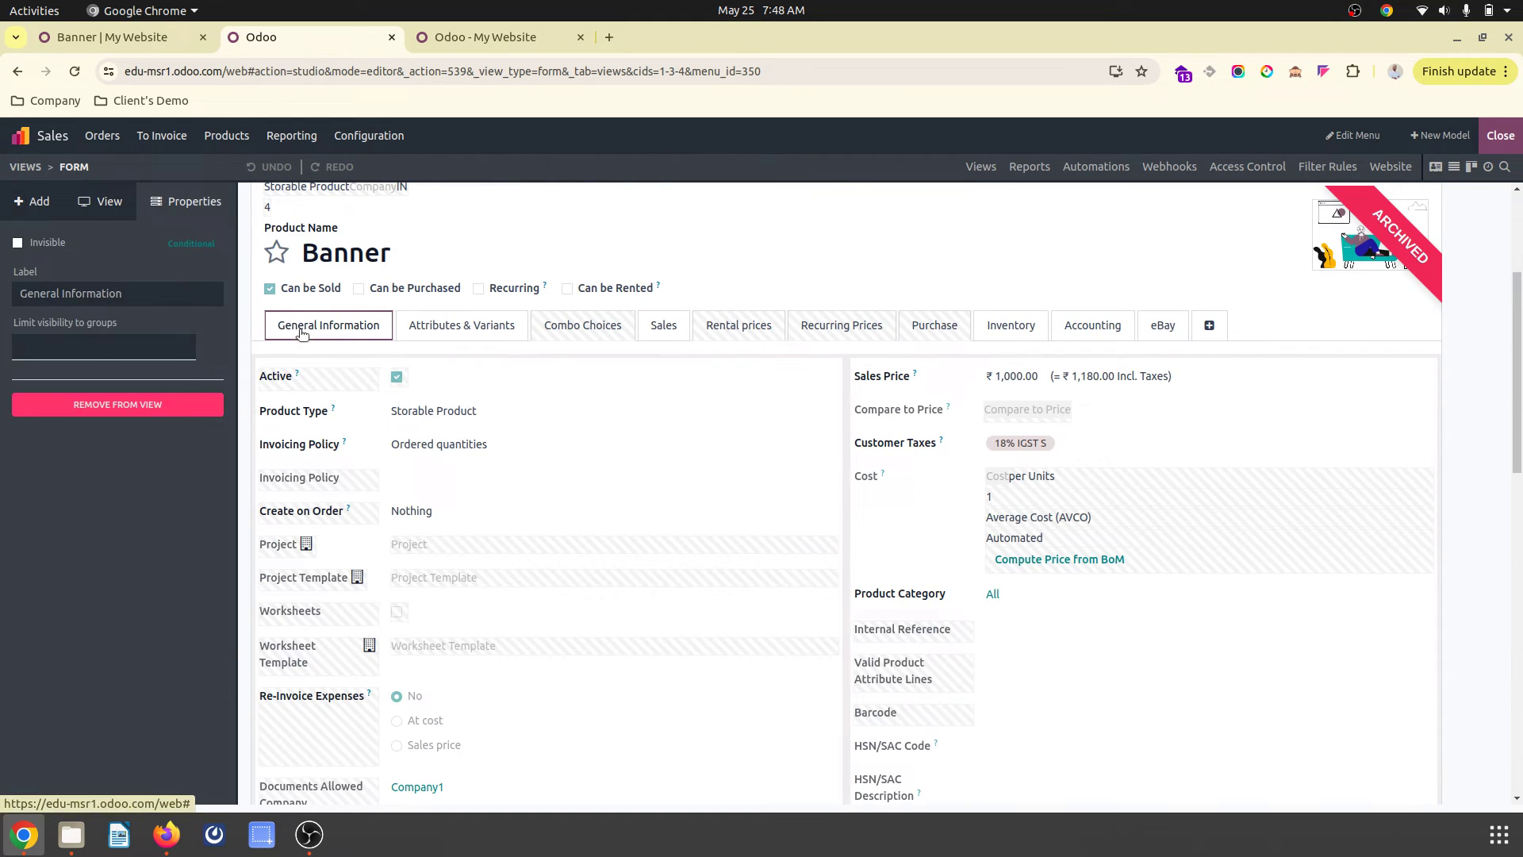
{"action": "left_click", "coordinate": [45, 211]}
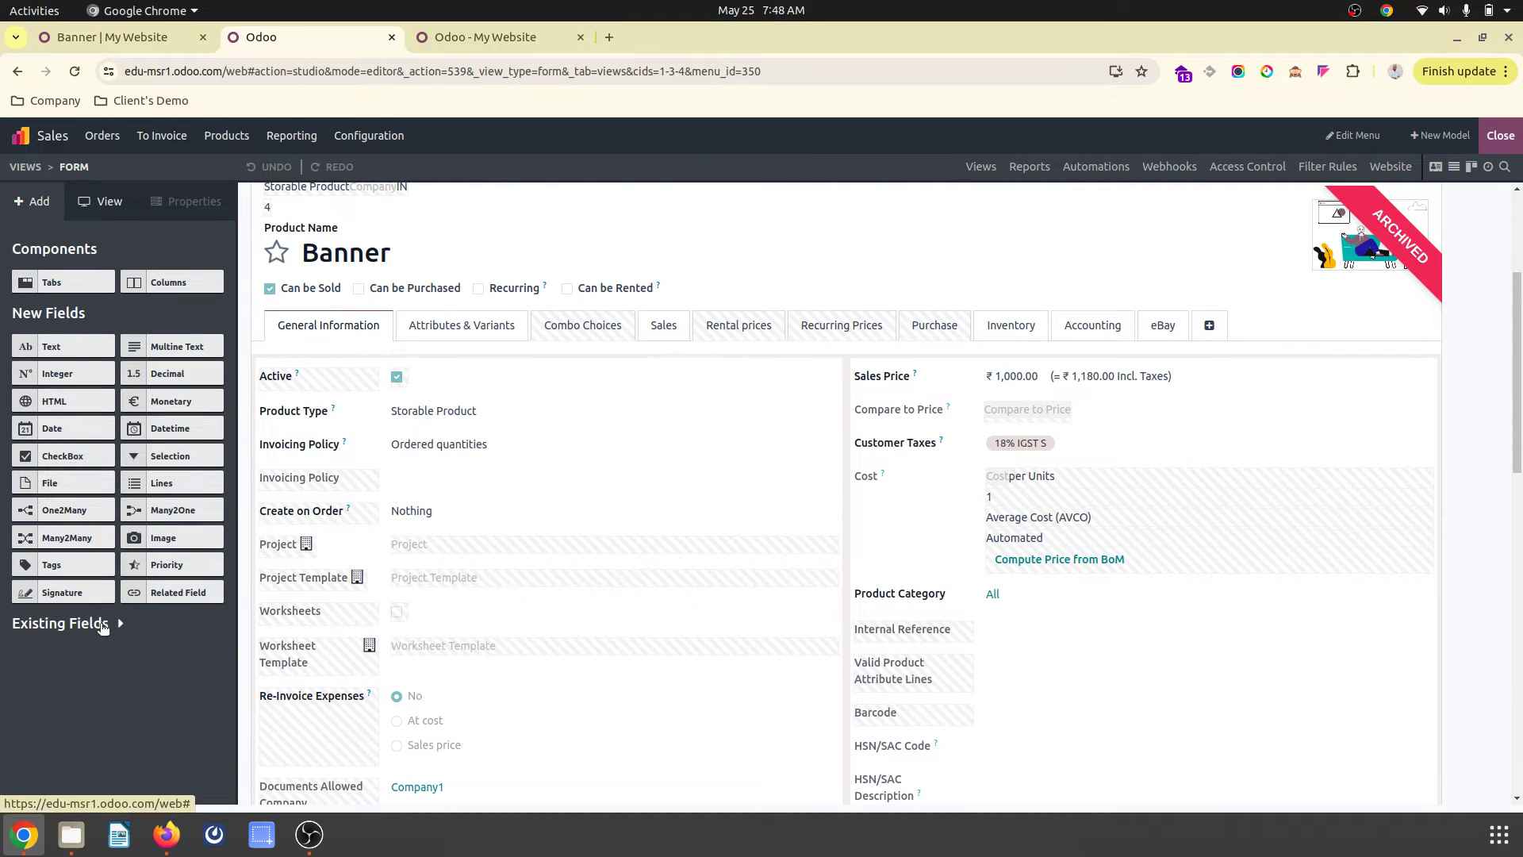
{"action": "left_click", "coordinate": [102, 625]}
{"action": "type", "text": "eco"}
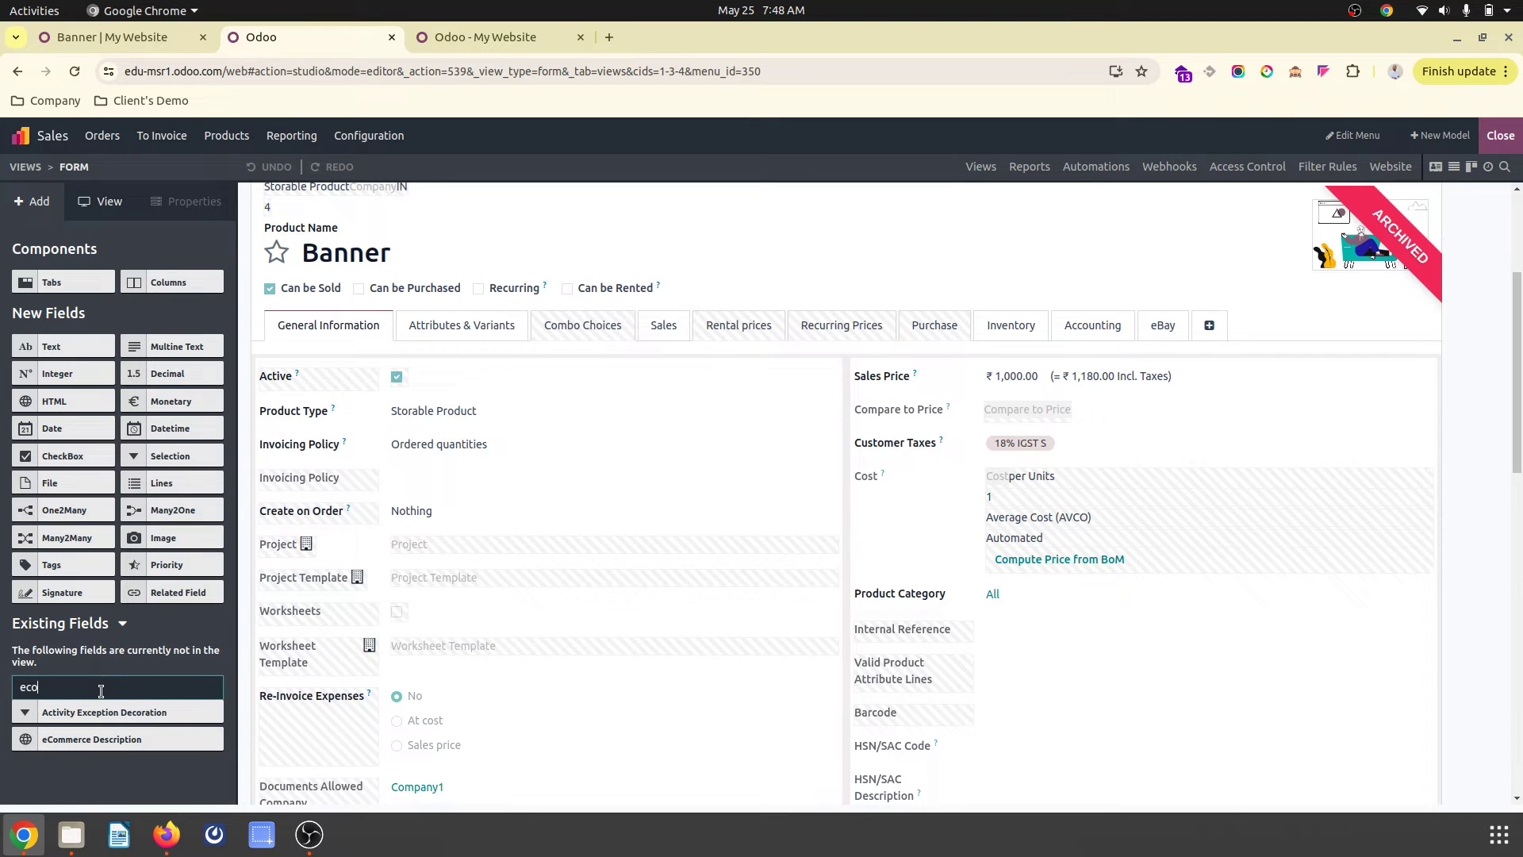
{"action": "scroll", "coordinate": [500, 578], "scroll_direction": "down", "scroll_amount": 15}
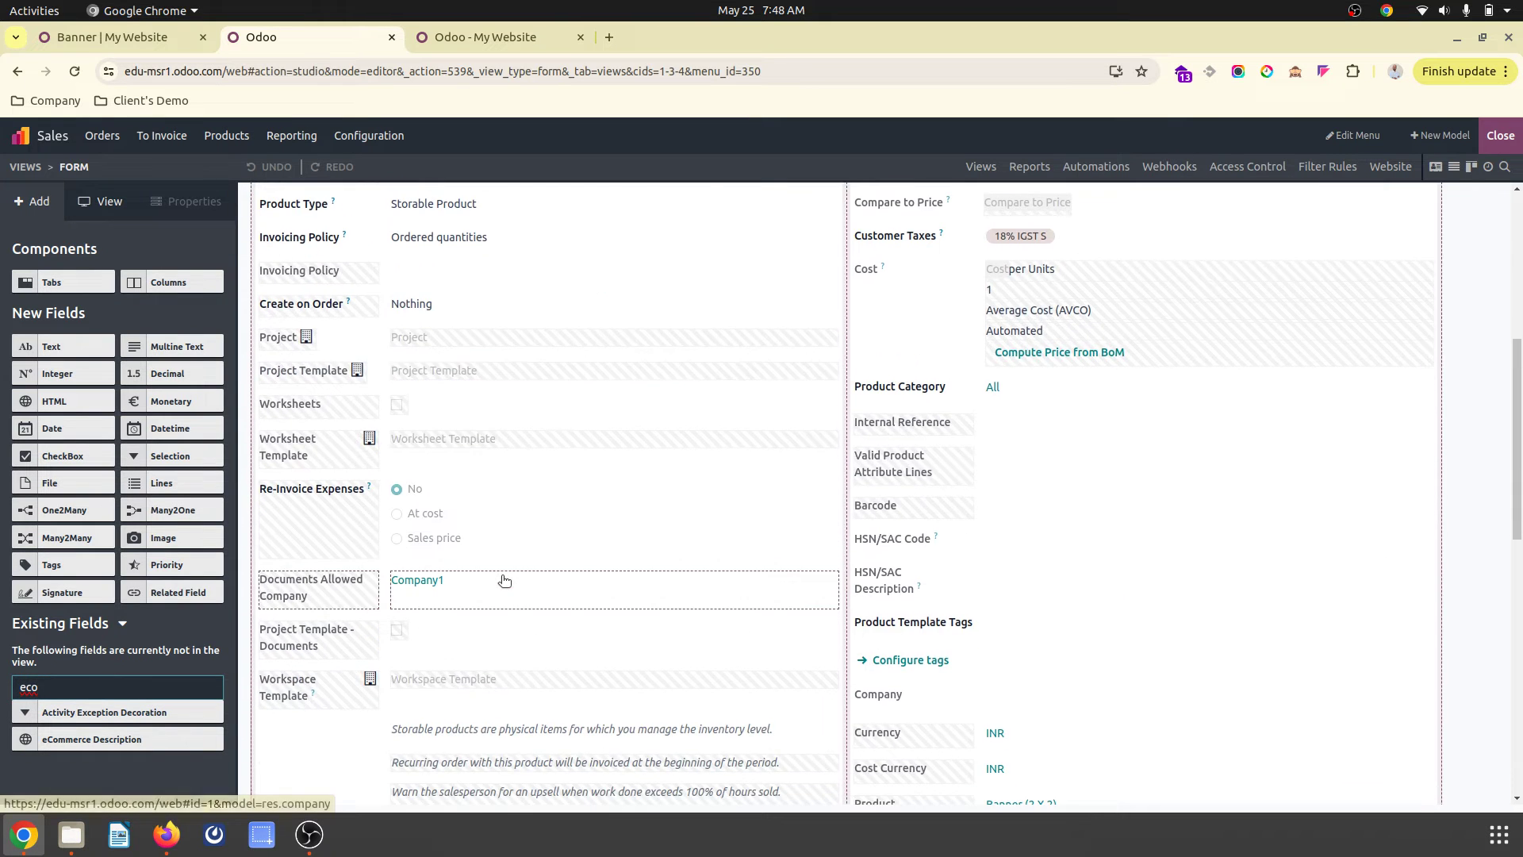
{"action": "scroll", "coordinate": [501, 574], "scroll_direction": "up", "scroll_amount": 8}
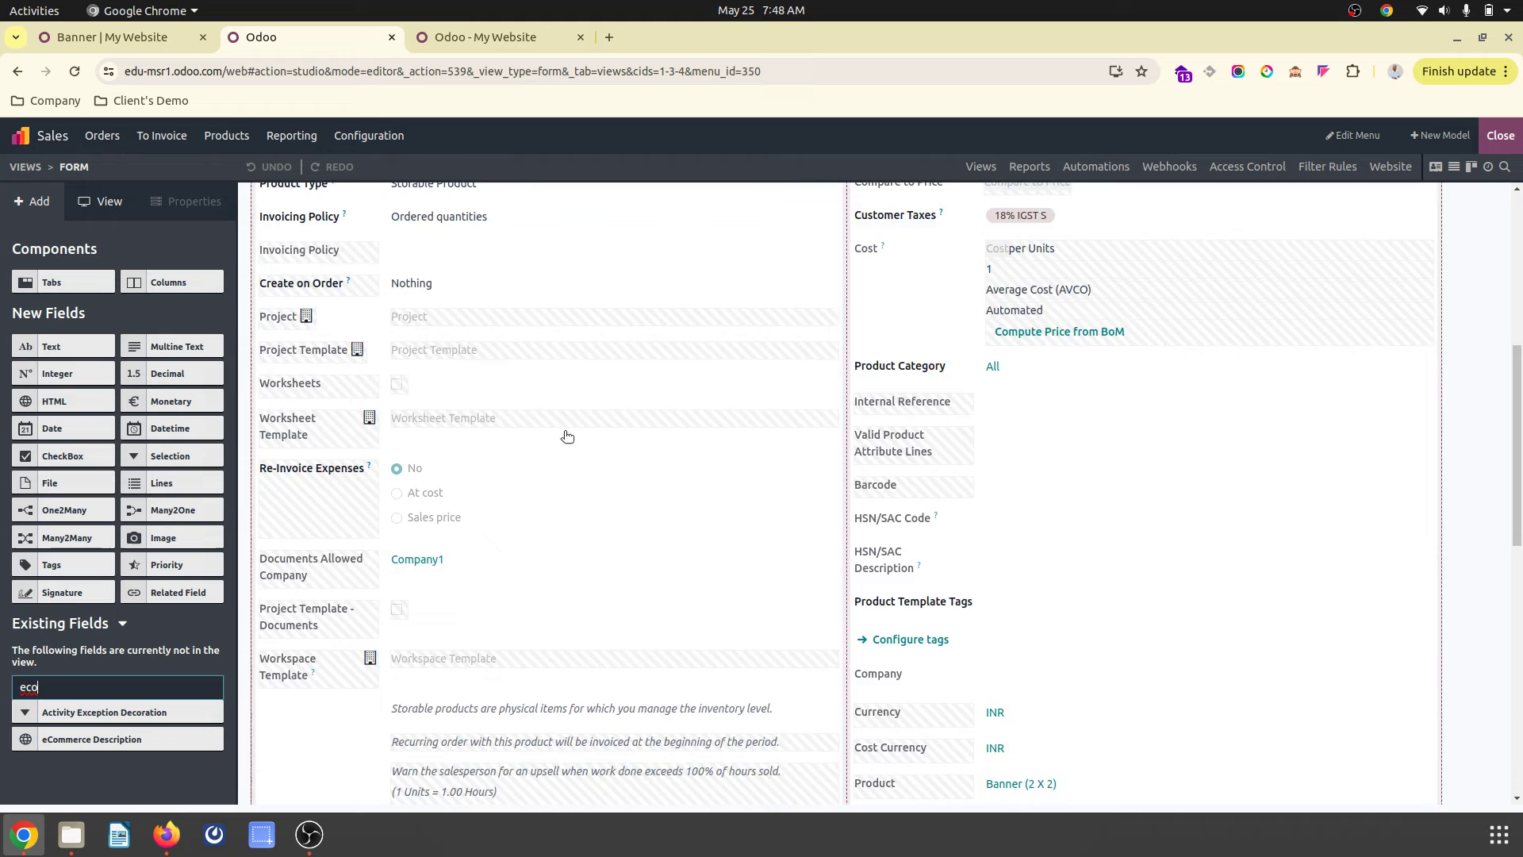
{"action": "scroll", "coordinate": [625, 549], "scroll_direction": "up", "scroll_amount": 7}
On the Sales page, place eCommerce Description below the Sales Description field
{"action": "left_click", "coordinate": [666, 568]}
{"action": "scroll", "coordinate": [656, 616], "scroll_direction": "down", "scroll_amount": 5}
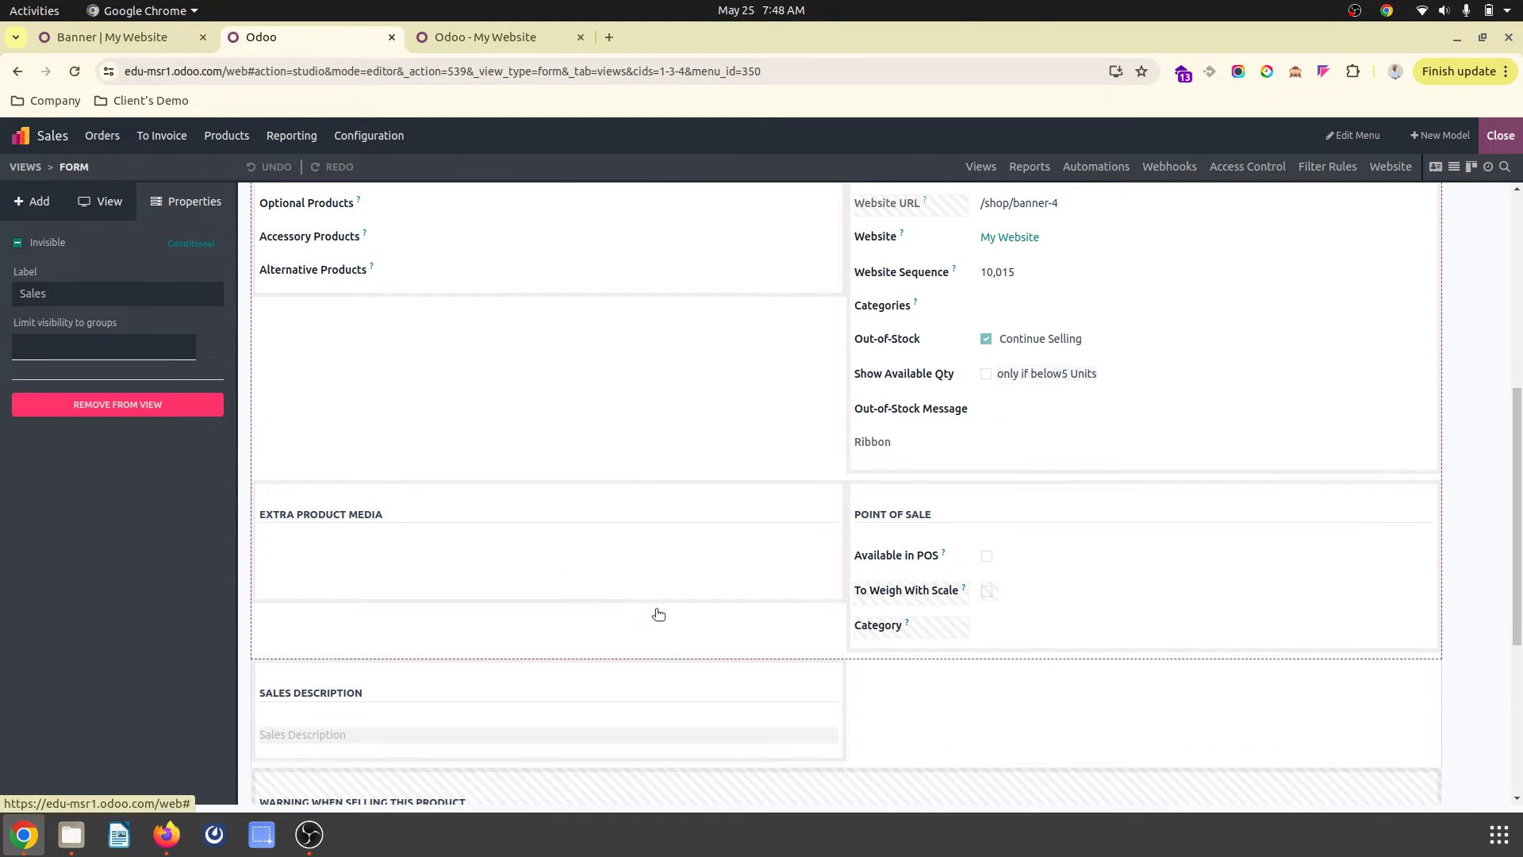
{"action": "scroll", "coordinate": [459, 516], "scroll_direction": "down", "scroll_amount": 4}
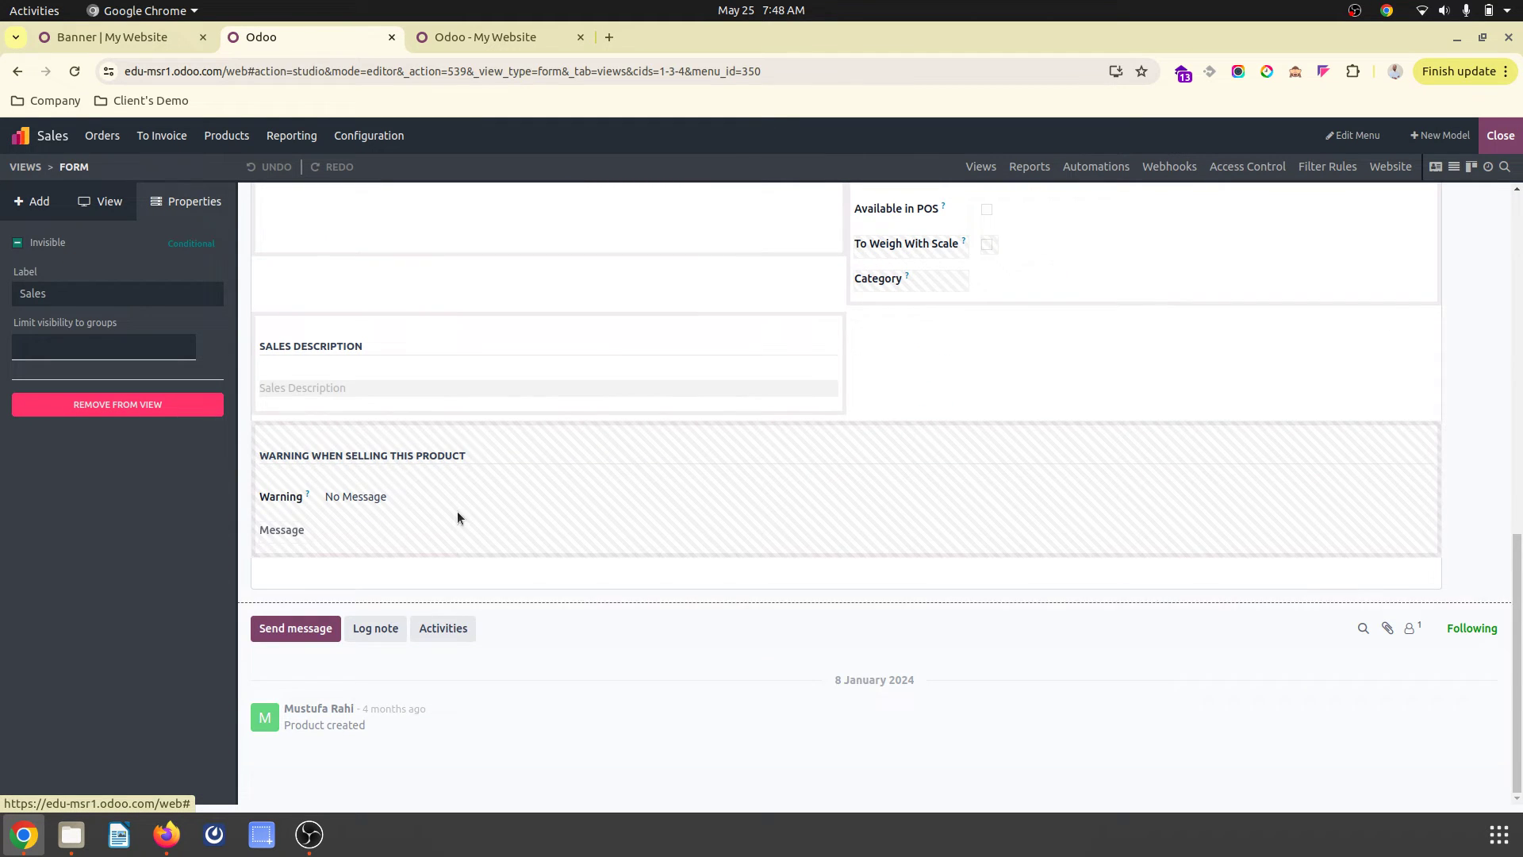
{"action": "left_click", "coordinate": [40, 203]}
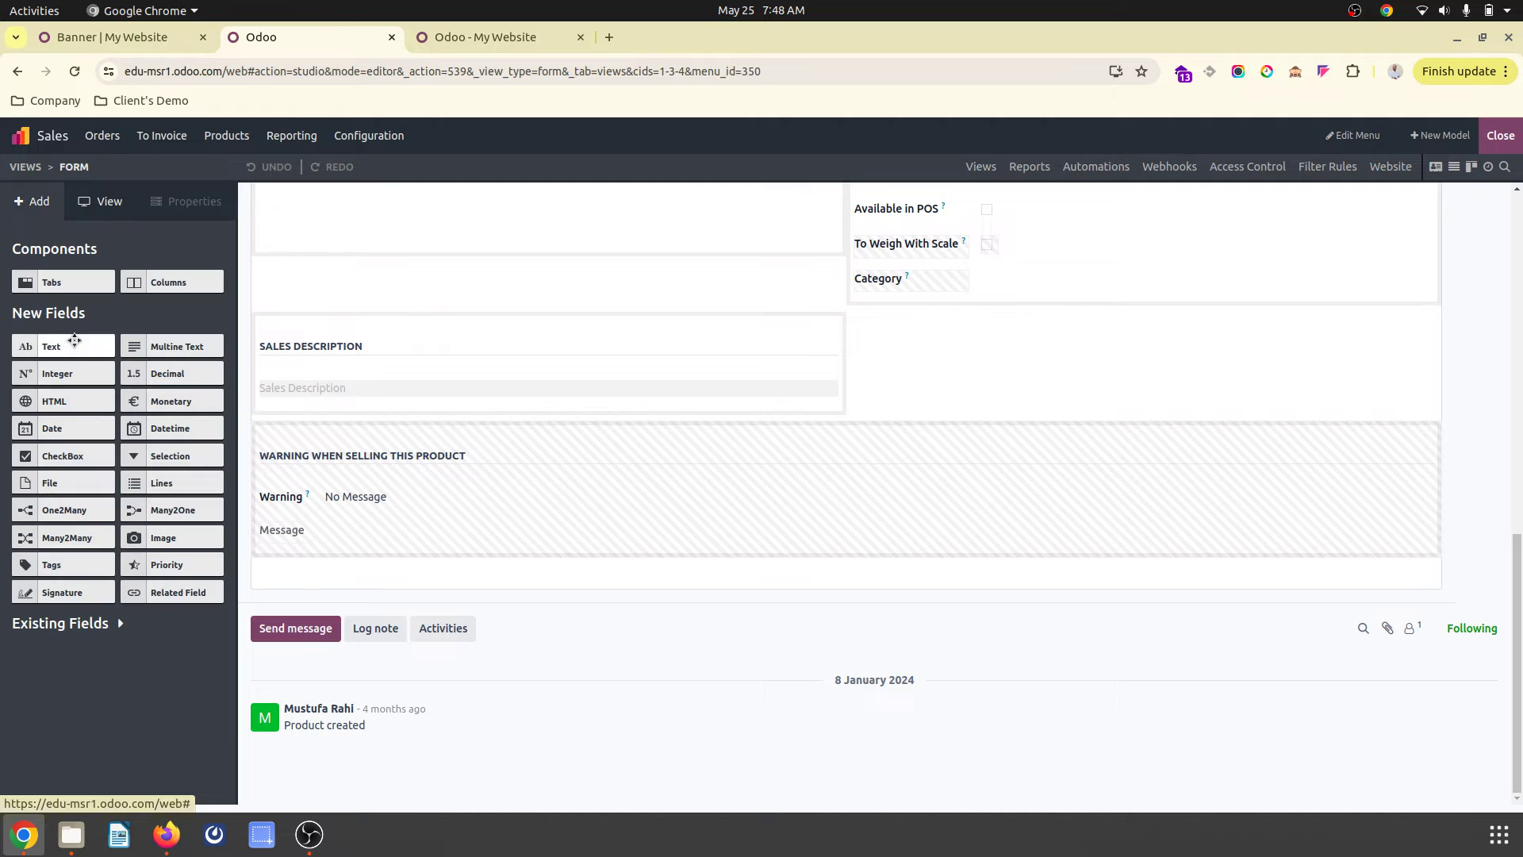
{"action": "left_click", "coordinate": [79, 623]}
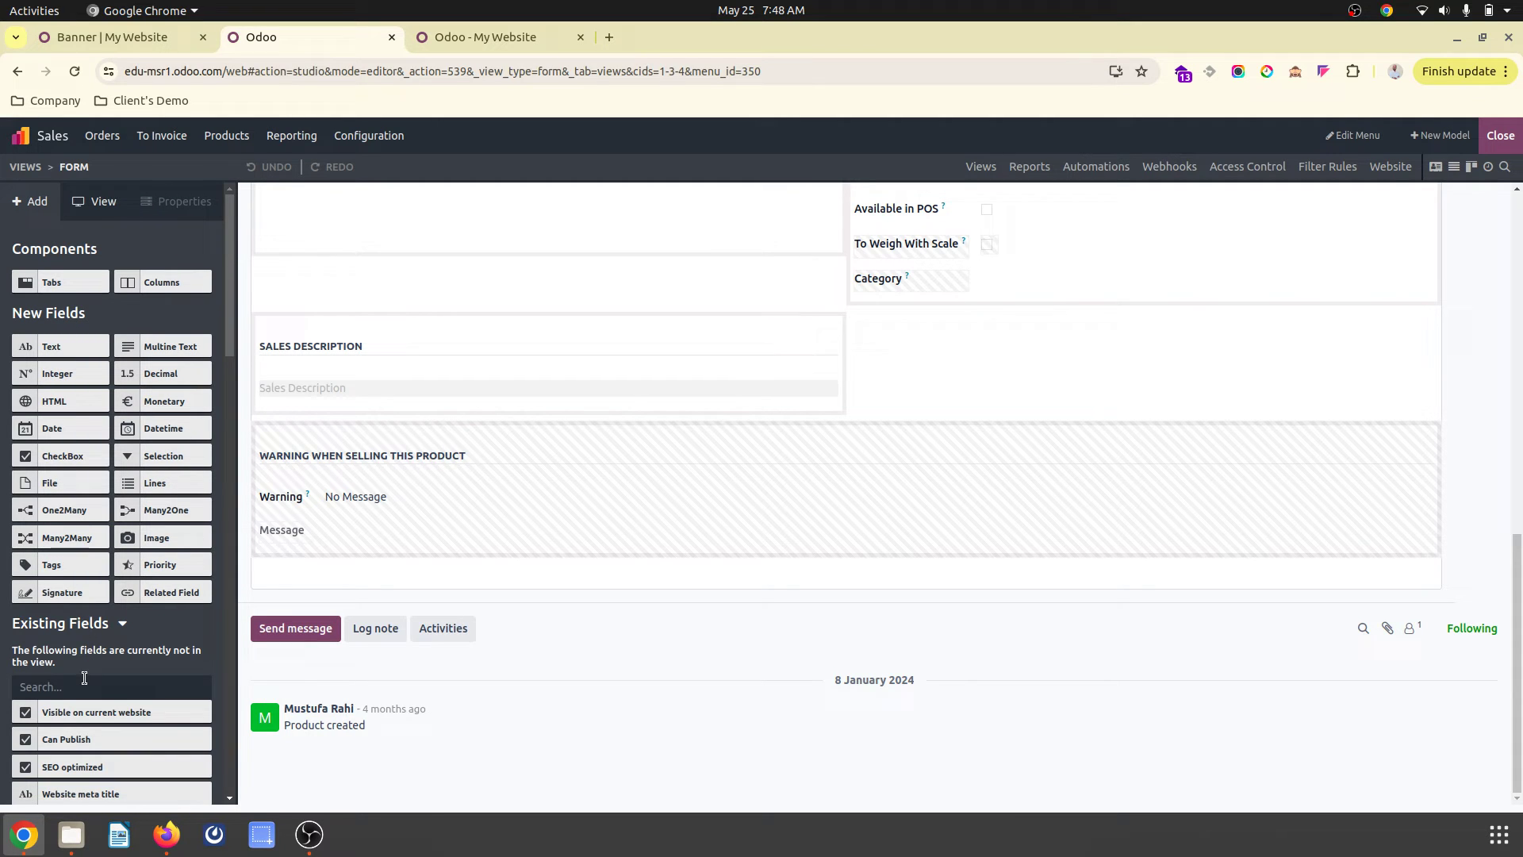
{"action": "left_click", "coordinate": [86, 684]}
{"action": "type", "text": "ec"}
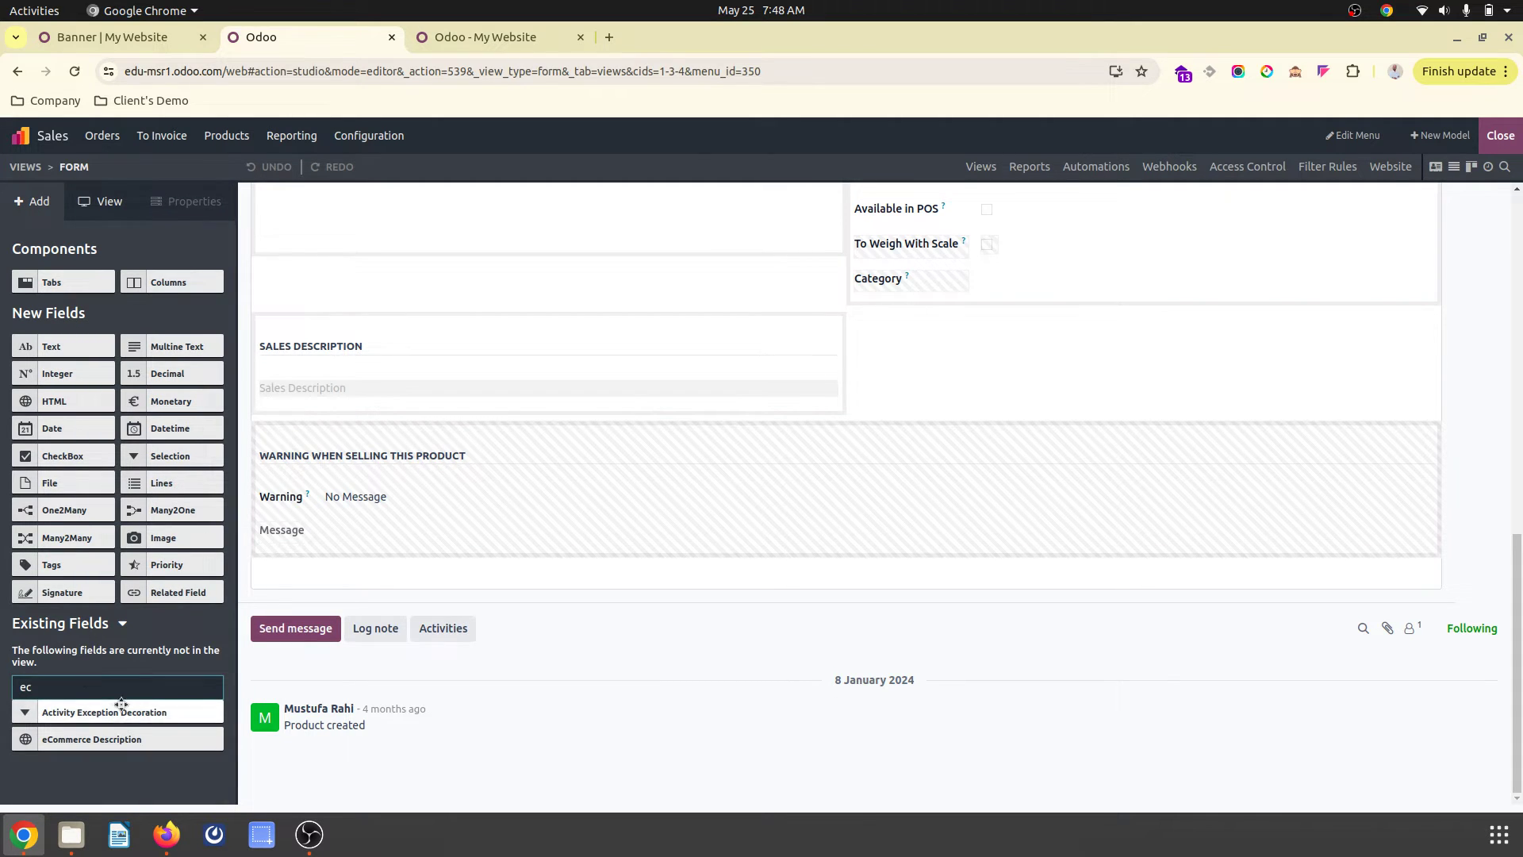
{"action": "left_click_drag", "start_coordinate": [95, 738], "coordinate": [376, 387]}
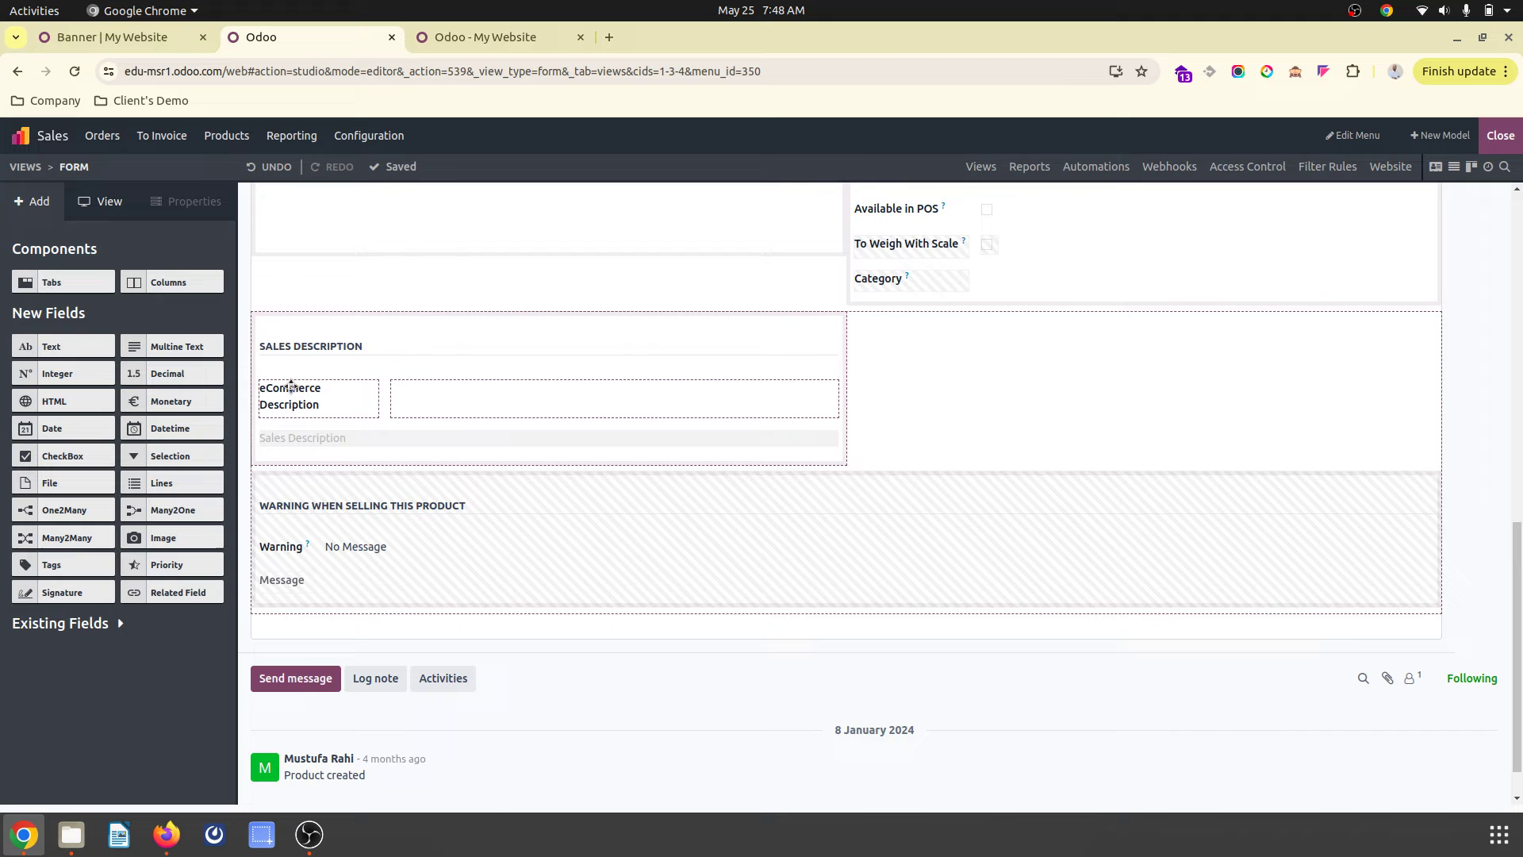
{"action": "left_click", "coordinate": [336, 389]}
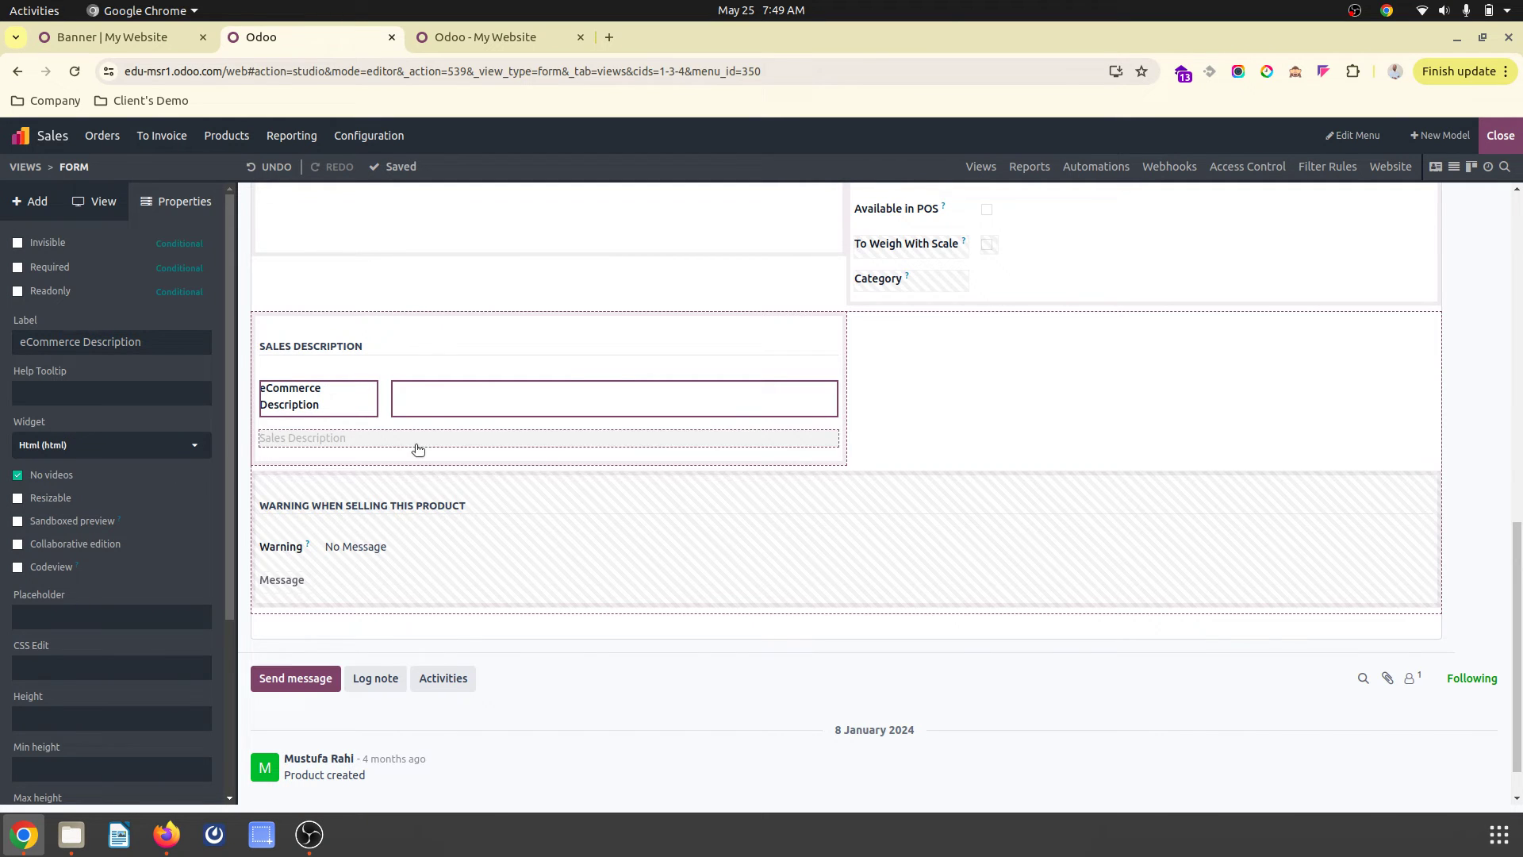
{"action": "scroll", "coordinate": [418, 449], "scroll_direction": "up", "scroll_amount": 5}
{"action": "scroll", "coordinate": [415, 445], "scroll_direction": "down", "scroll_amount": 6}
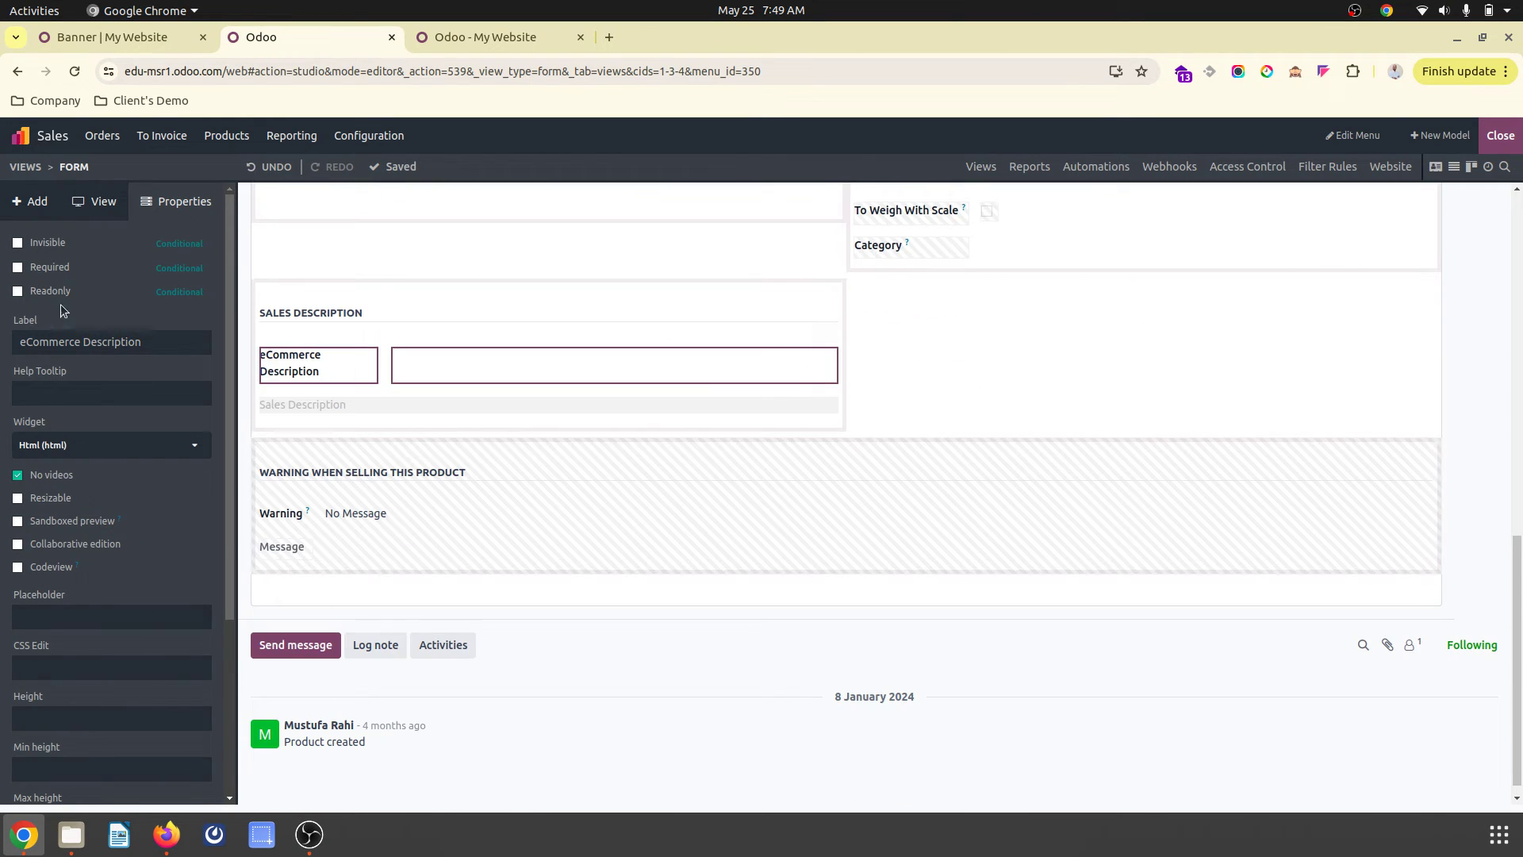
{"action": "left_click", "coordinate": [32, 202]}
{"action": "left_click", "coordinate": [119, 624]}
{"action": "left_click", "coordinate": [115, 624]}
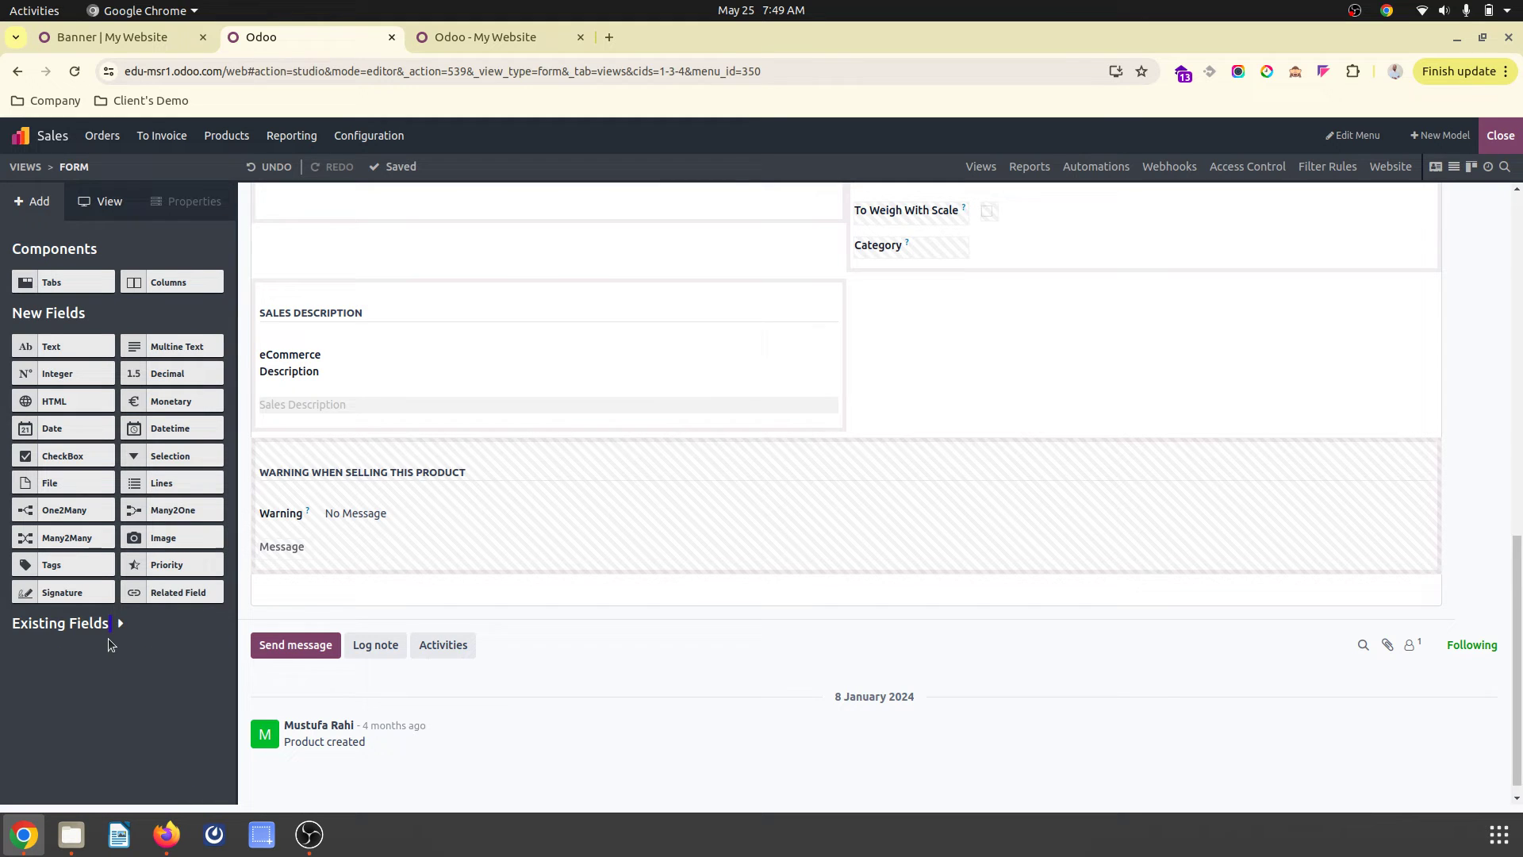
{"action": "left_click", "coordinate": [108, 638]}
{"action": "left_click", "coordinate": [104, 686]}
{"action": "type", "text": "eco"}
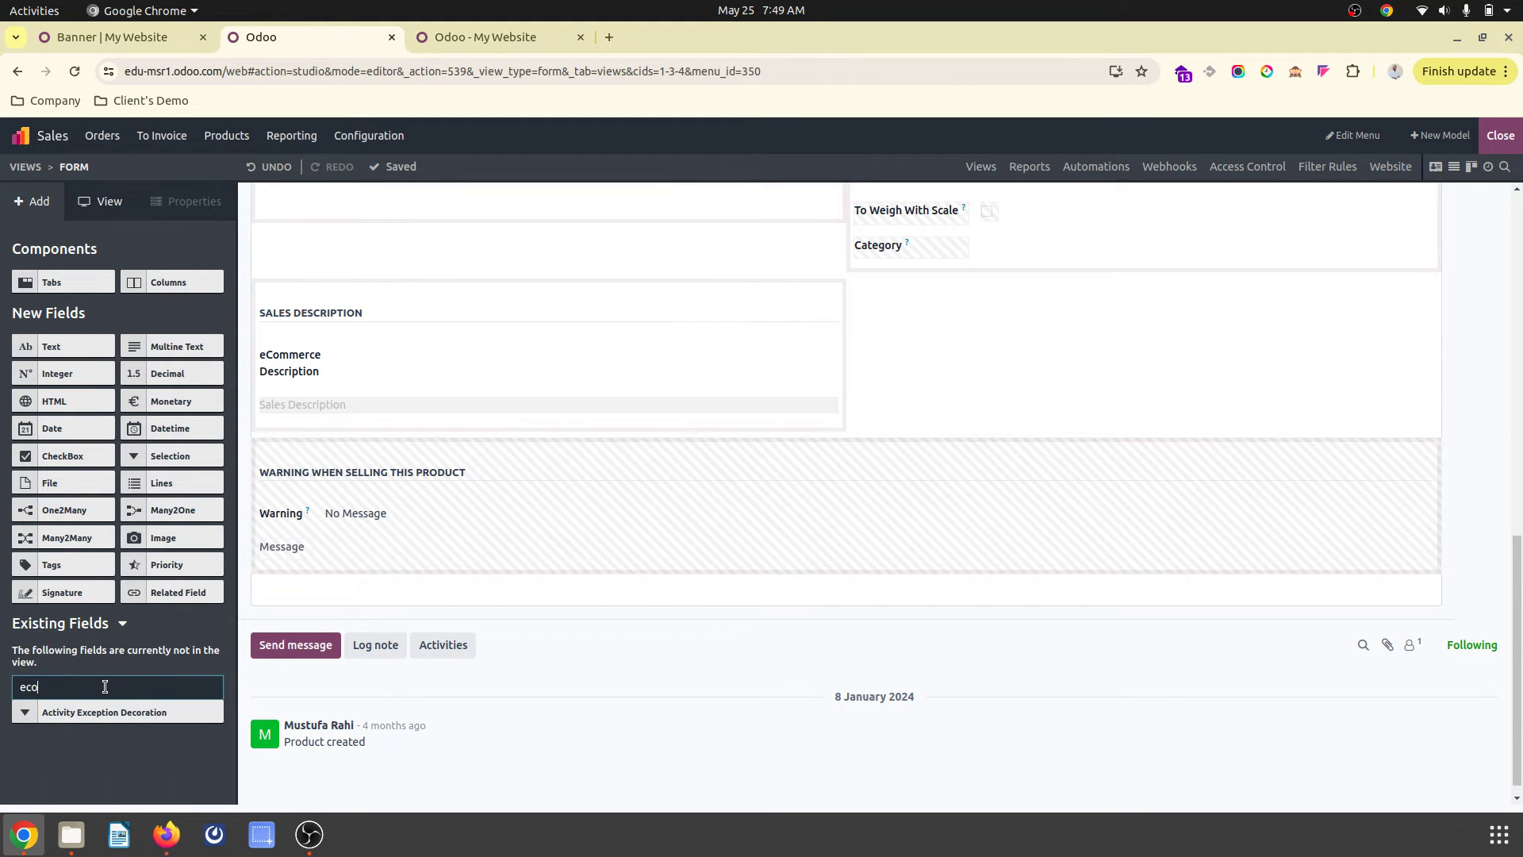
{"action": "key", "text": "BackSpace"}
{"action": "type", "text": "xt"}
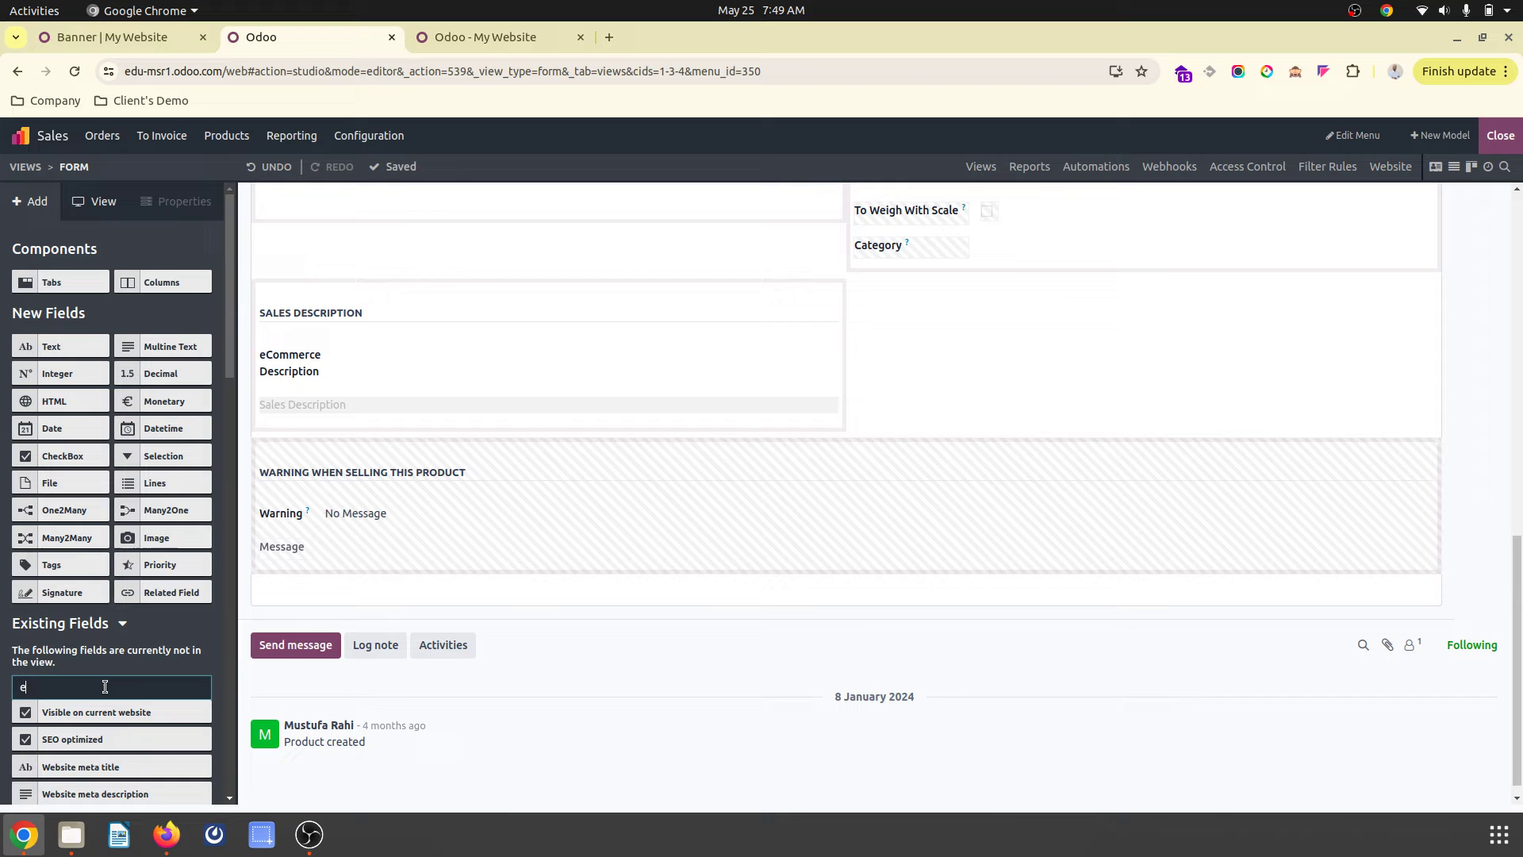
{"action": "scroll", "coordinate": [119, 750], "scroll_direction": "down", "scroll_amount": 1}
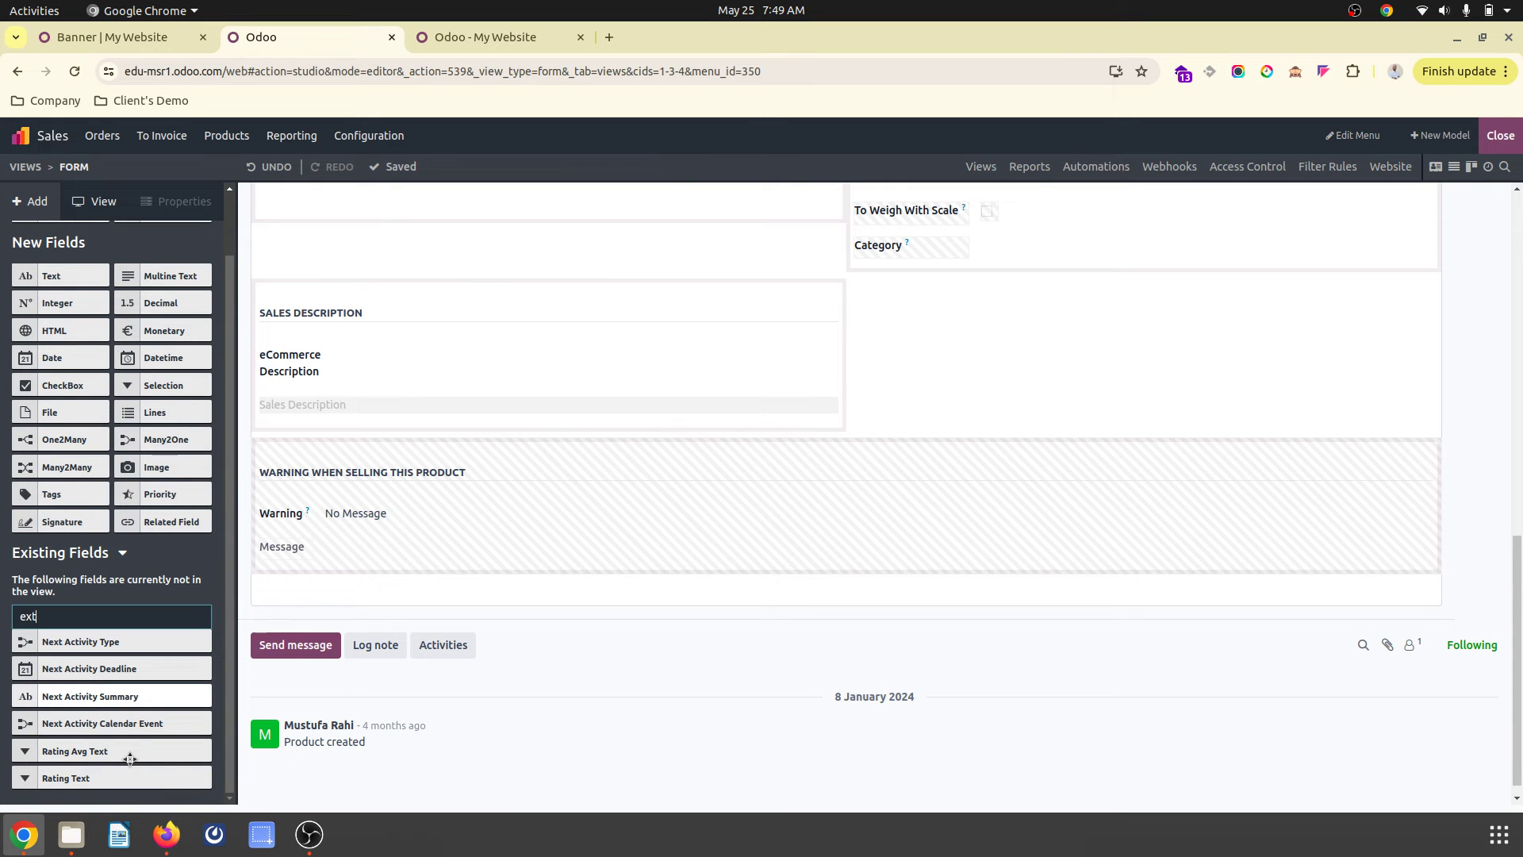
{"action": "scroll", "coordinate": [510, 391], "scroll_direction": "up", "scroll_amount": 10}
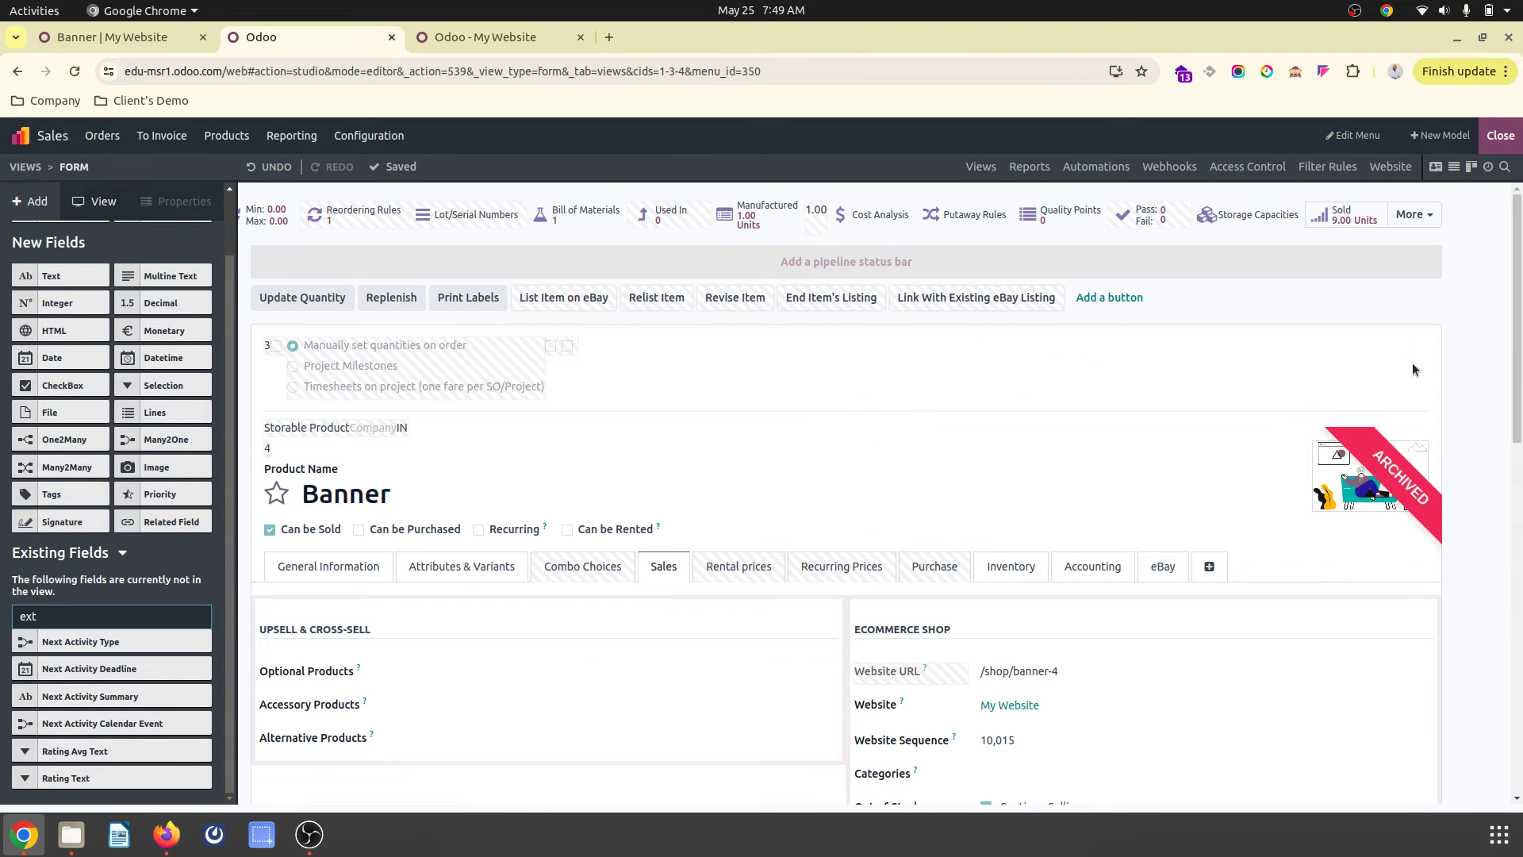
Make the Banner eCommerce Description a Heading 2 reading 'This is extra information'
{"action": "left_click", "coordinate": [1507, 140]}
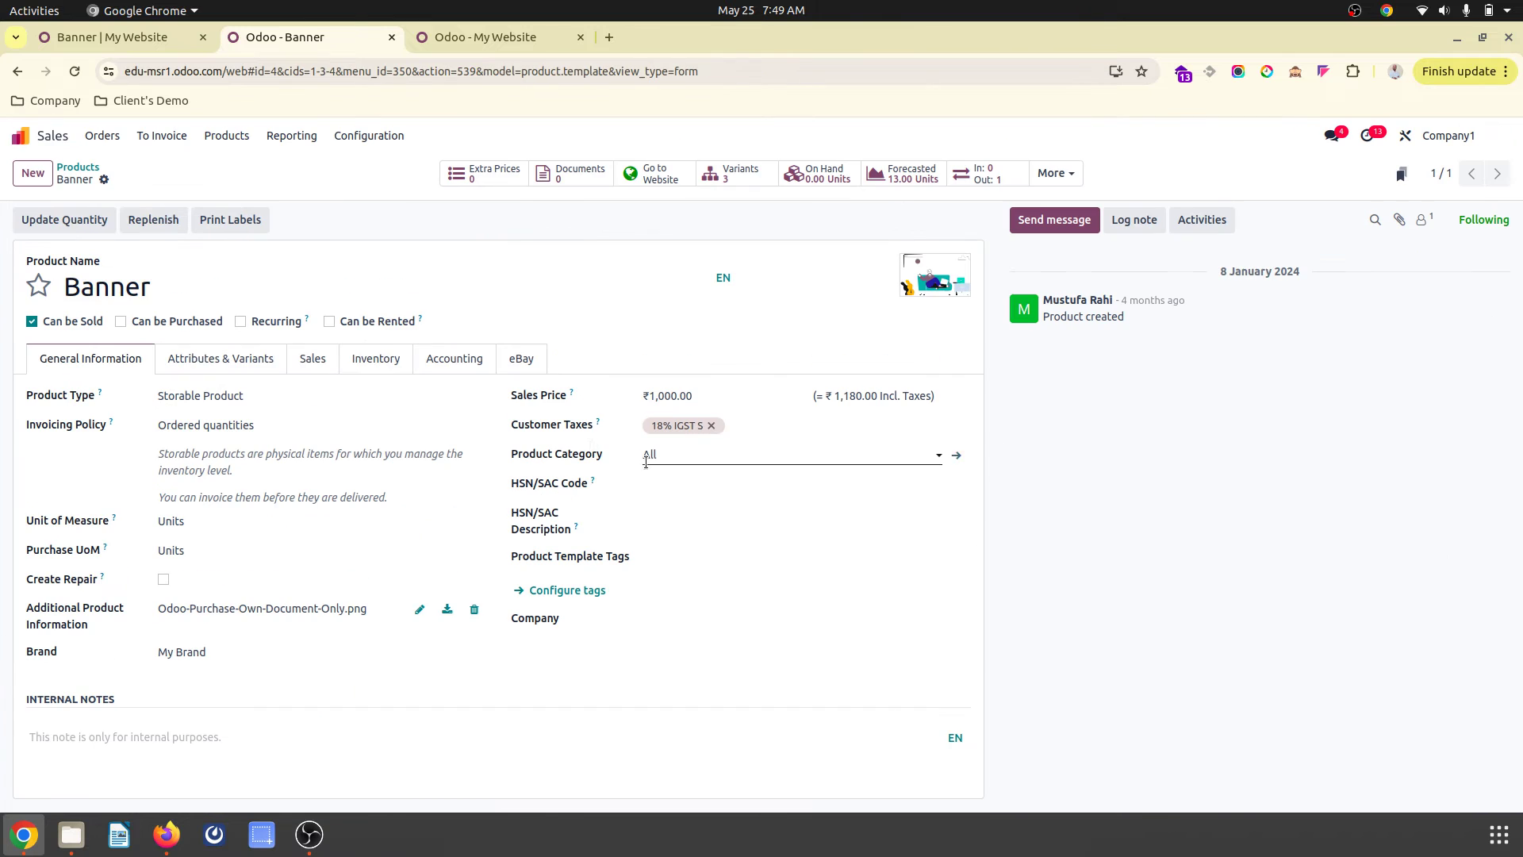
{"action": "left_click", "coordinate": [314, 358]}
{"action": "scroll", "coordinate": [130, 666], "scroll_direction": "down", "scroll_amount": 2}
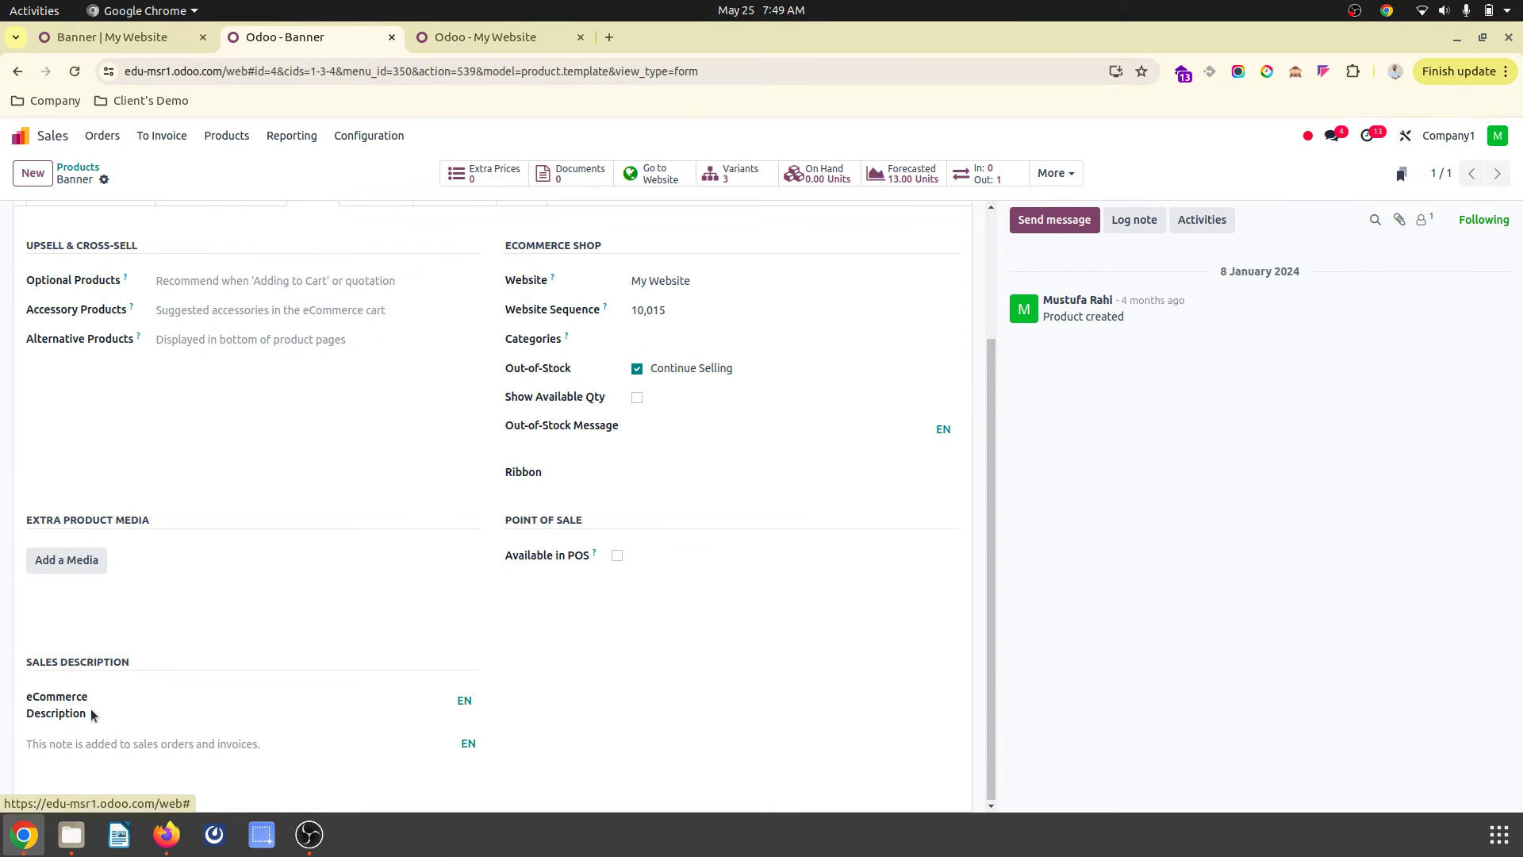
{"action": "left_click", "coordinate": [189, 713]}
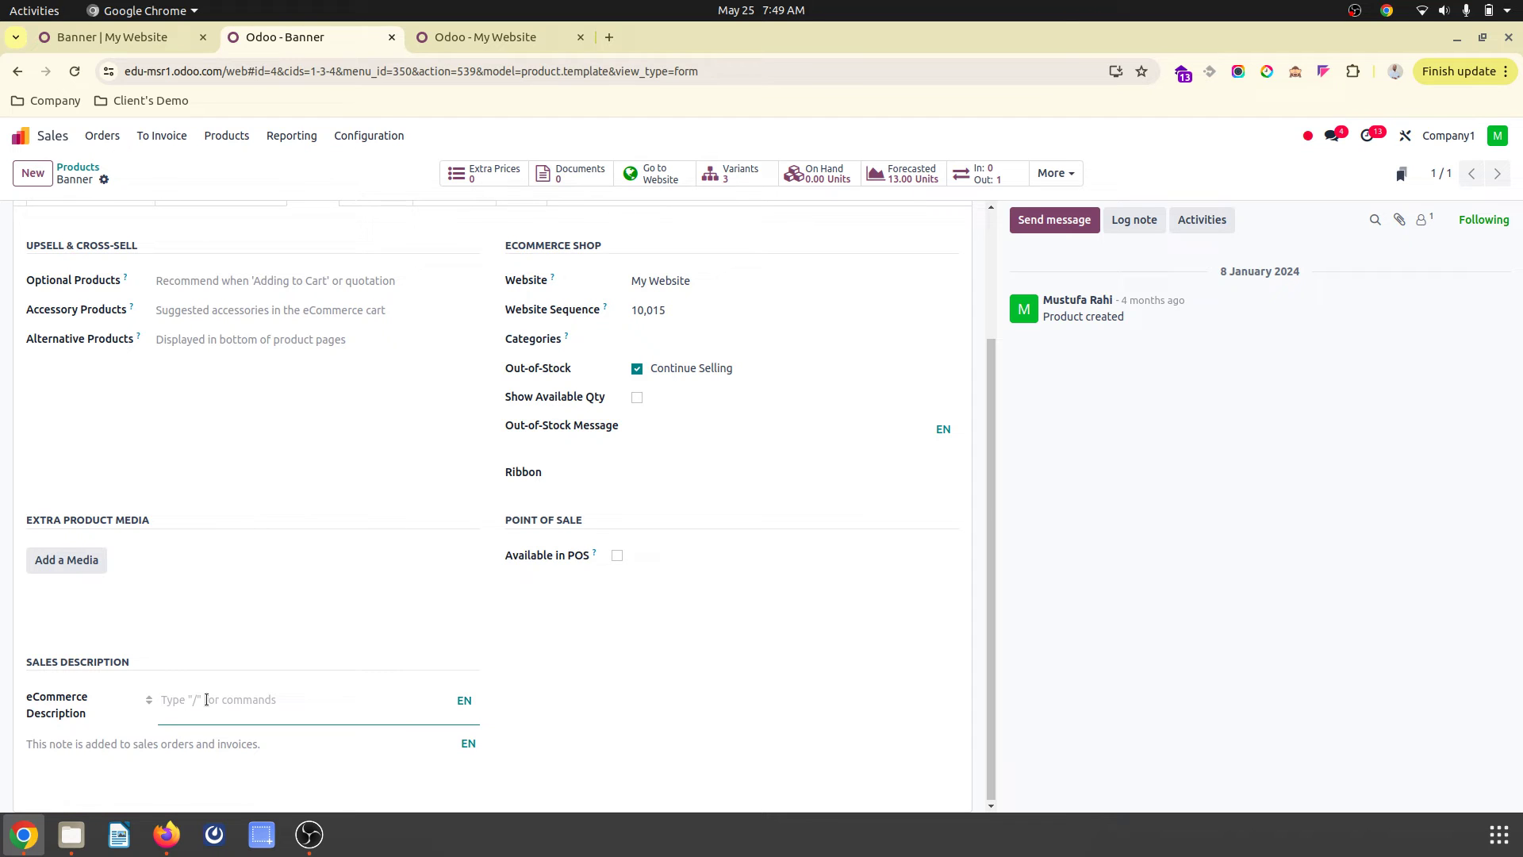
{"action": "type", "text": "/"}
{"action": "scroll", "coordinate": [262, 626], "scroll_direction": "down", "scroll_amount": 5}
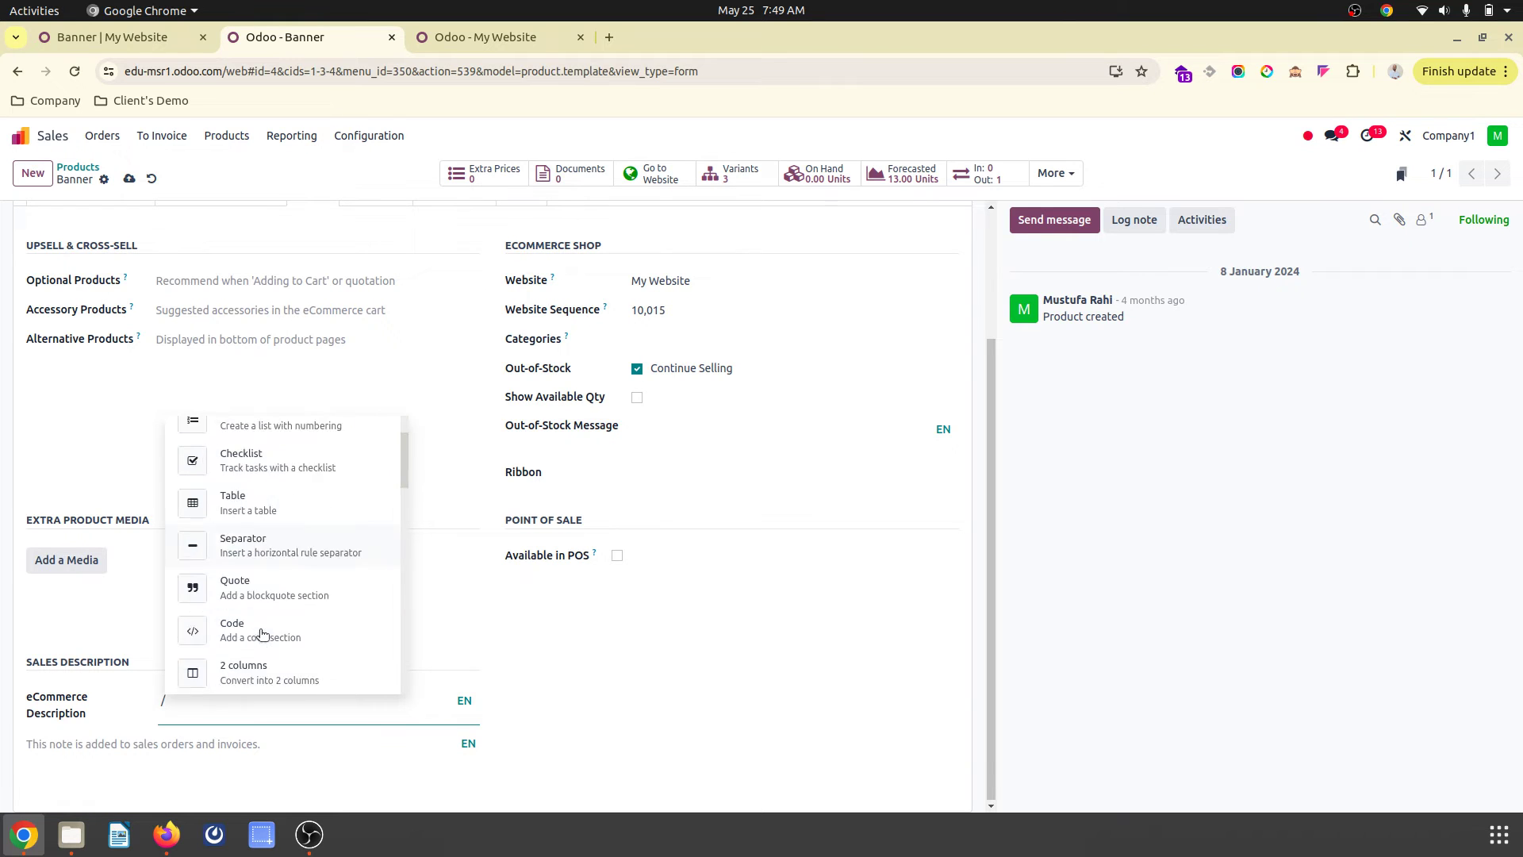
{"action": "scroll", "coordinate": [265, 621], "scroll_direction": "down", "scroll_amount": 1}
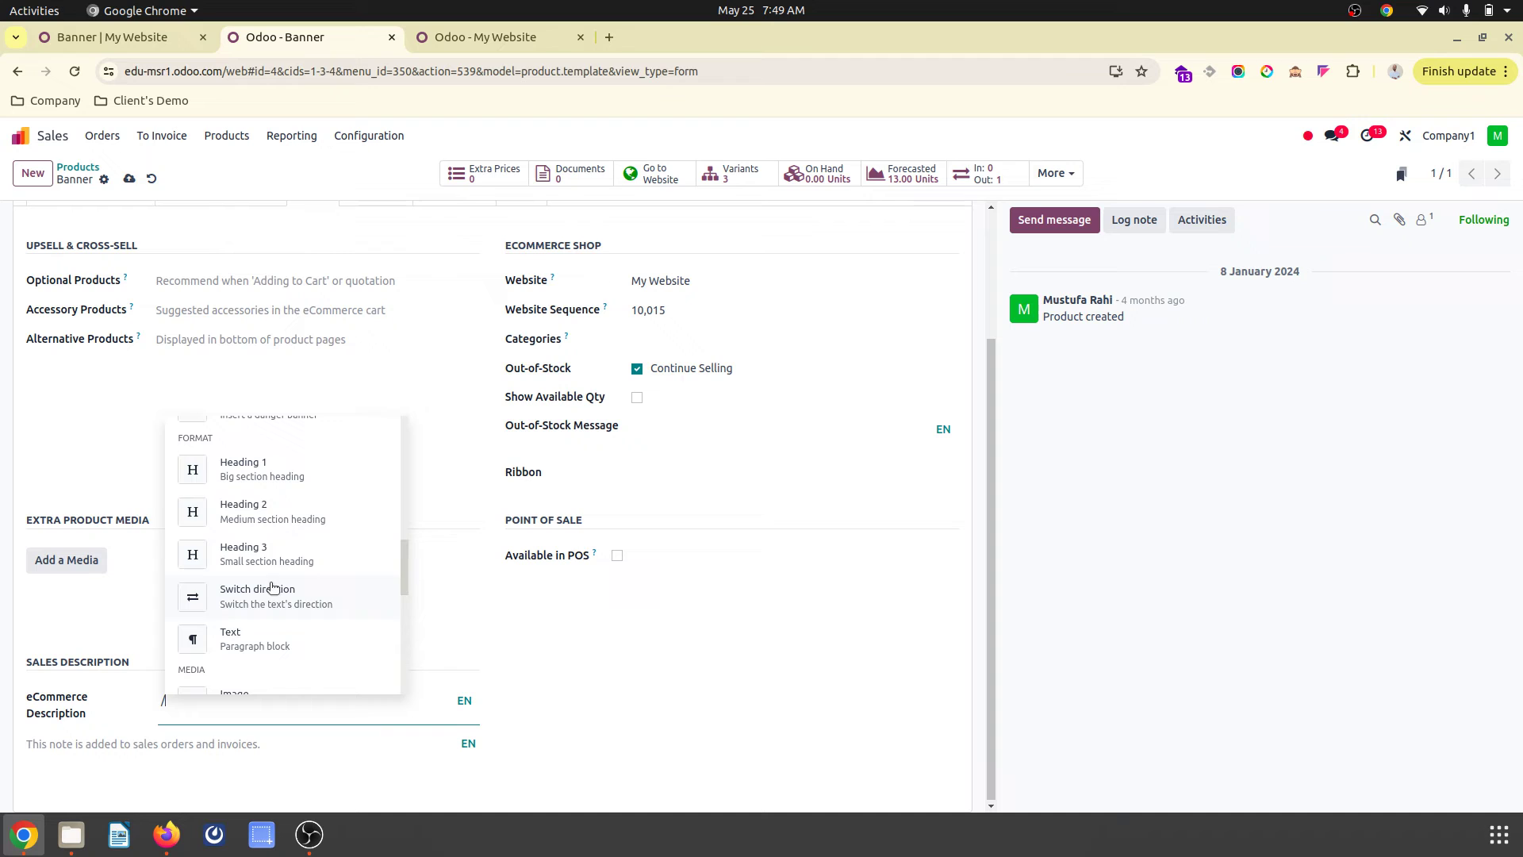
{"action": "left_click", "coordinate": [275, 516]}
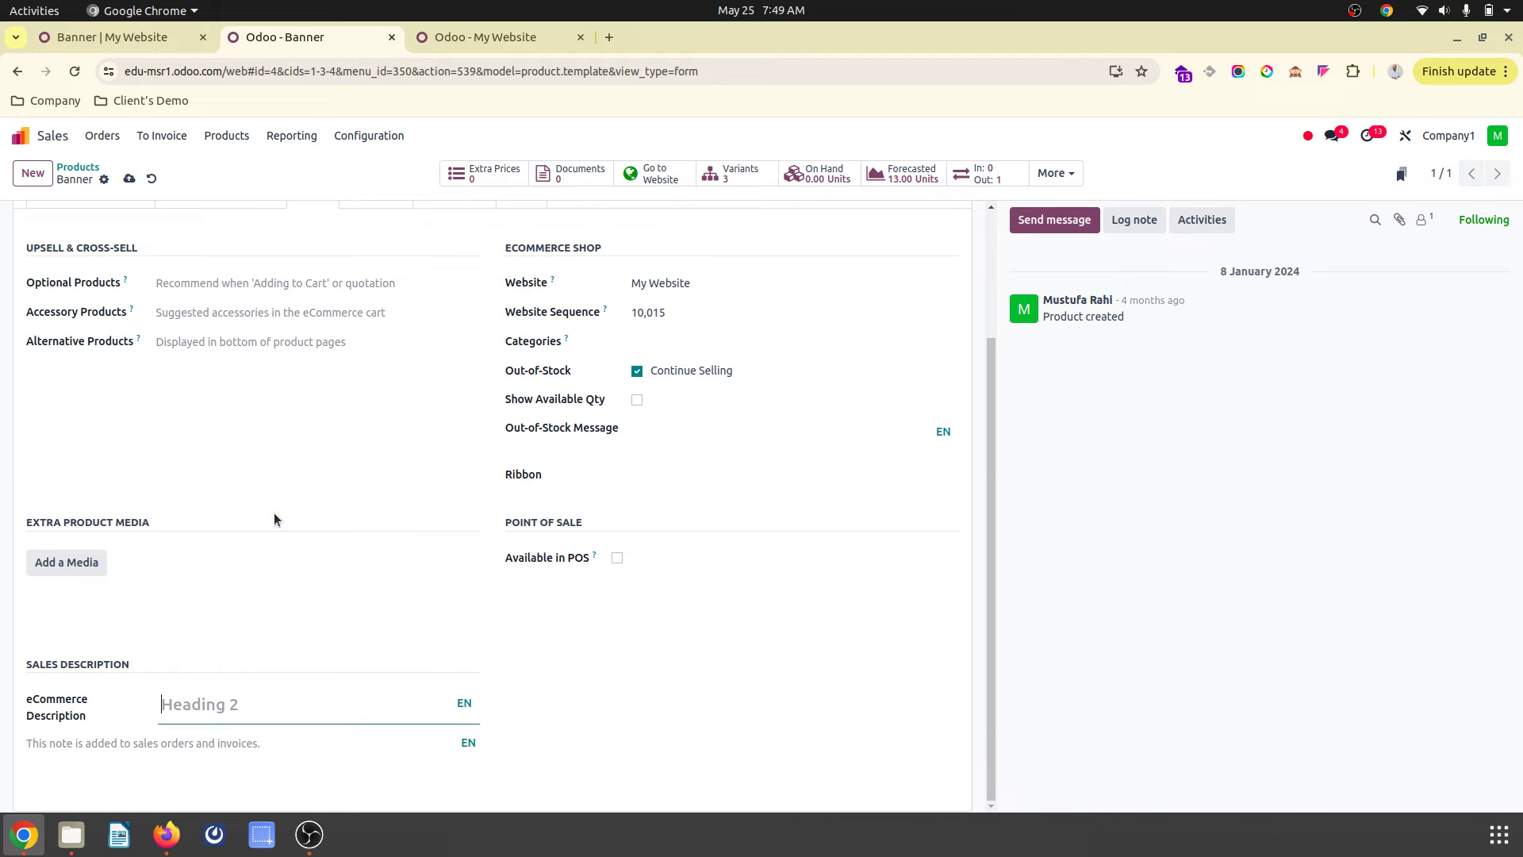
{"action": "type", "text": "This is extra infomr"}
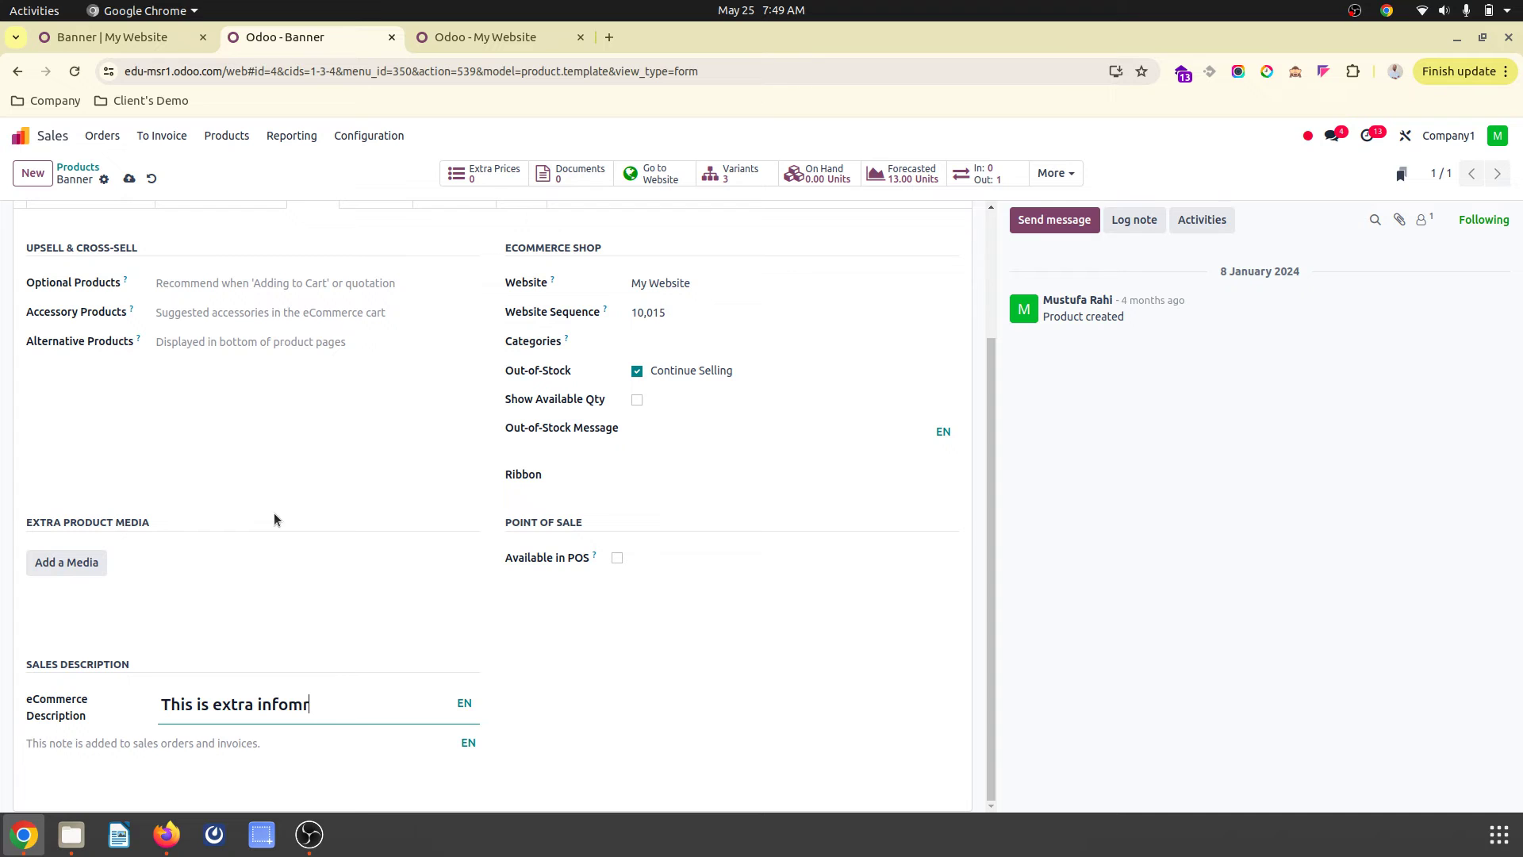
{"action": "key", "text": "BackSpace"}
{"action": "key", "text": "BackSpace"}
{"action": "type", "text": "rmation"}
Save the product and reload the Banner shop page to see the new heading
{"action": "left_click", "coordinate": [130, 179]}
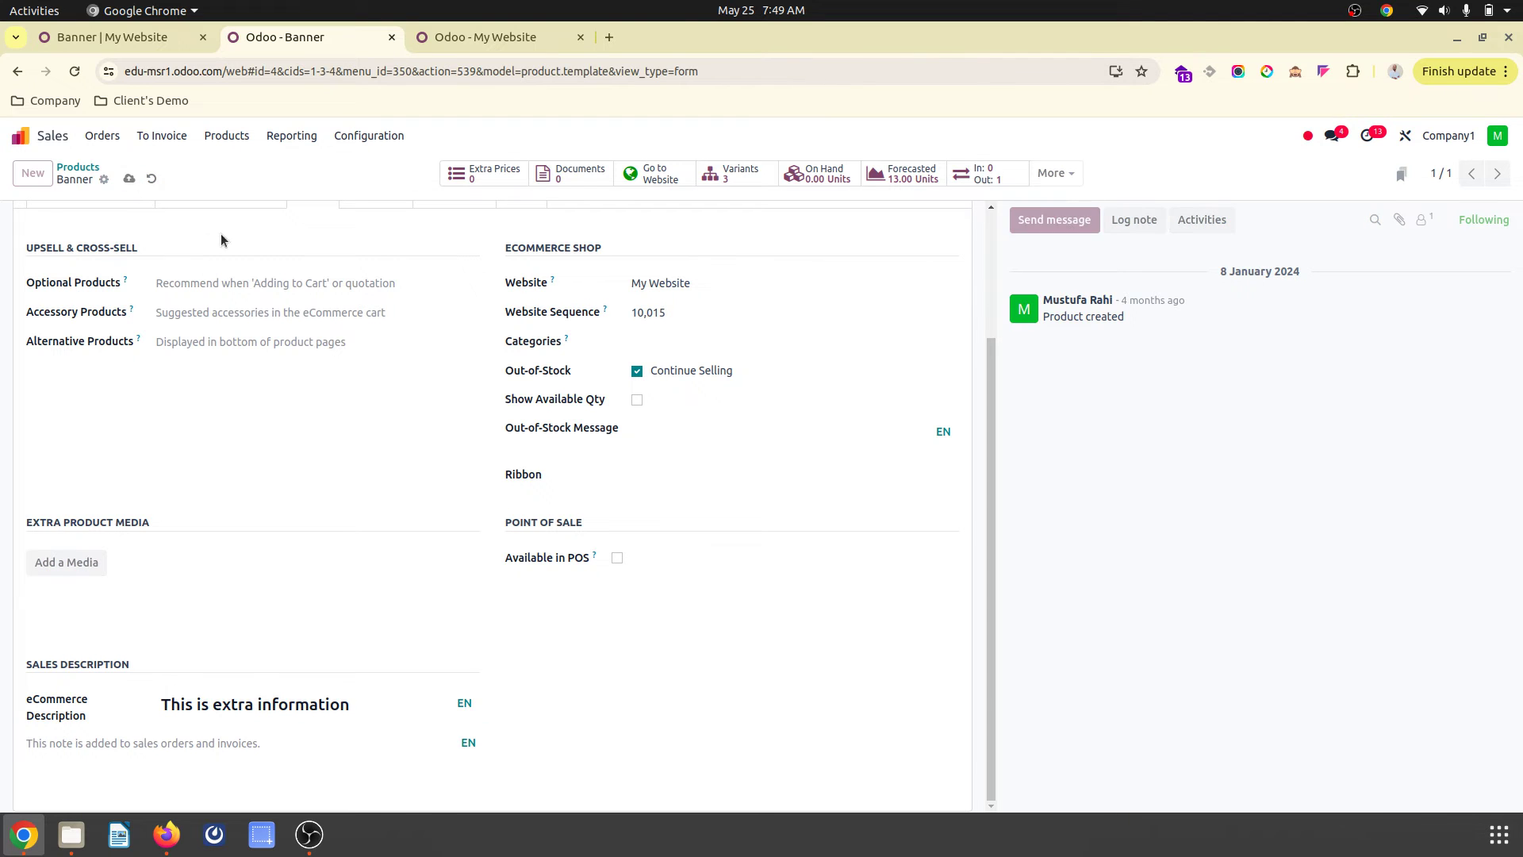
{"action": "left_click", "coordinate": [127, 33]}
{"action": "left_click", "coordinate": [73, 71]}
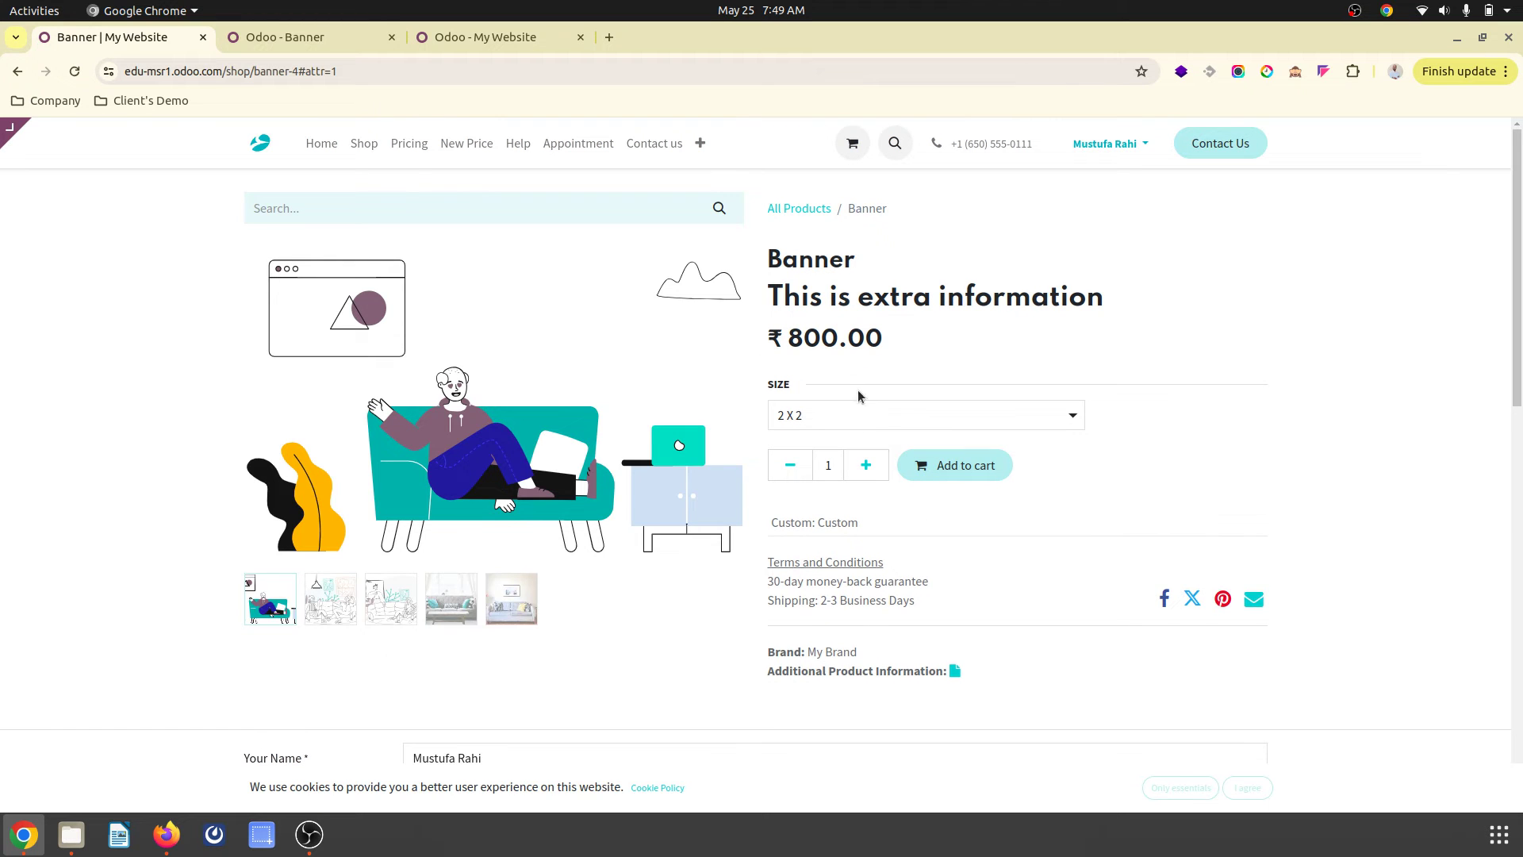
{"action": "left_click_drag", "start_coordinate": [770, 289], "coordinate": [1104, 296]}
Switch the 'This is extra information' heading on the product form to the Quote style
{"action": "left_click", "coordinate": [281, 37]}
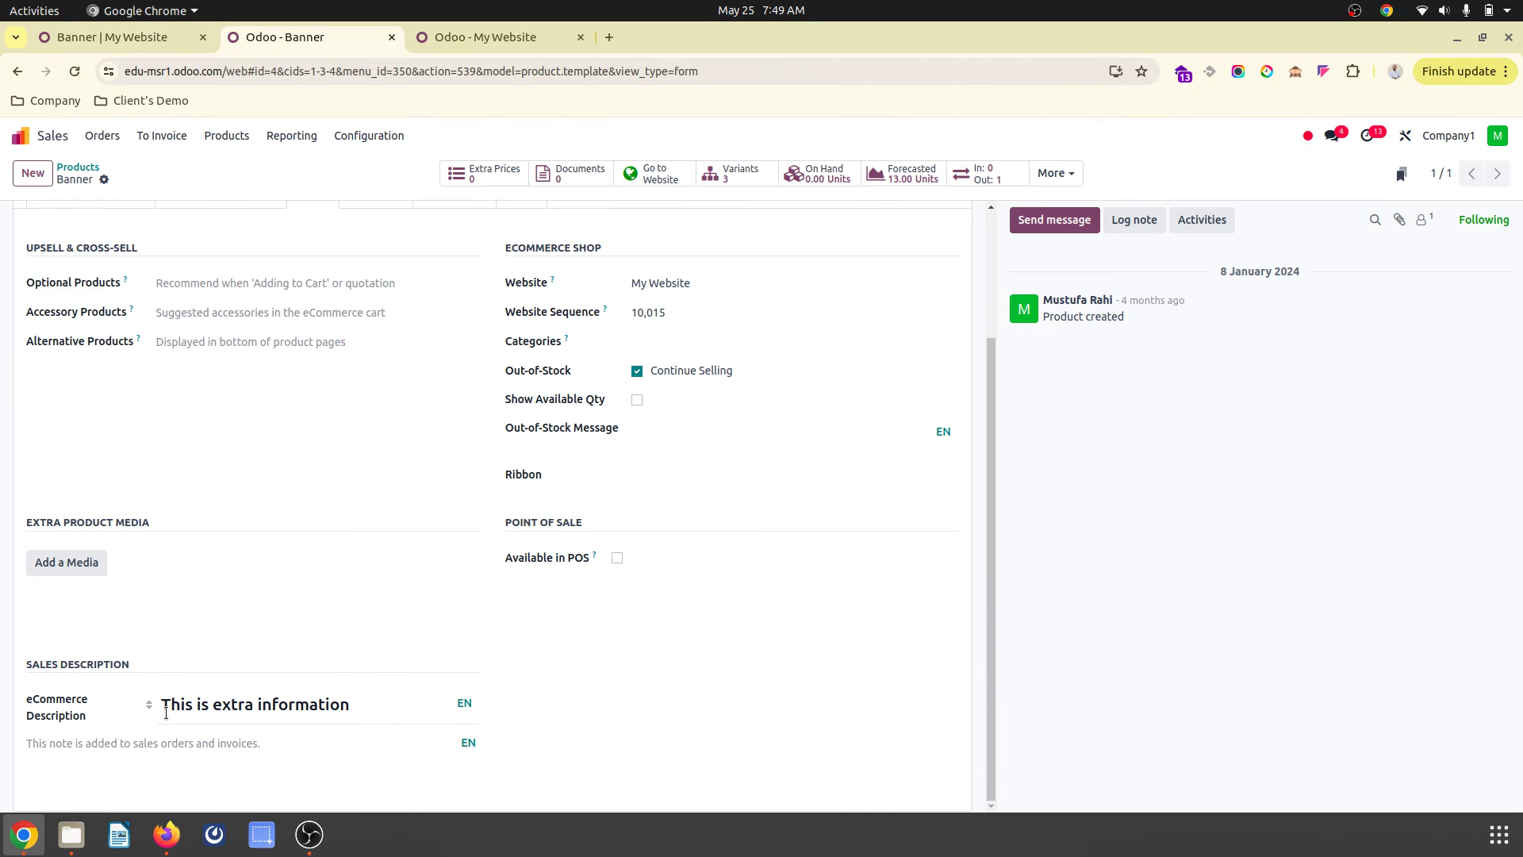
{"action": "triple_click", "coordinate": [191, 707]}
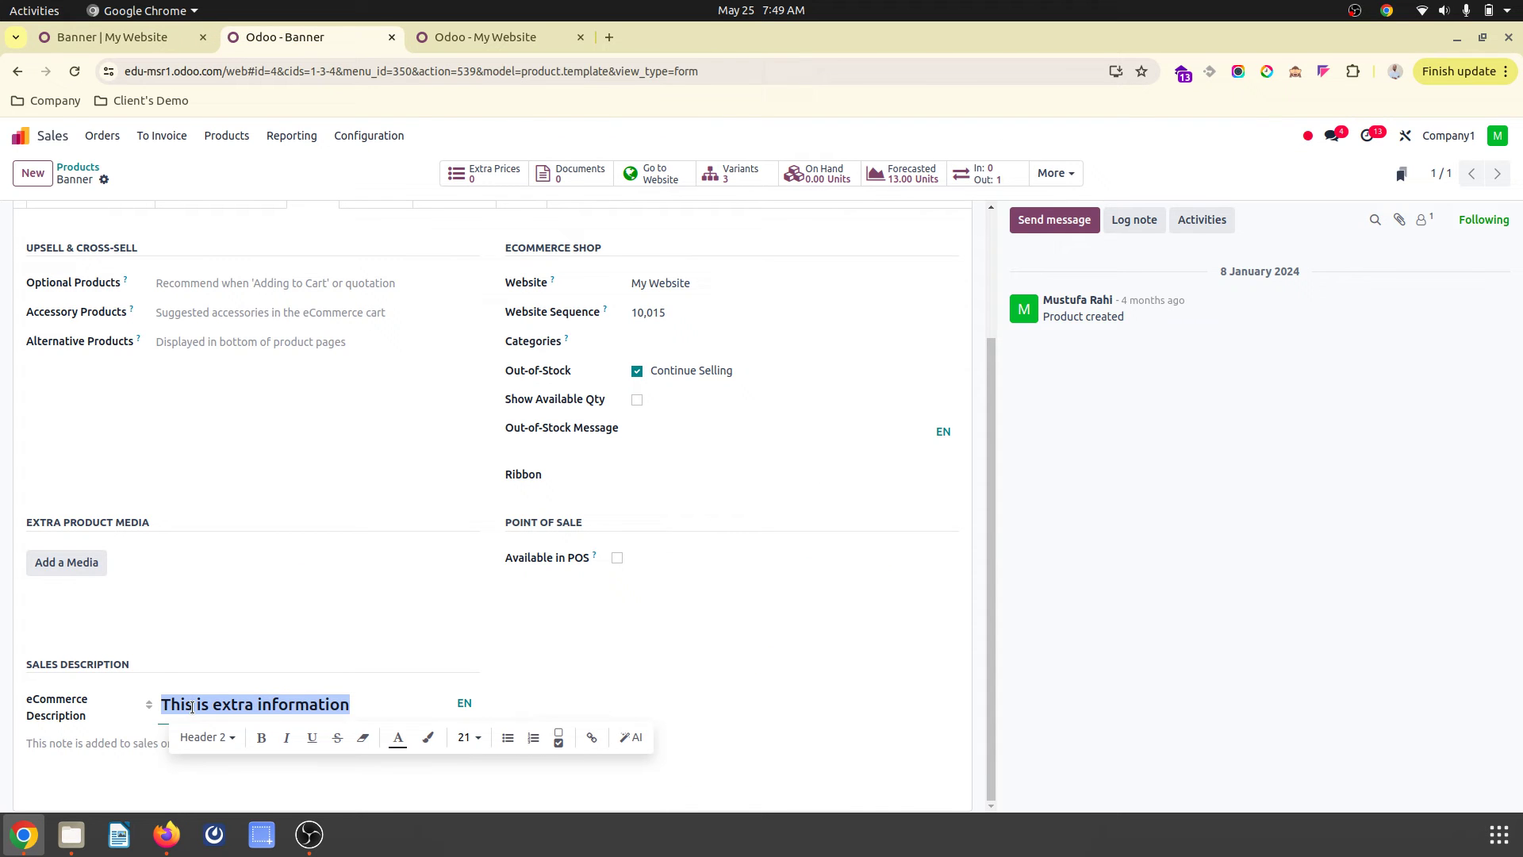
{"action": "left_click", "coordinate": [207, 737]}
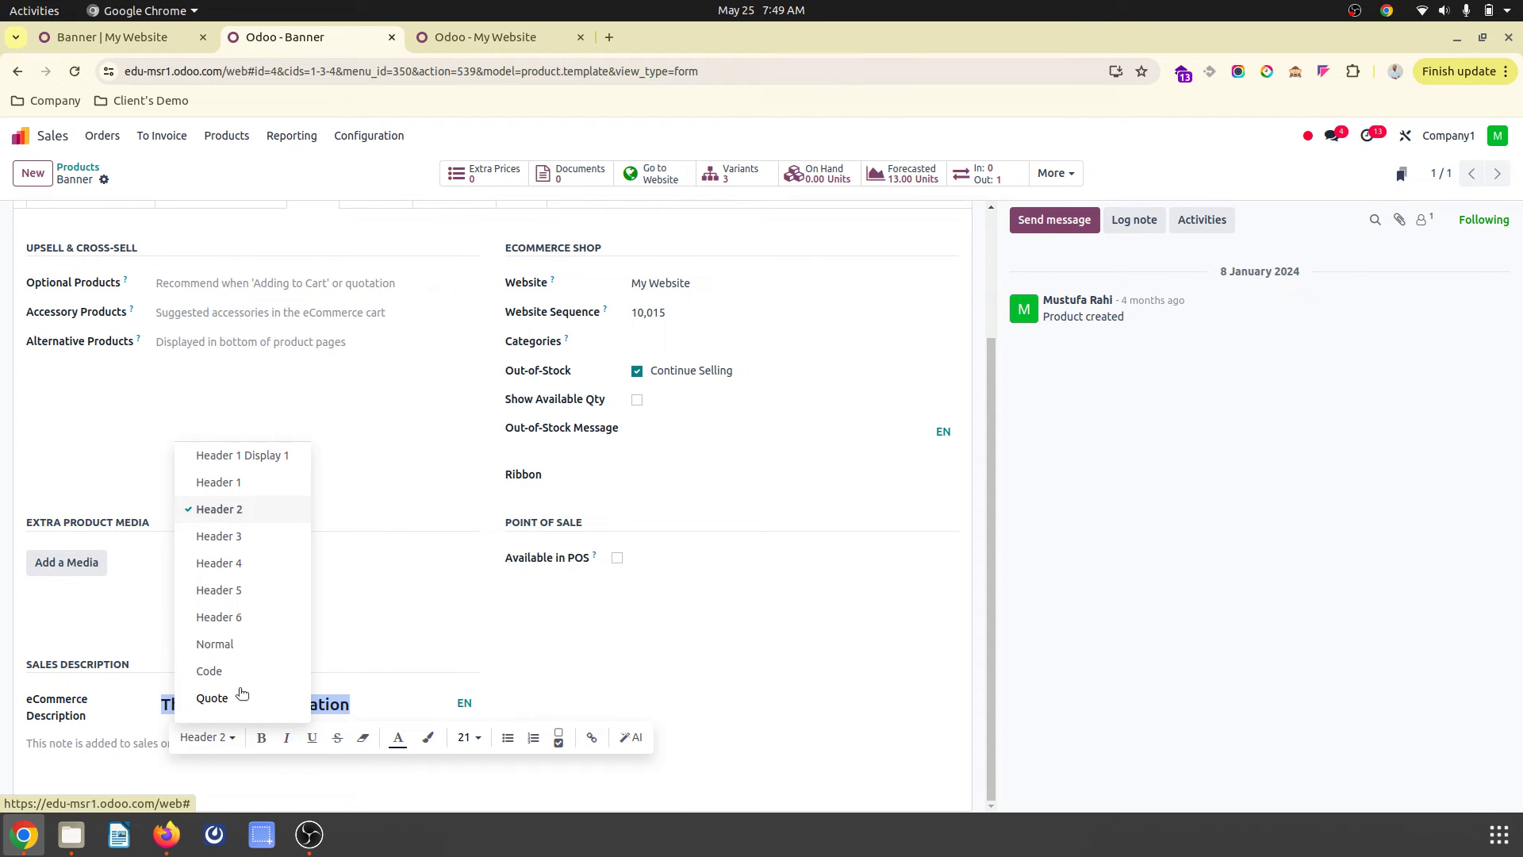
{"action": "left_click", "coordinate": [235, 696]}
Save the product, check the italic quote on the reloaded shop page, and return to the form
{"action": "left_click", "coordinate": [130, 181]}
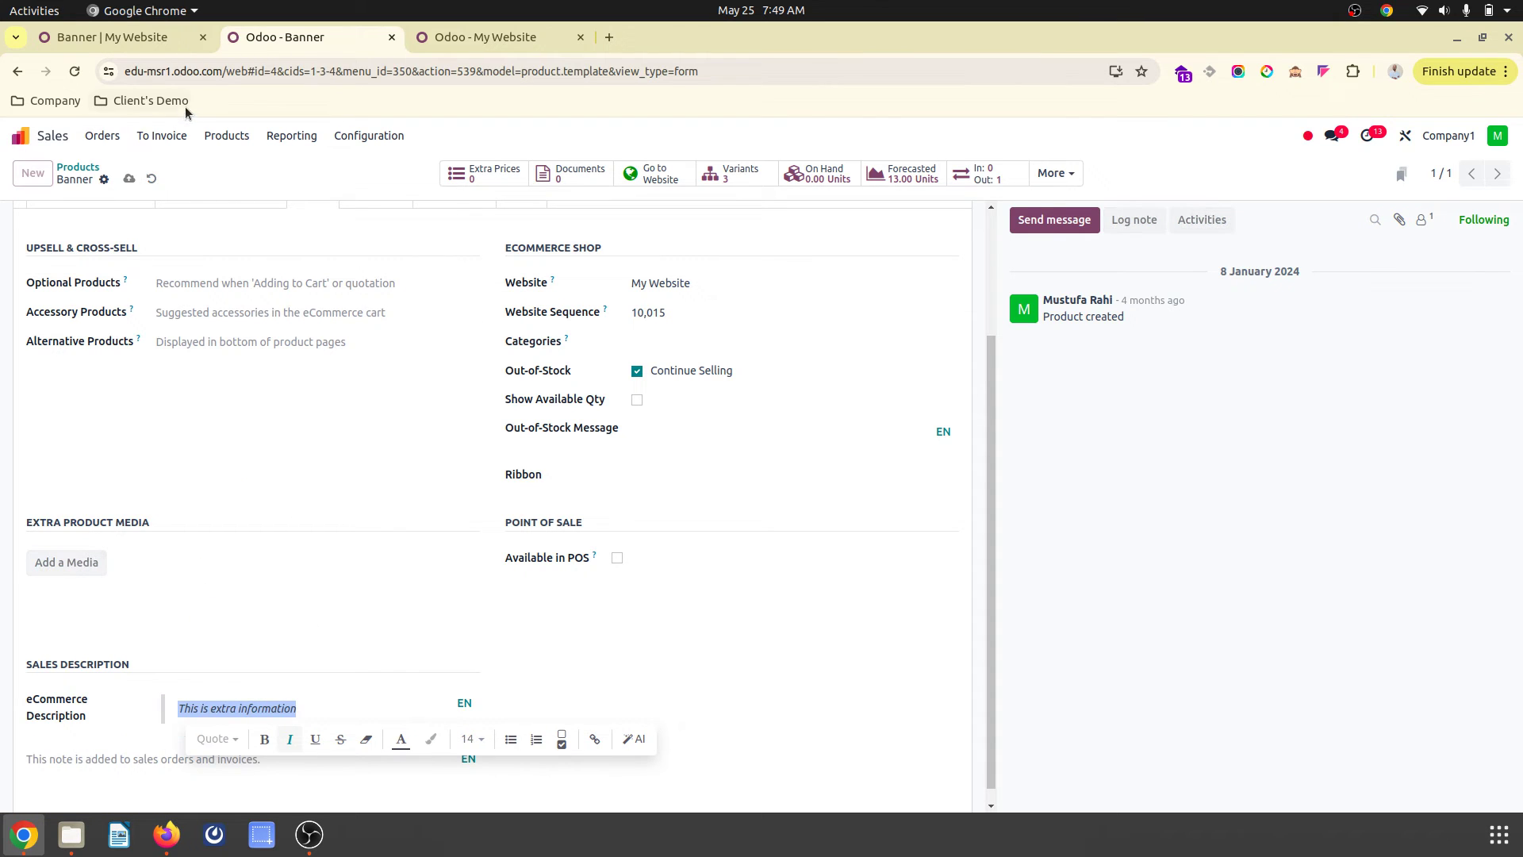
{"action": "left_click", "coordinate": [146, 38]}
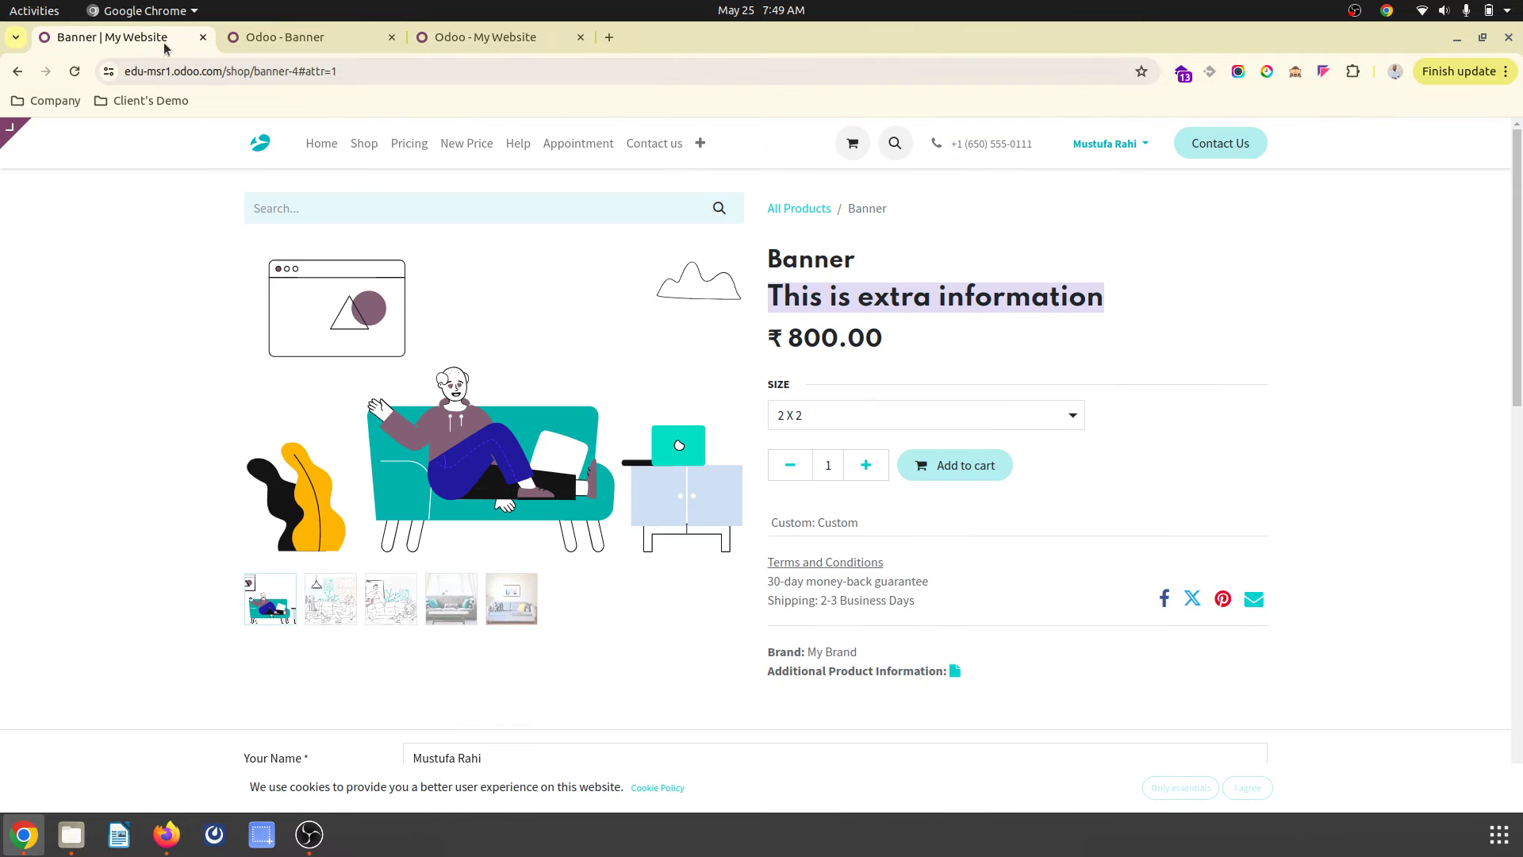
{"action": "left_click", "coordinate": [74, 72]}
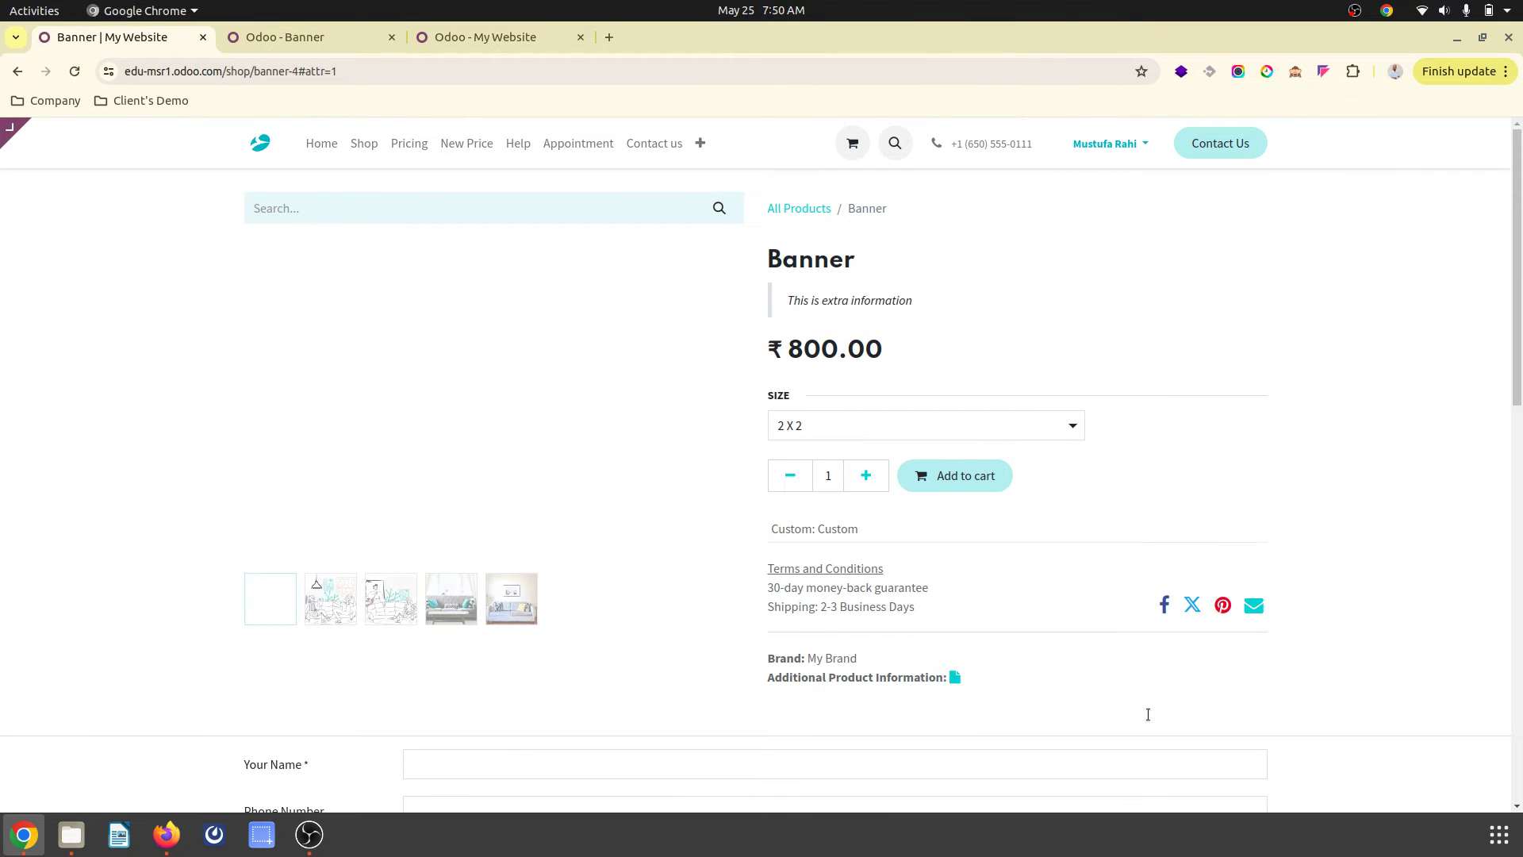
{"action": "triple_click", "coordinate": [829, 305]}
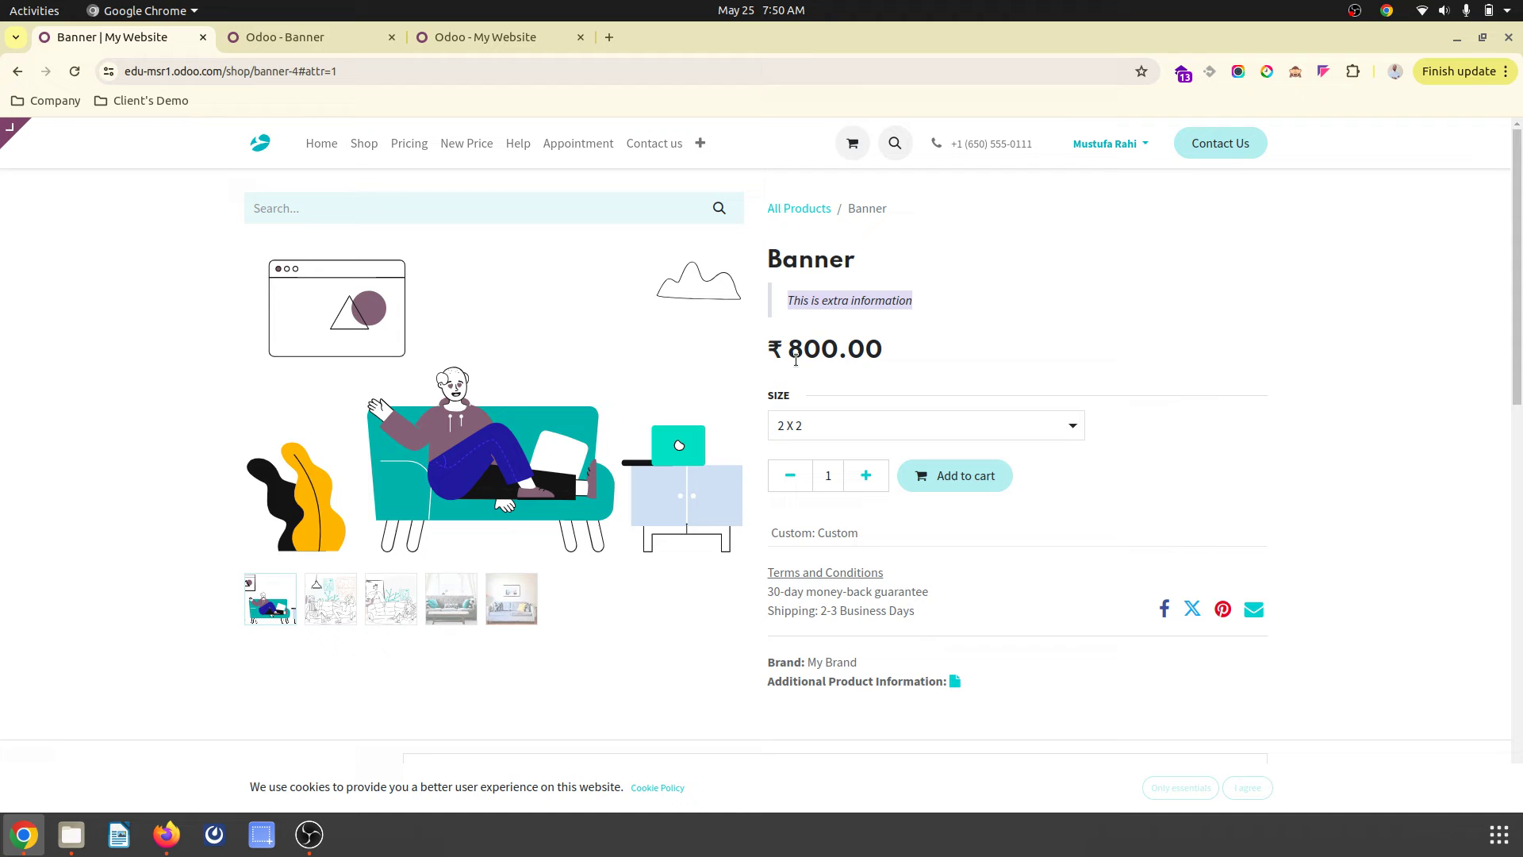
{"action": "left_click", "coordinate": [292, 35]}
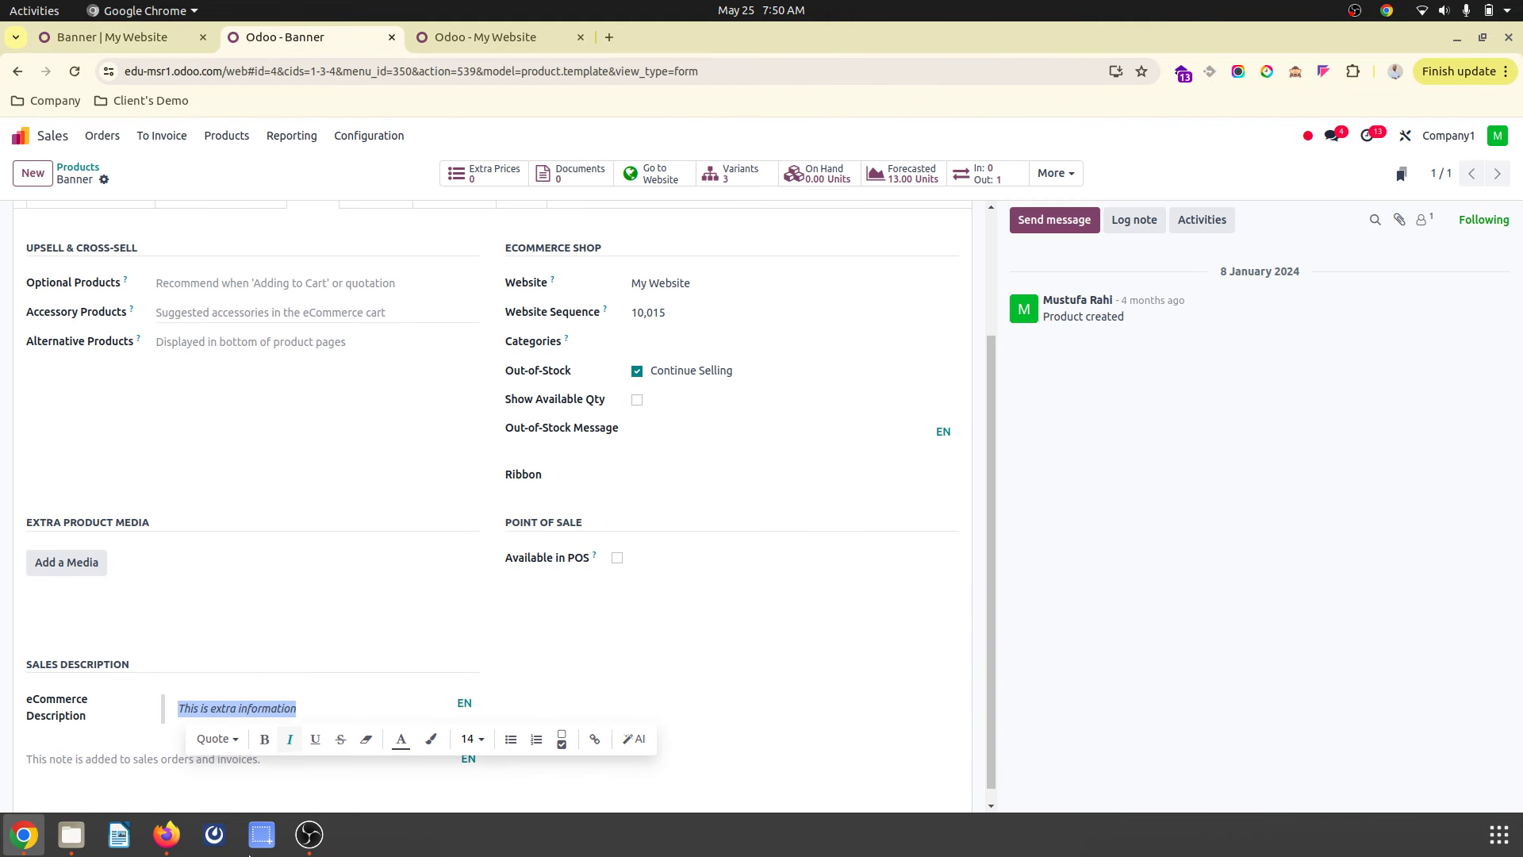
{"action": "scroll", "coordinate": [233, 642], "scroll_direction": "down", "scroll_amount": 1}
Enter 'Normal Sales Description' as the sales description and confirm it on the reloaded shop page
{"action": "left_click", "coordinate": [149, 748]}
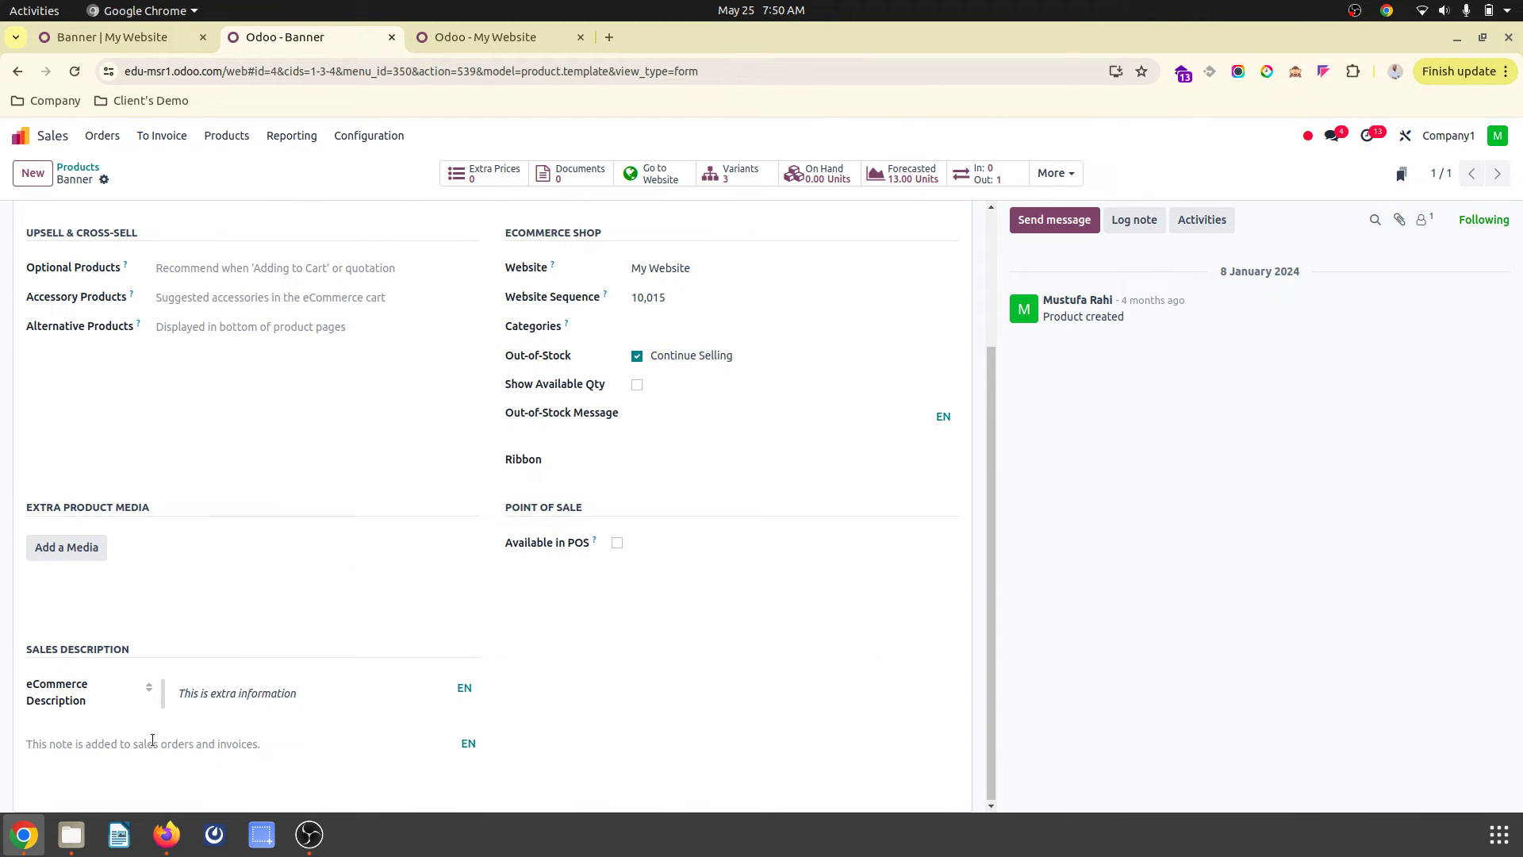
{"action": "type", "text": "Normal Sales Description"}
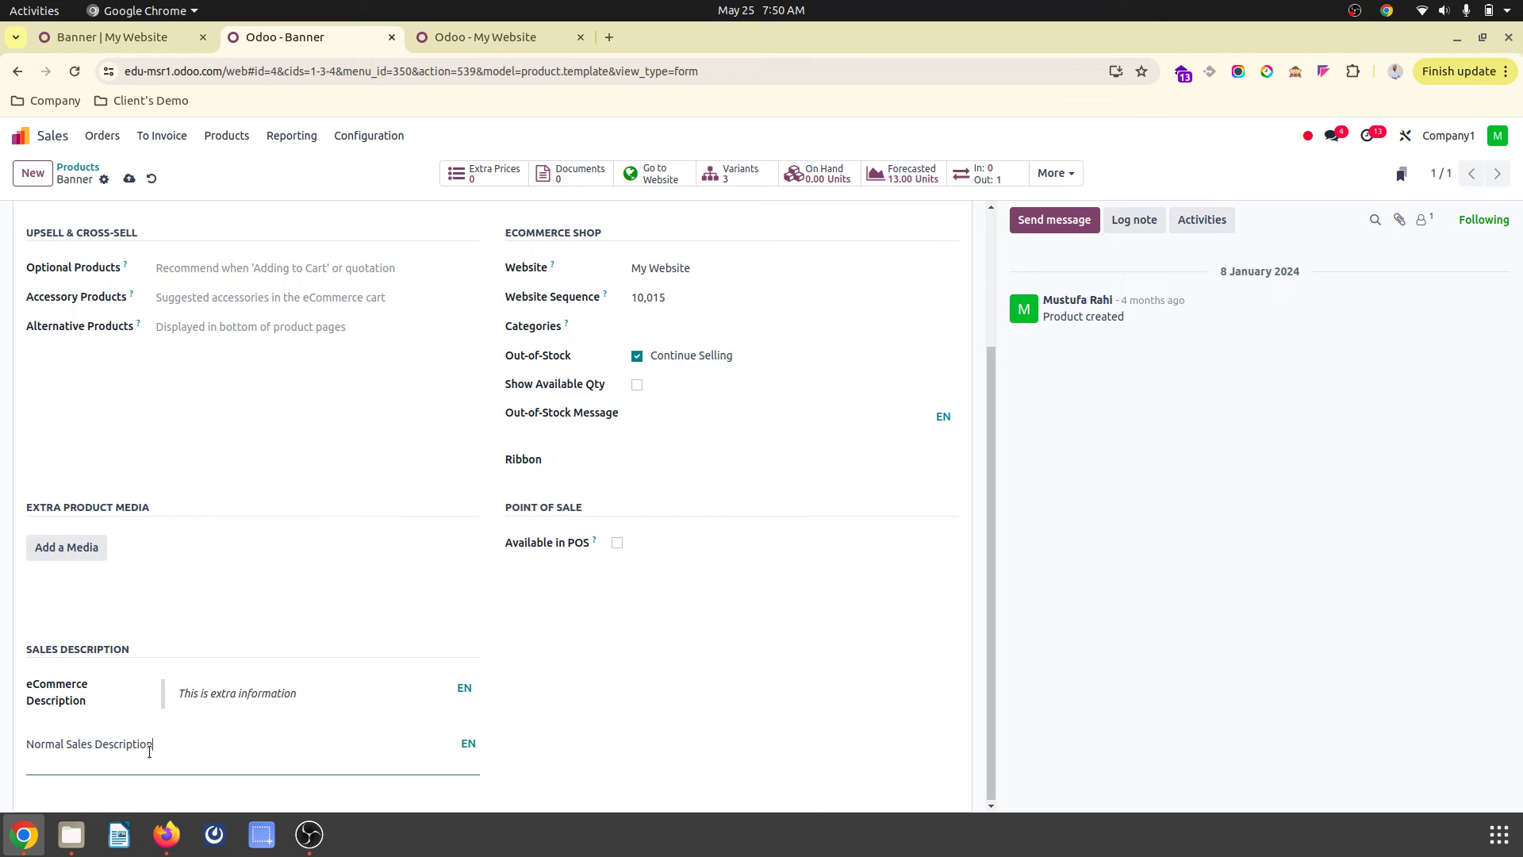
{"action": "left_click", "coordinate": [158, 36]}
{"action": "left_click", "coordinate": [77, 71]}
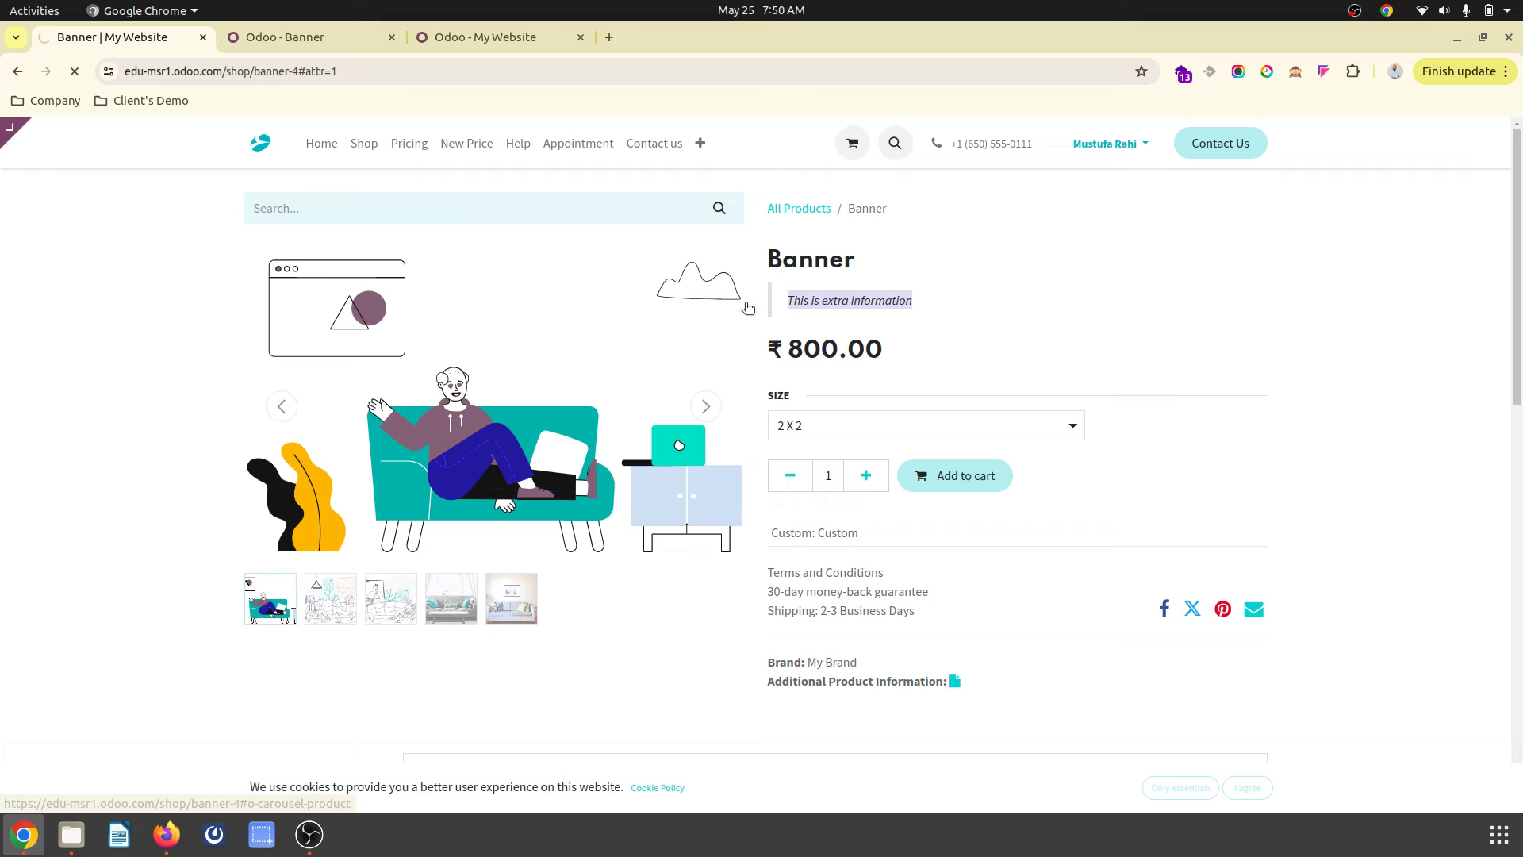
{"action": "triple_click", "coordinate": [781, 292]}
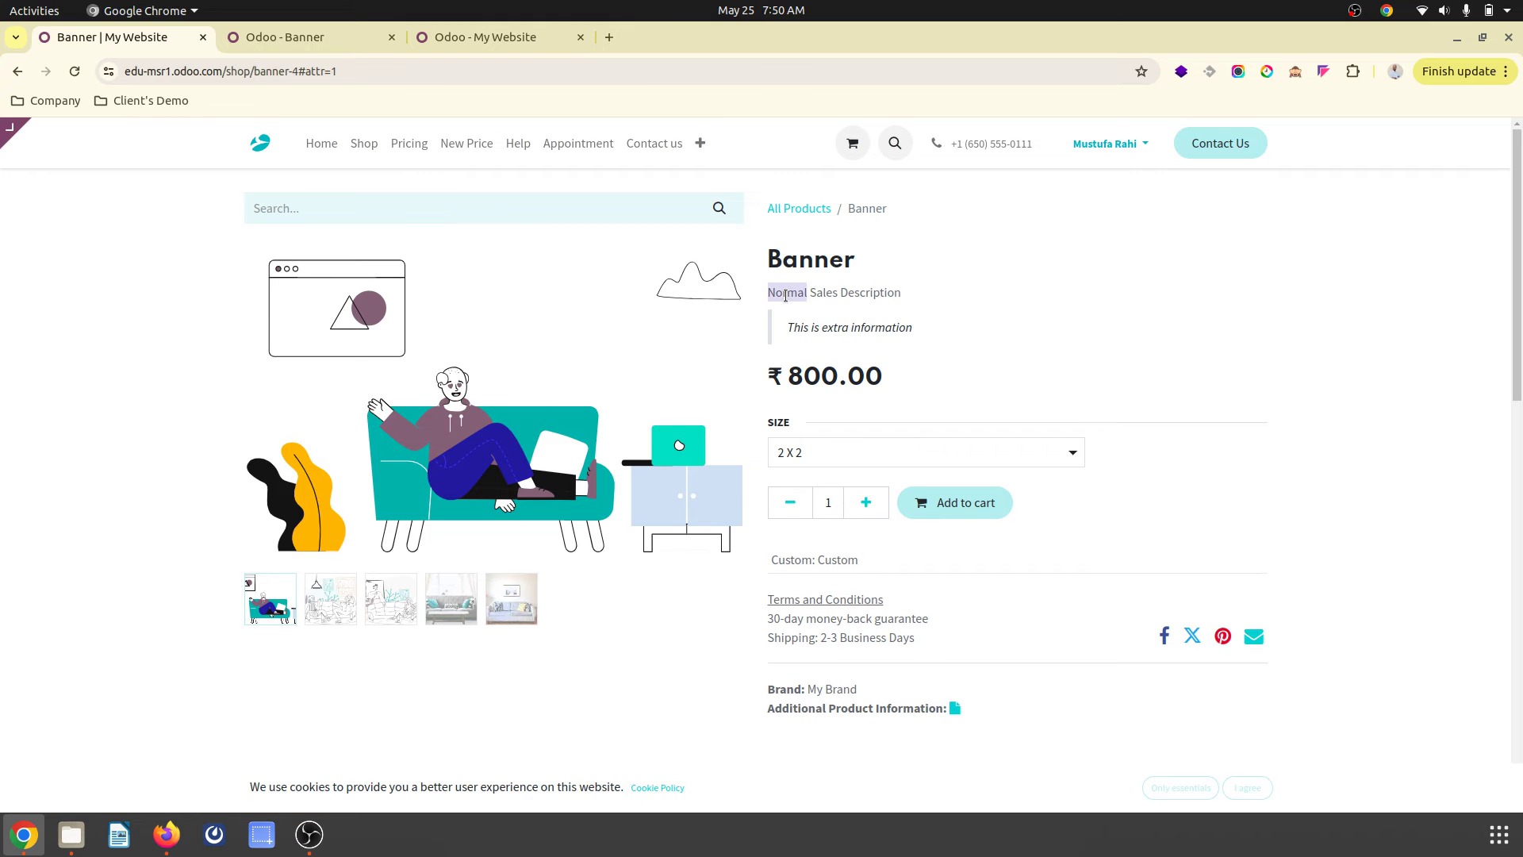
{"action": "triple_click", "coordinate": [815, 326]}
{"action": "left_click", "coordinate": [853, 350]}
{"action": "scroll", "coordinate": [646, 469], "scroll_direction": "down", "scroll_amount": 9}
{"action": "scroll", "coordinate": [646, 469], "scroll_direction": "up", "scroll_amount": 9}
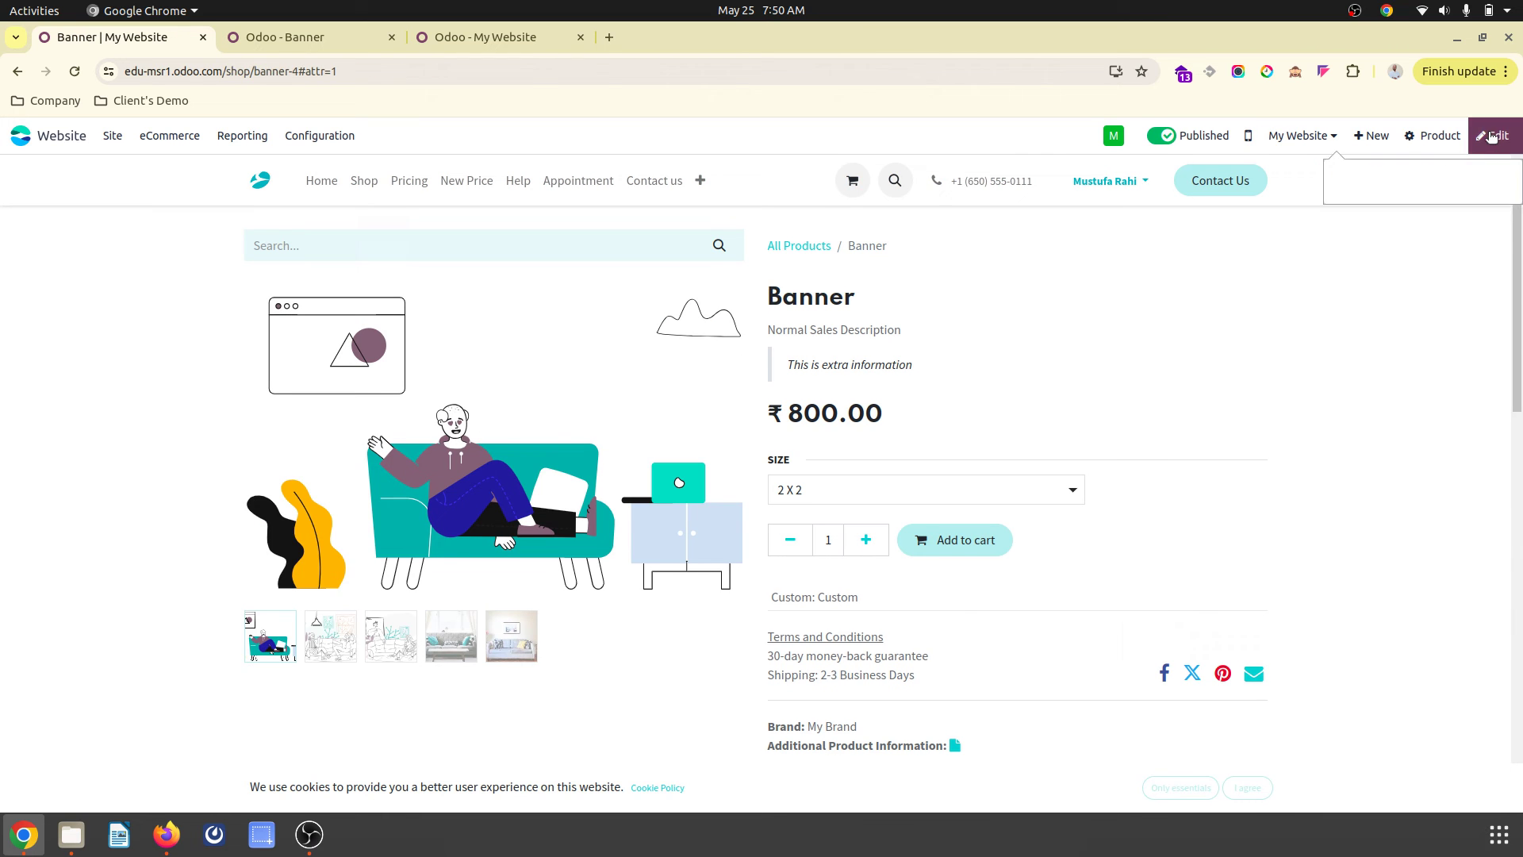
In the website builder, drop a Home/Profile/Contact Tabs block below the Banner product details
{"action": "left_click", "coordinate": [1491, 136]}
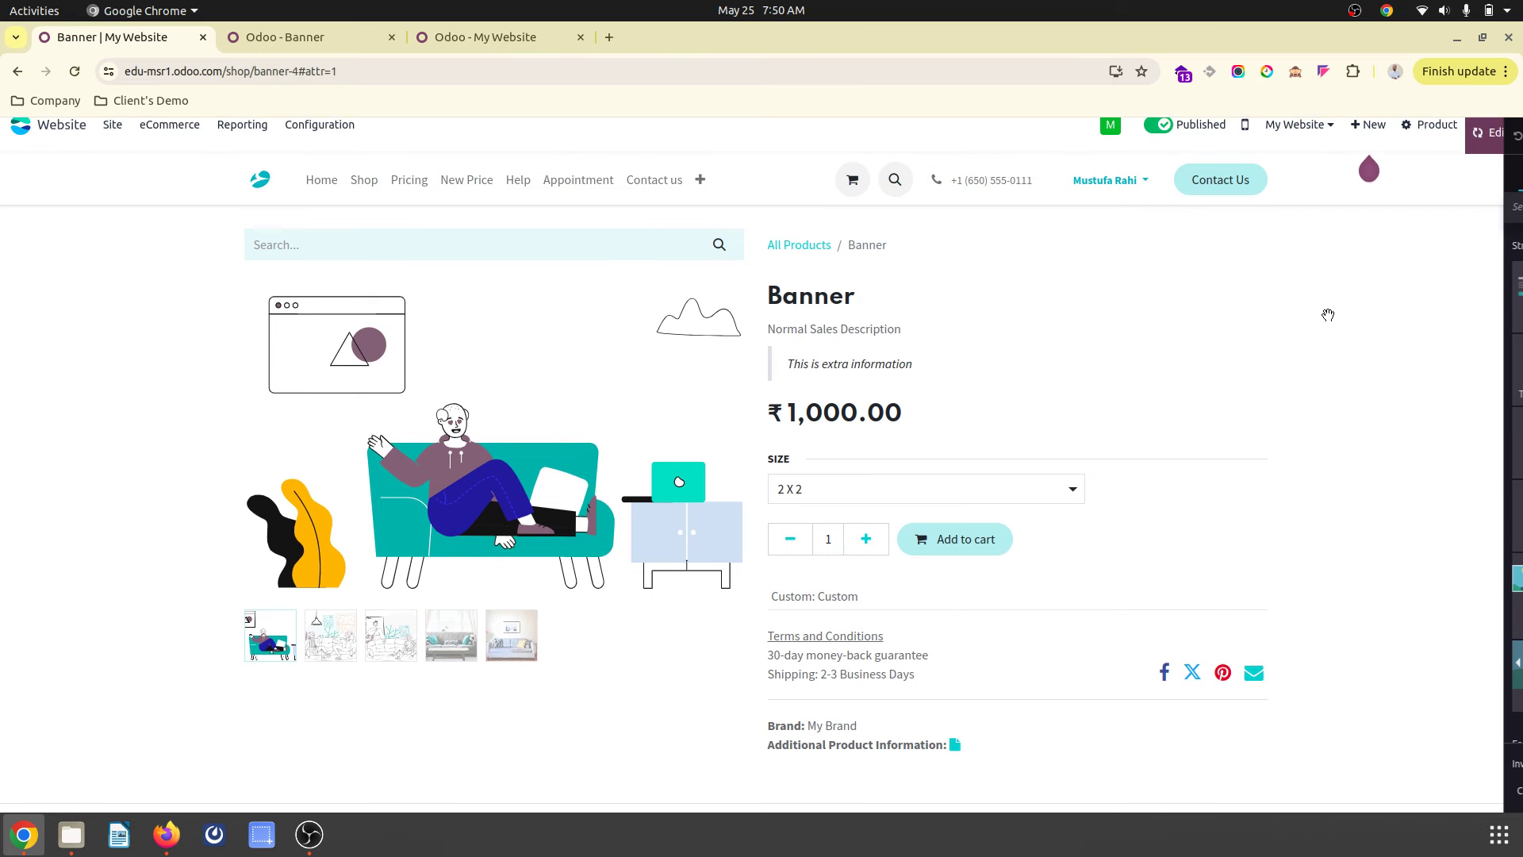
{"action": "scroll", "coordinate": [1352, 365], "scroll_direction": "down", "scroll_amount": 2}
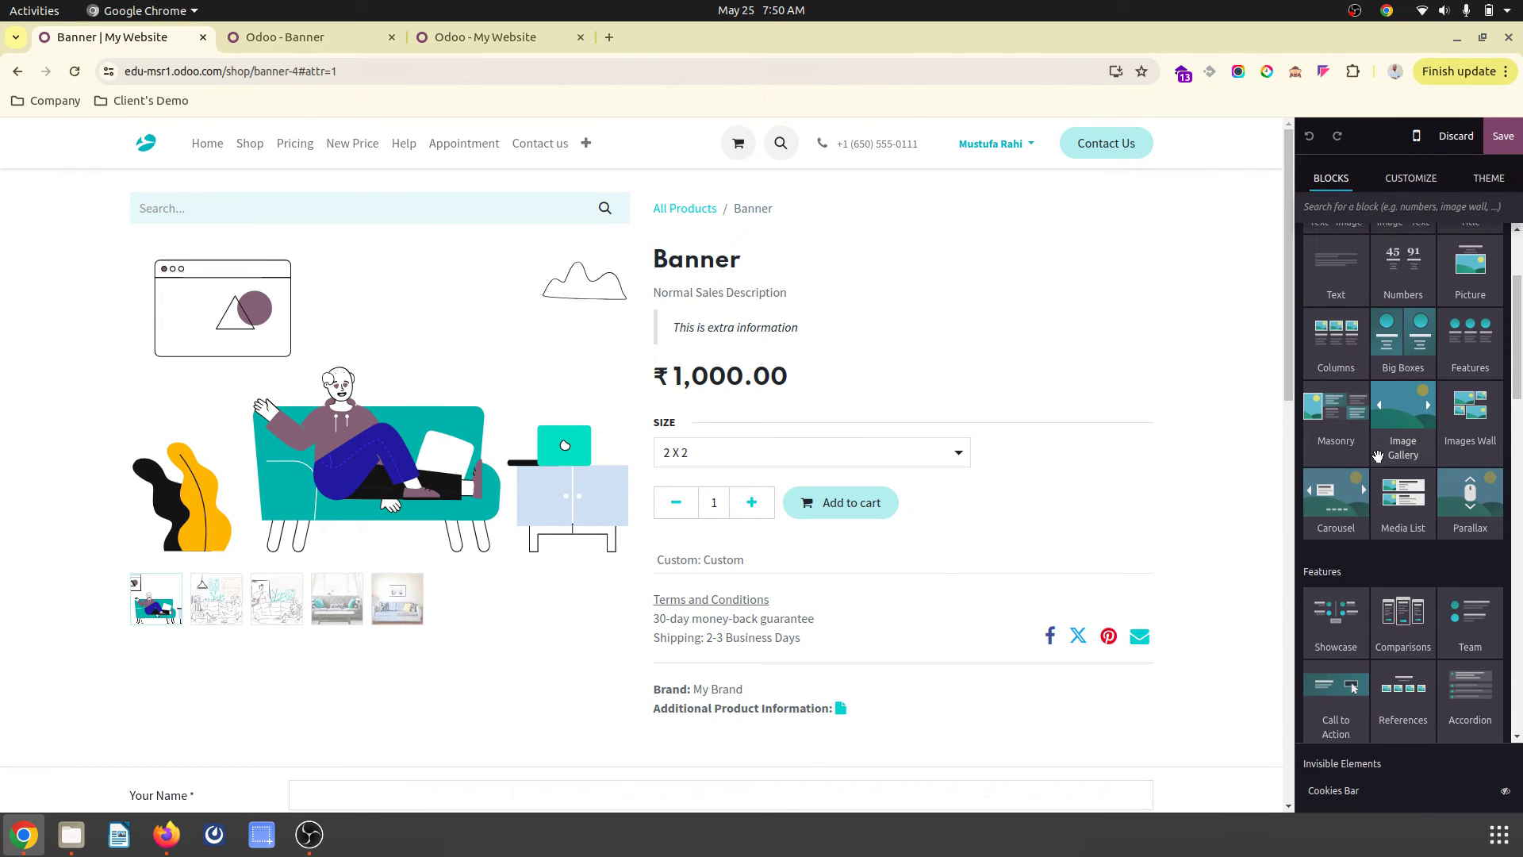
{"action": "scroll", "coordinate": [1428, 466], "scroll_direction": "down", "scroll_amount": 4}
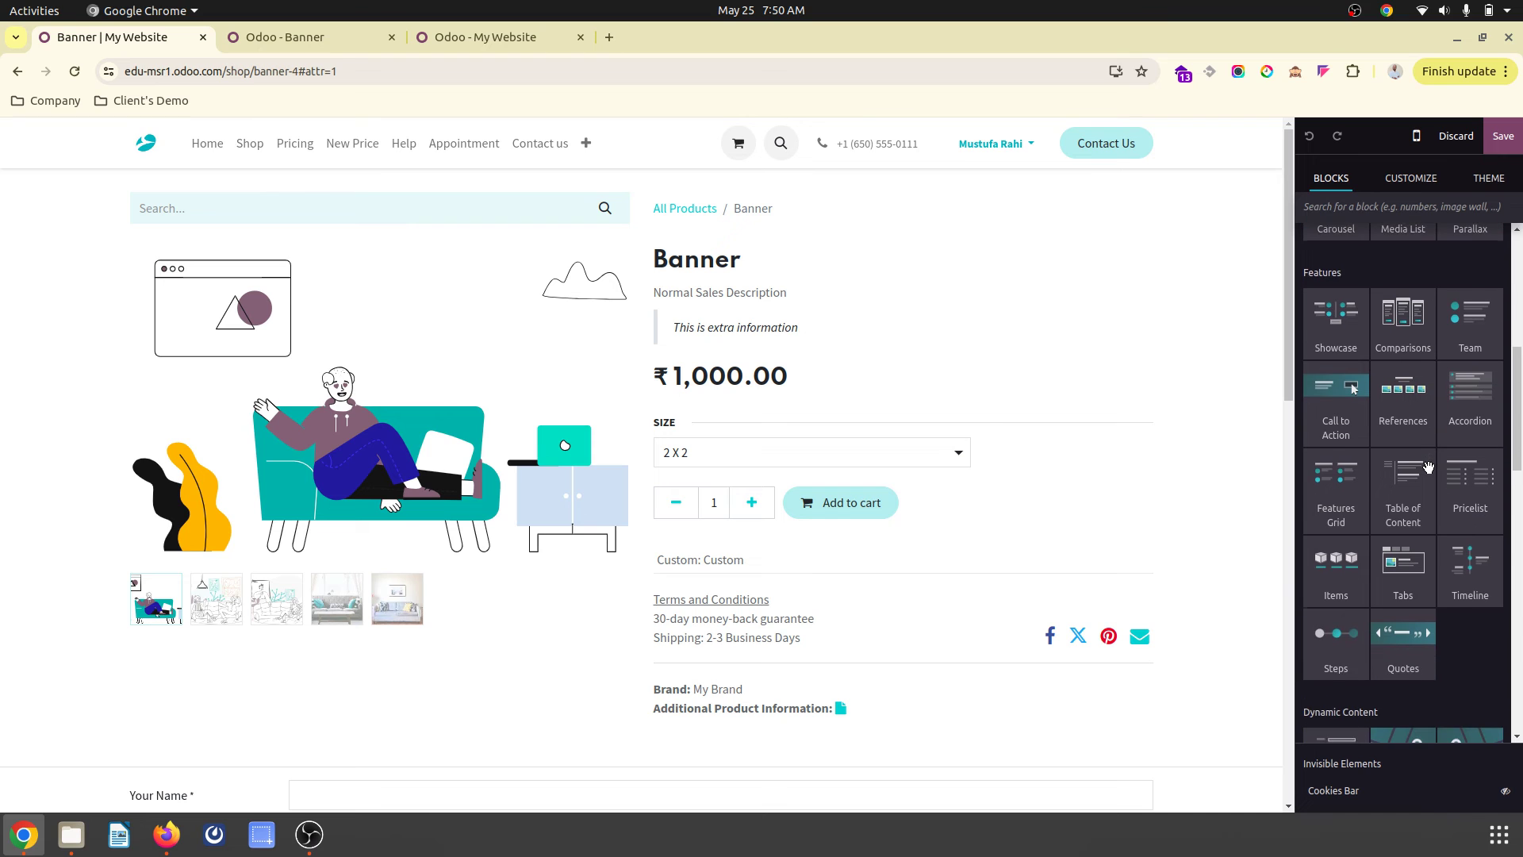
{"action": "scroll", "coordinate": [1428, 466], "scroll_direction": "down", "scroll_amount": 3}
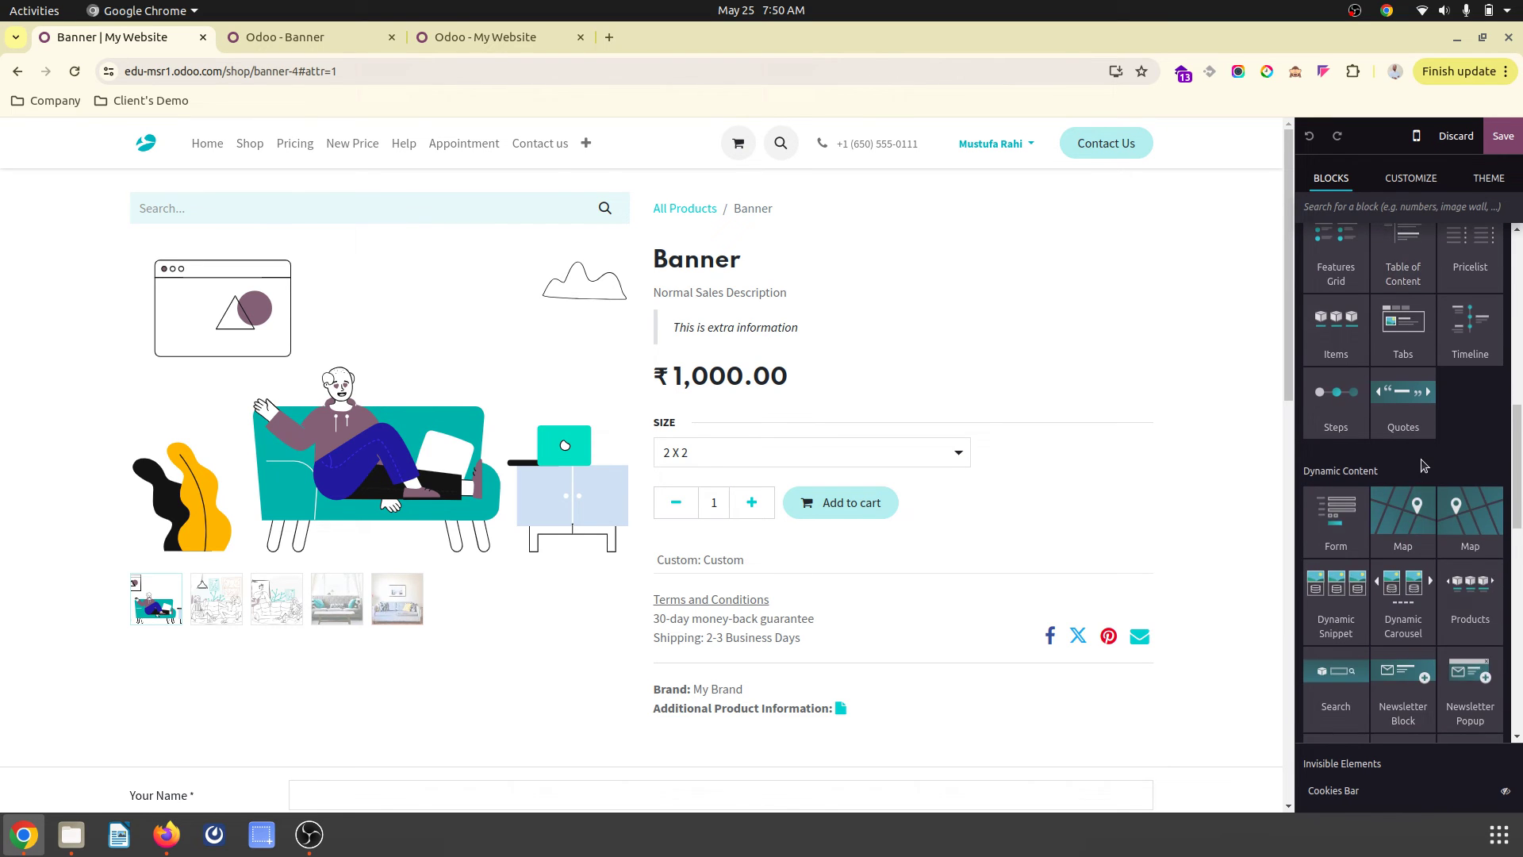
{"action": "scroll", "coordinate": [1424, 465], "scroll_direction": "down", "scroll_amount": 1}
{"action": "left_click_drag", "start_coordinate": [1403, 253], "coordinate": [996, 429]}
{"action": "scroll", "coordinate": [1001, 421], "scroll_direction": "down", "scroll_amount": 7}
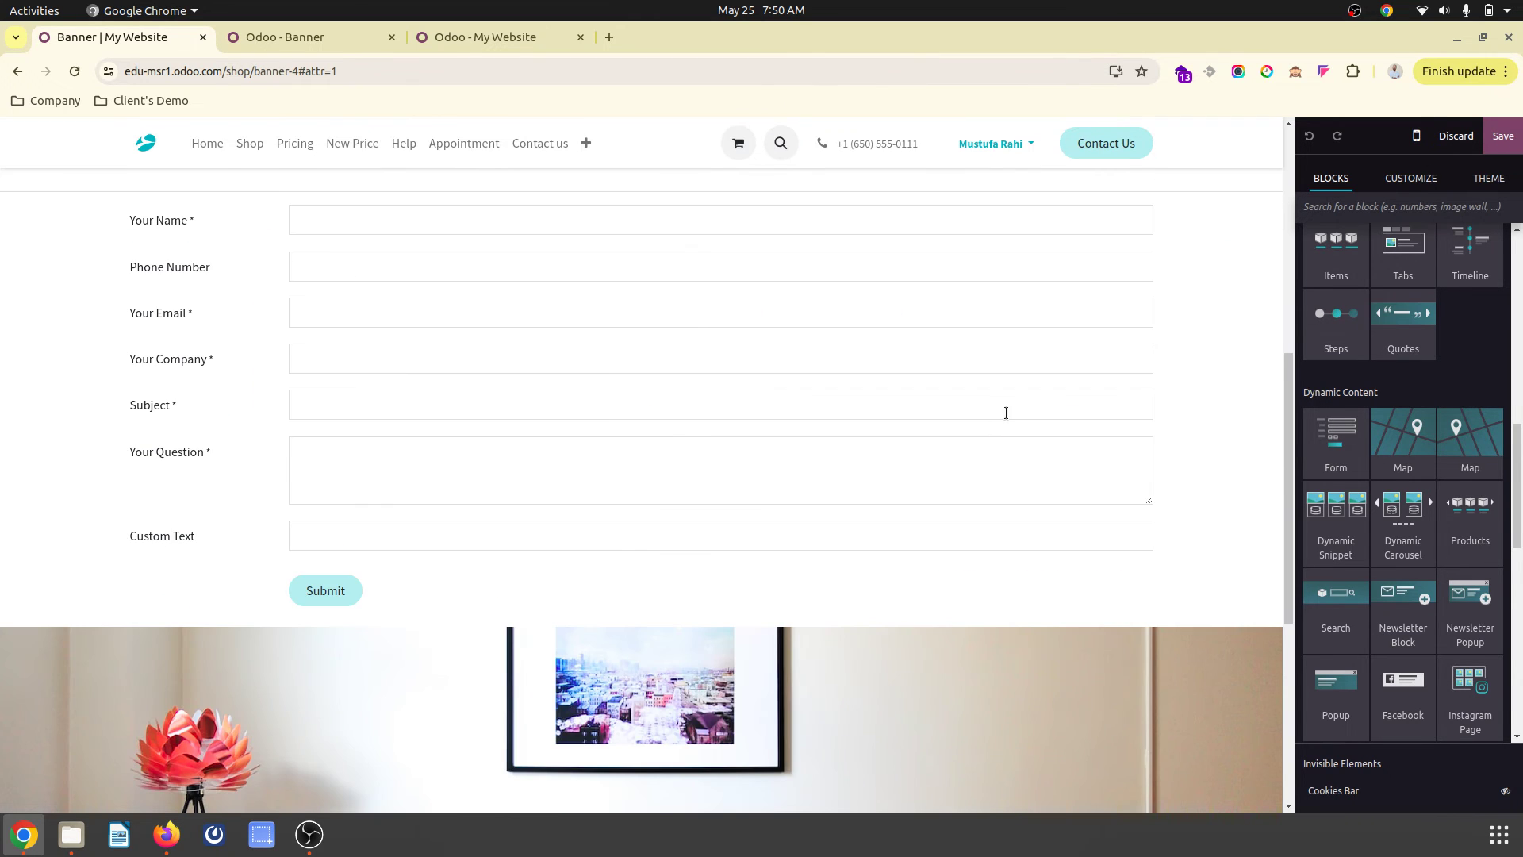
{"action": "scroll", "coordinate": [1006, 413], "scroll_direction": "up", "scroll_amount": 2}
{"action": "left_click", "coordinate": [972, 362]}
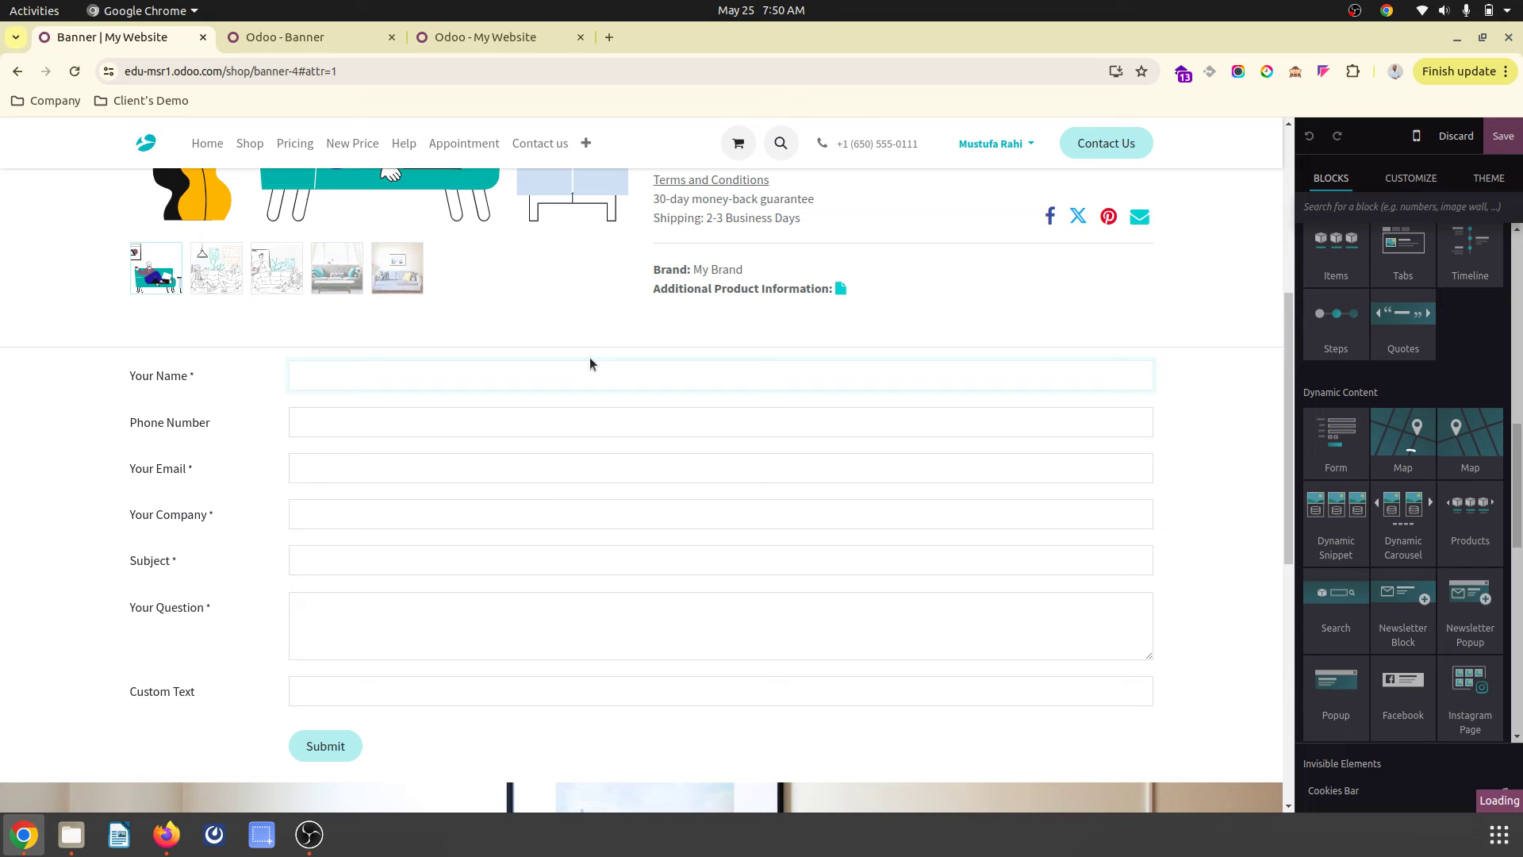
{"action": "left_click", "coordinate": [687, 623]}
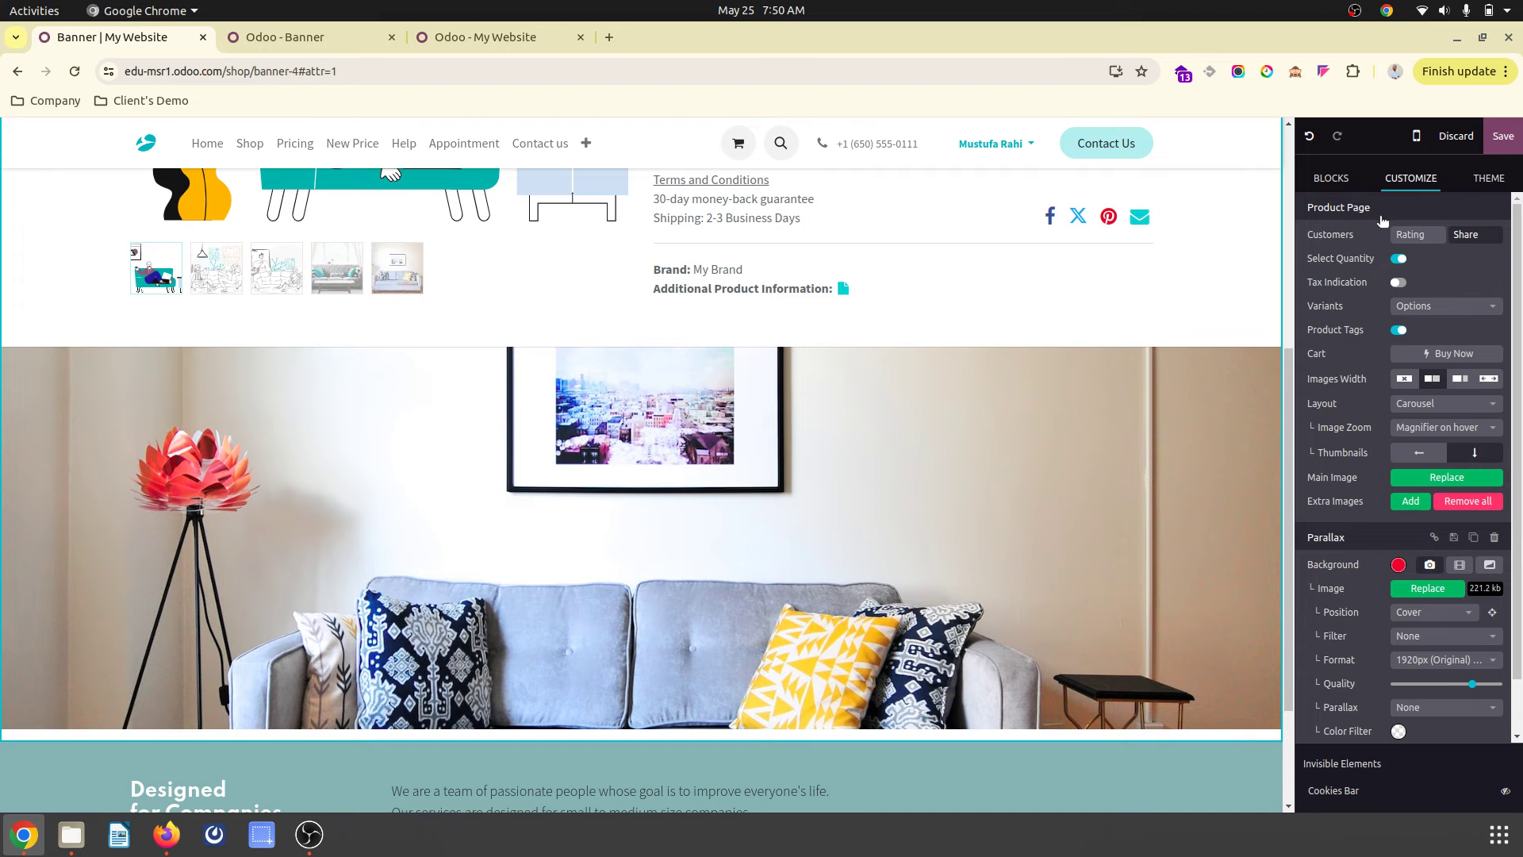
{"action": "left_click", "coordinate": [1346, 179]}
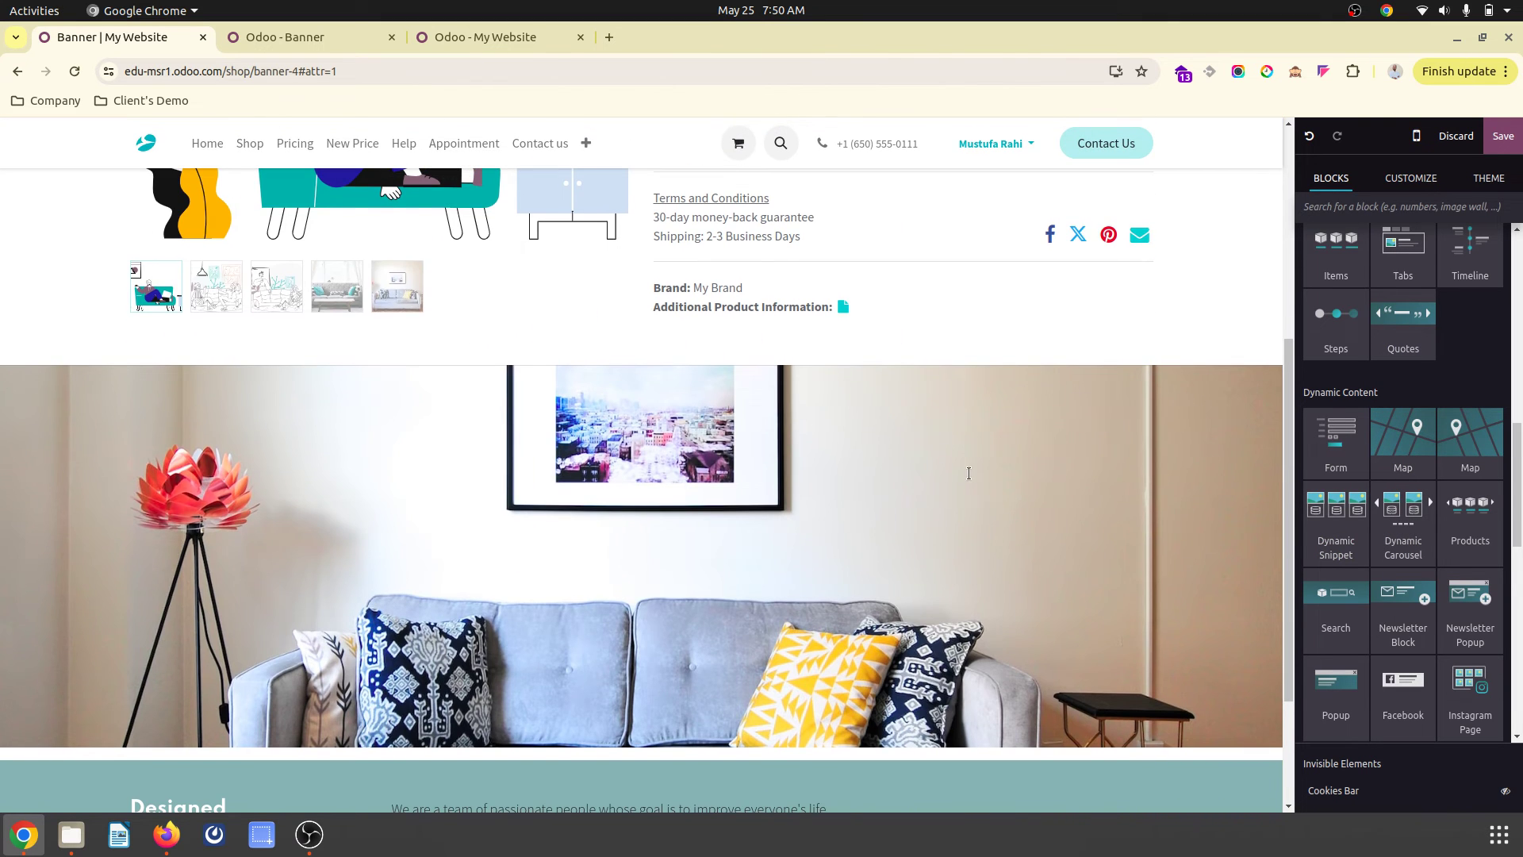
{"action": "left_click_drag", "start_coordinate": [1402, 252], "coordinate": [820, 415]}
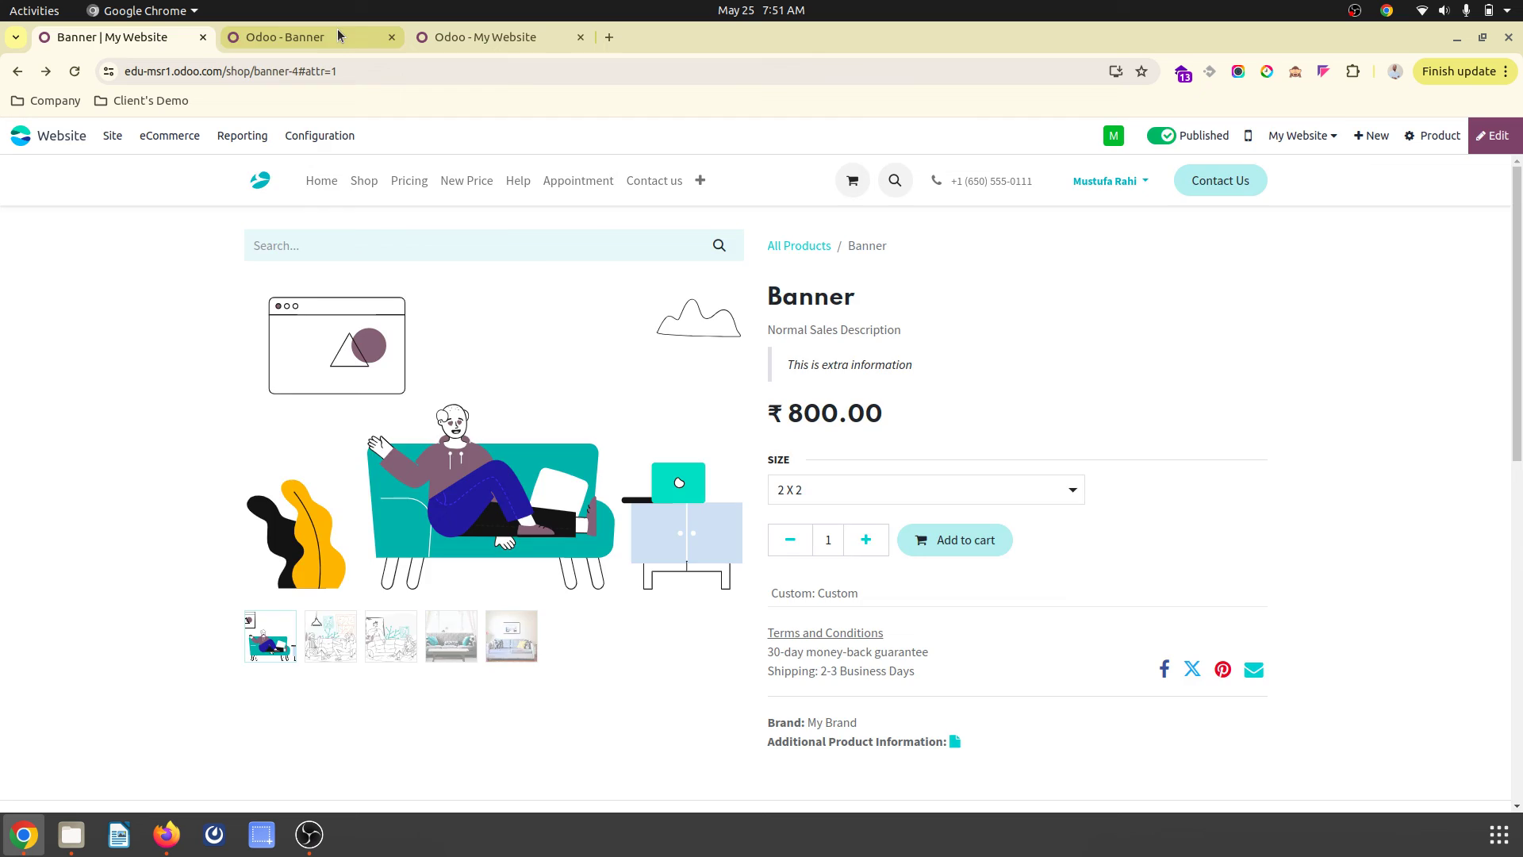
In Studio, search existing fields for 'web' and drop Description for the website below Brand
{"action": "left_click", "coordinate": [337, 32]}
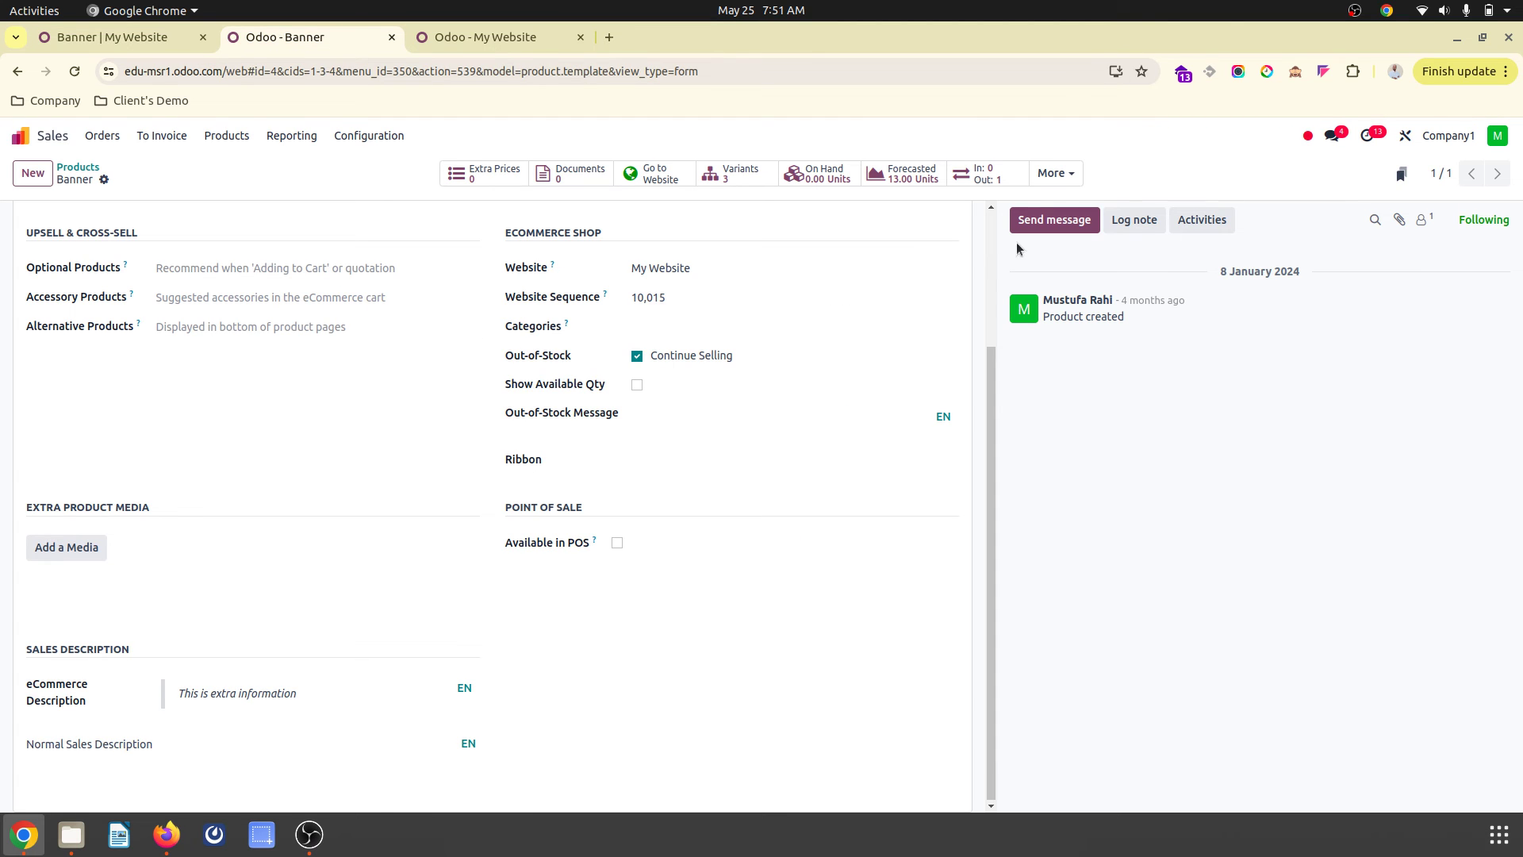
{"action": "left_click", "coordinate": [1409, 137]}
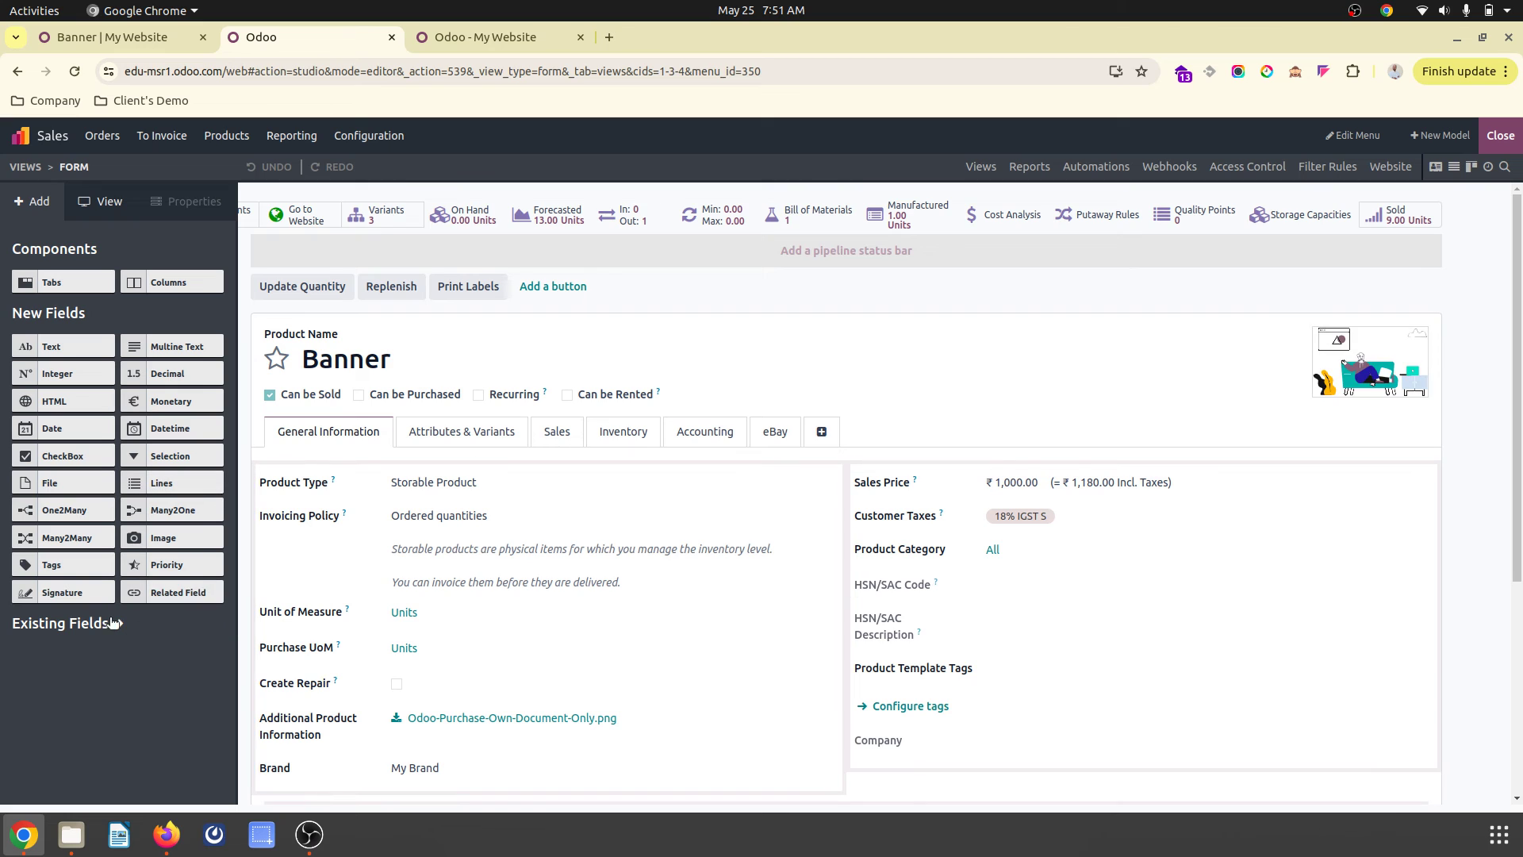
{"action": "left_click", "coordinate": [110, 623]}
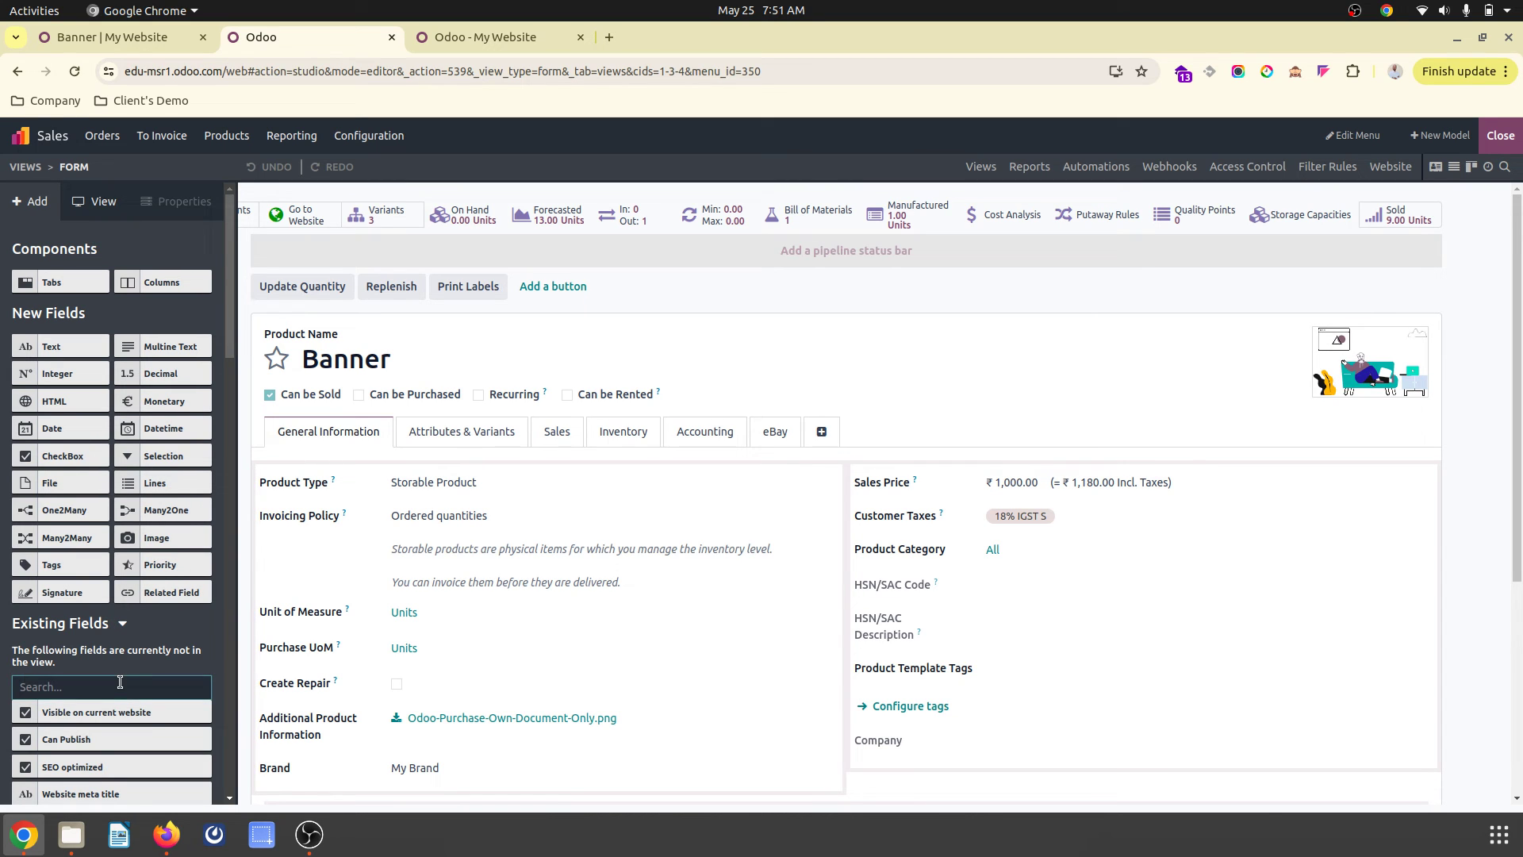
{"action": "type", "text": "ec"}
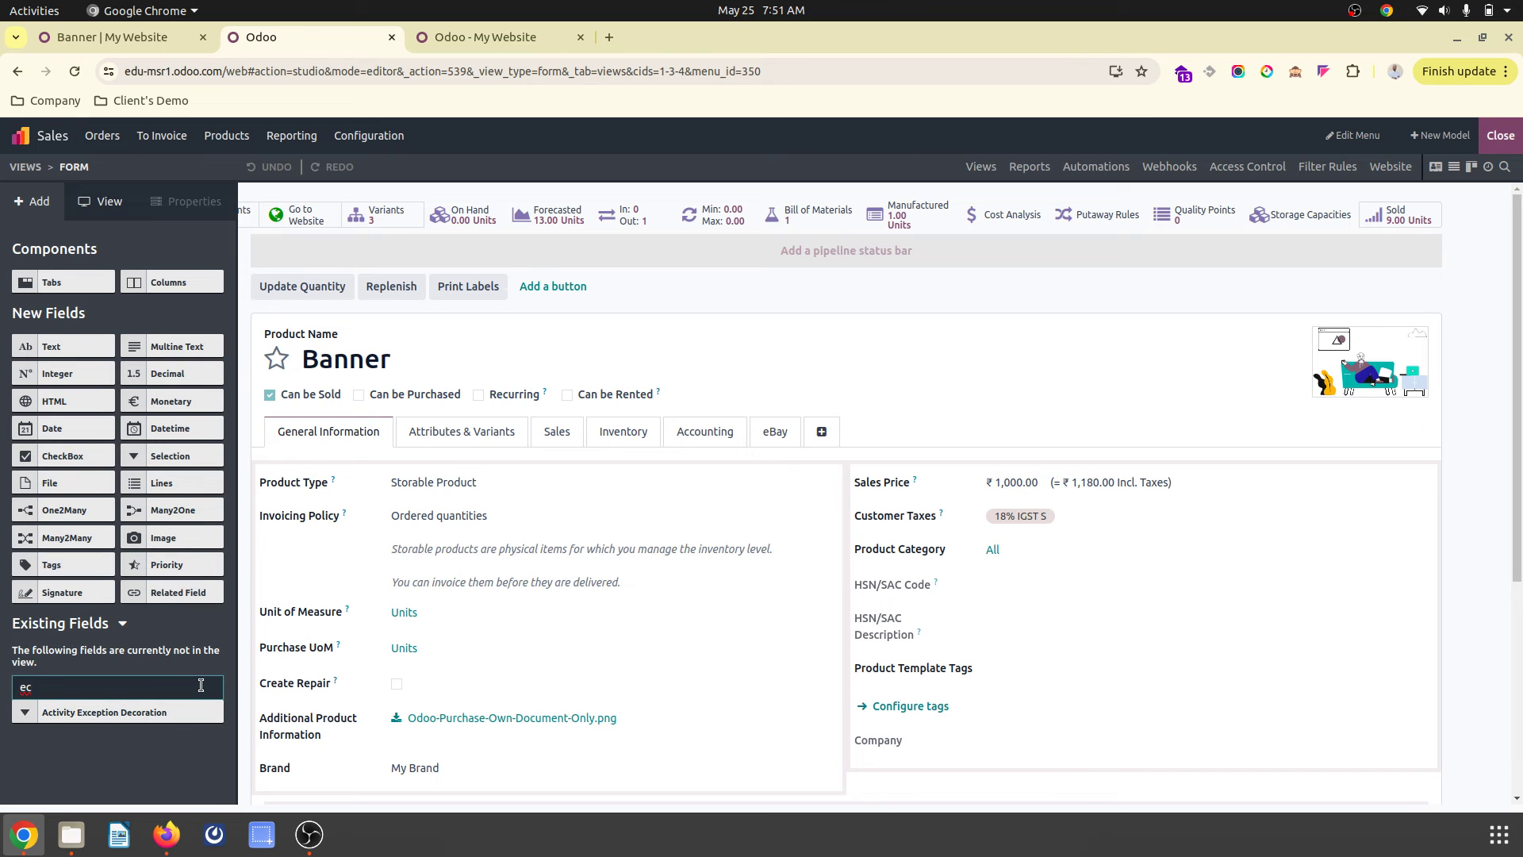
{"action": "key", "text": "BackSpace"}
{"action": "key", "text": "BackSpace"}
{"action": "type", "text": "web"}
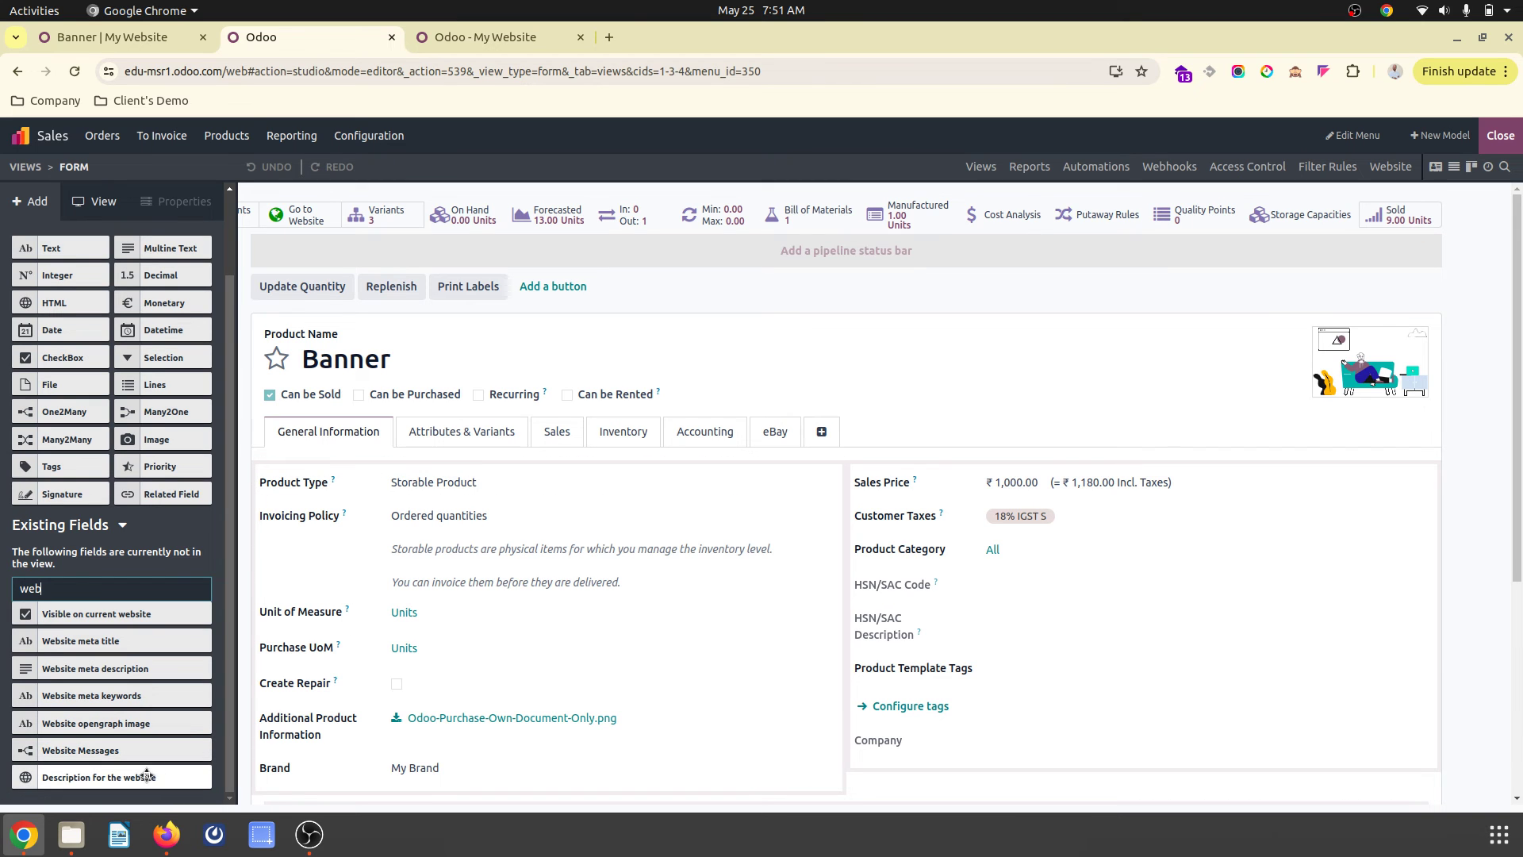
{"action": "left_click_drag", "start_coordinate": [146, 775], "coordinate": [410, 787]}
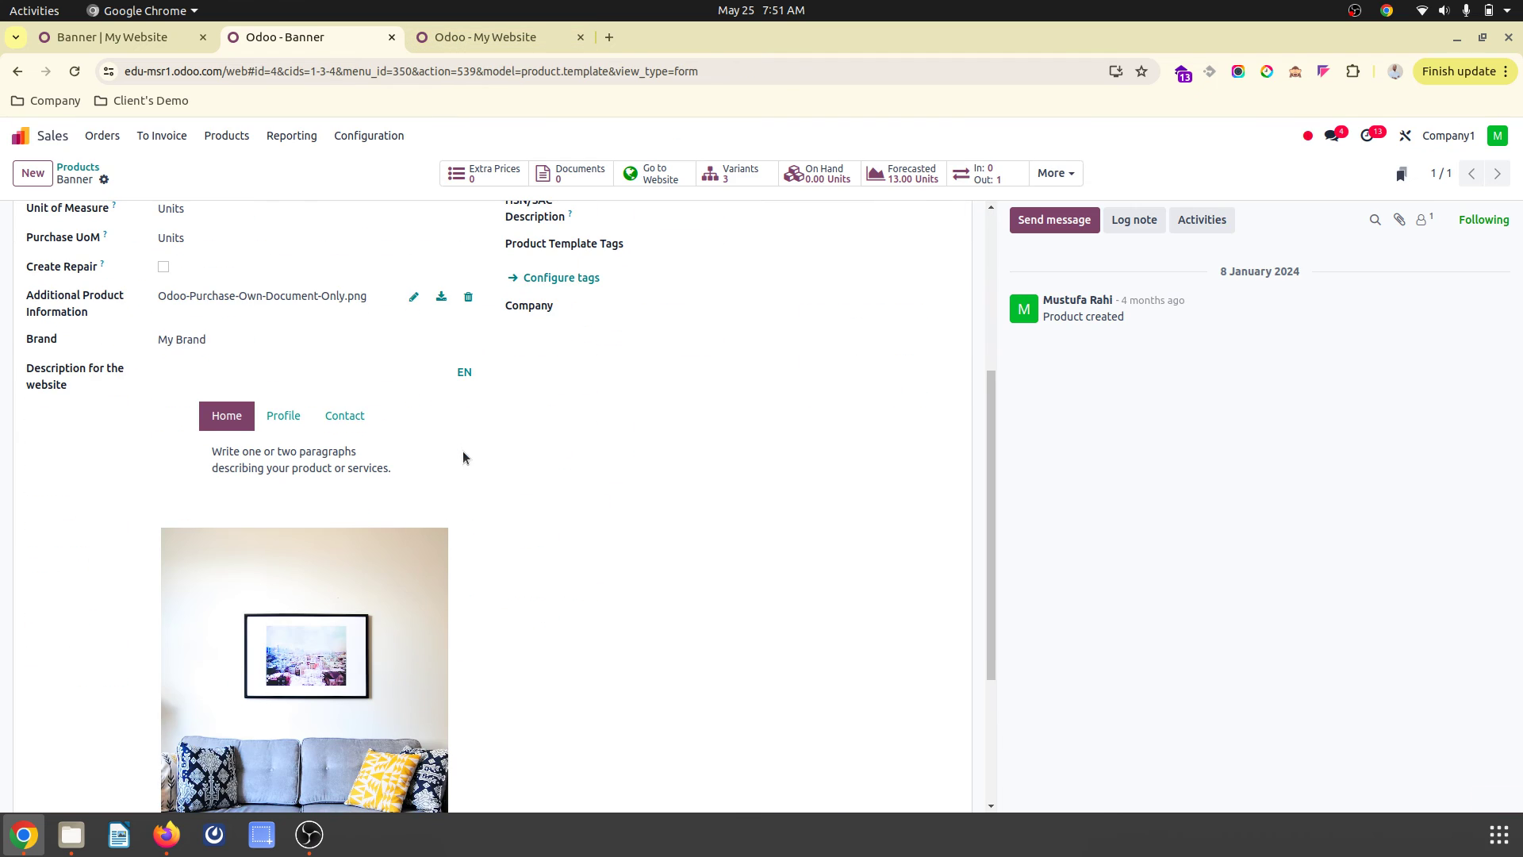
Replace the Home tab paragraph with 'New' and the Profile tab paragraph with 'My Profile'
{"action": "left_click", "coordinate": [231, 416]}
{"action": "scroll", "coordinate": [299, 351], "scroll_direction": "up", "scroll_amount": 4}
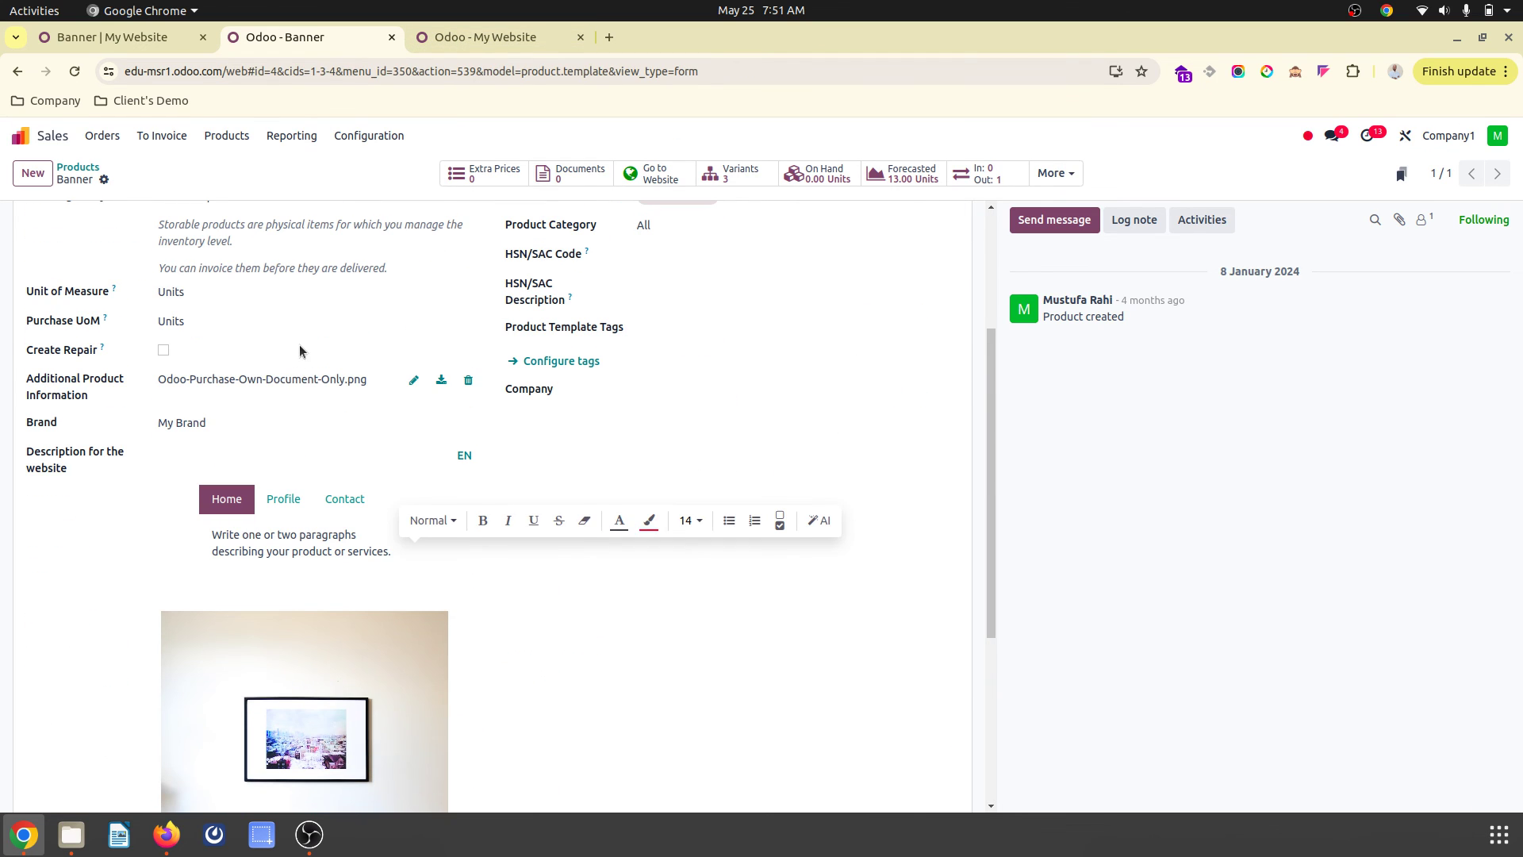
{"action": "left_click_drag", "start_coordinate": [392, 551], "coordinate": [212, 532]}
{"action": "type", "text": "New Add"}
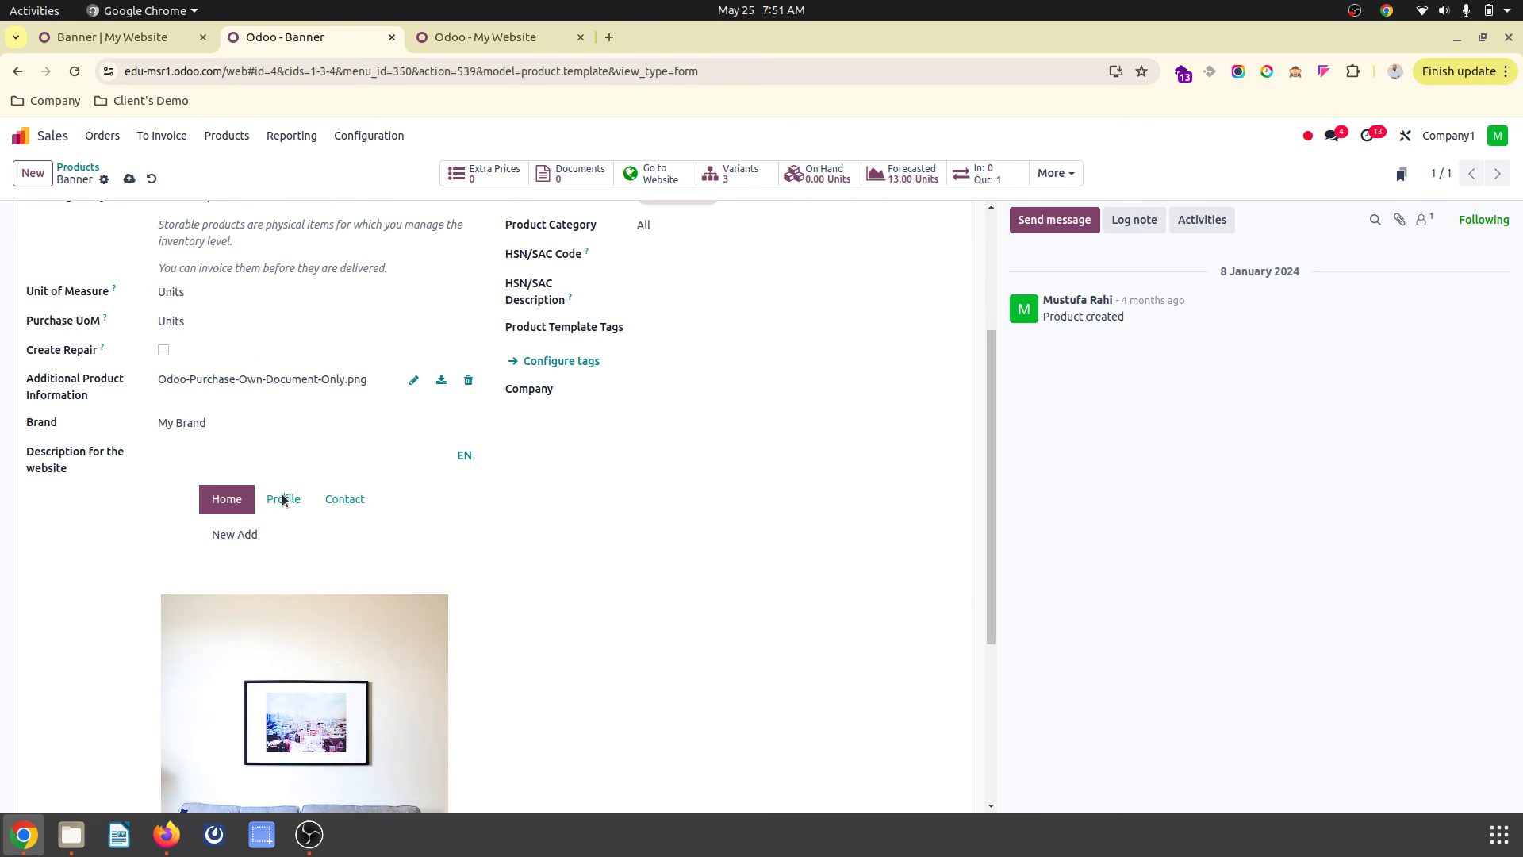
{"action": "left_click", "coordinate": [283, 498]}
{"action": "scroll", "coordinate": [295, 624], "scroll_direction": "up", "scroll_amount": 1}
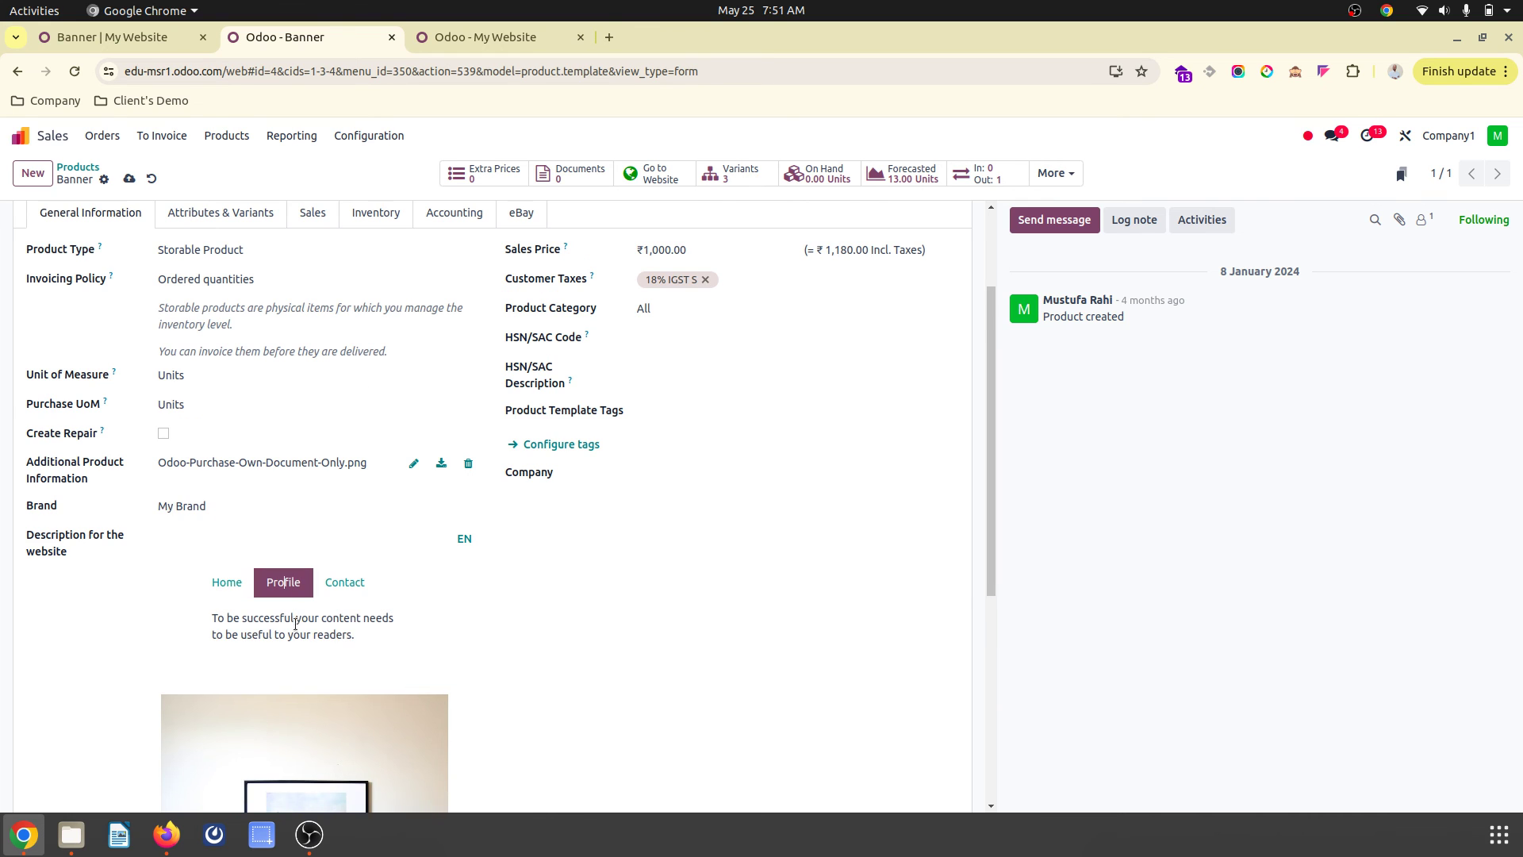
{"action": "triple_click", "coordinate": [285, 608]}
{"action": "type", "text": "Mhy Profile"}
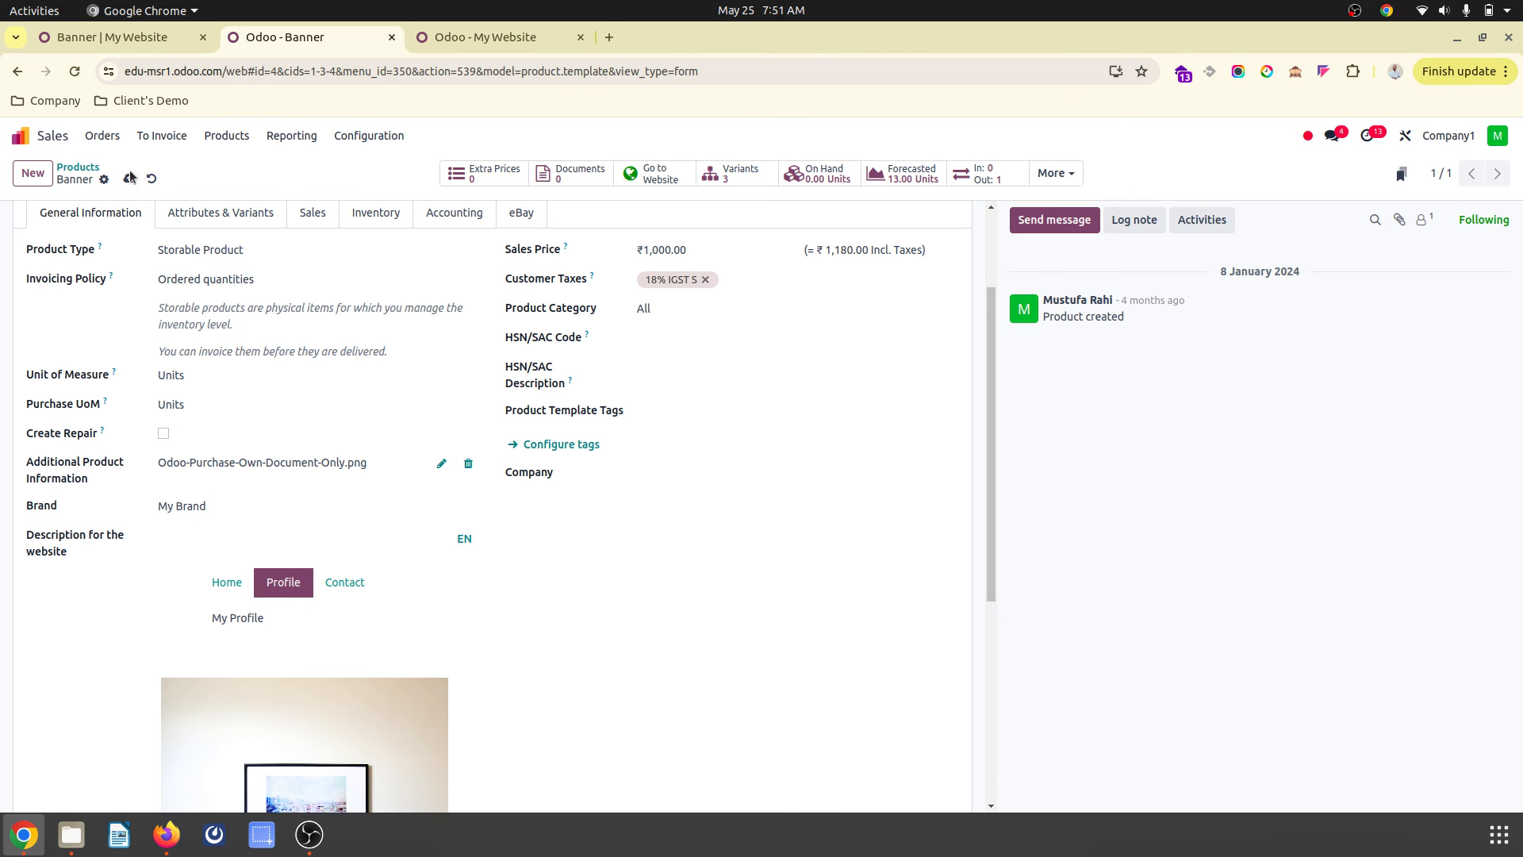
Verify the shop page's Profile tab reads 'My Profile', then go back to the product form
{"action": "left_click", "coordinate": [129, 37]}
{"action": "scroll", "coordinate": [354, 606], "scroll_direction": "down", "scroll_amount": 4}
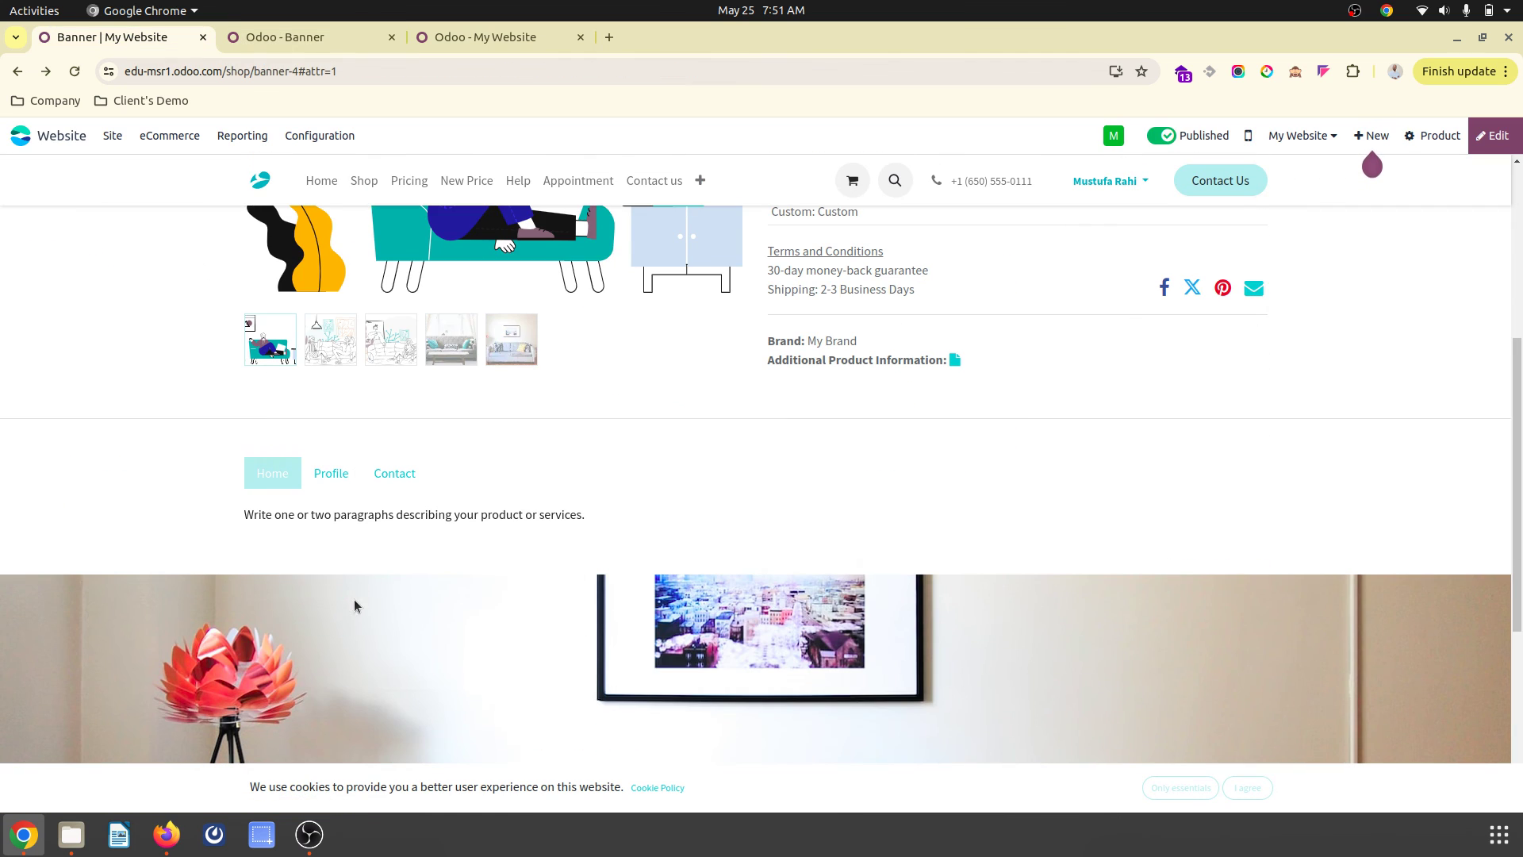
{"action": "left_click", "coordinate": [329, 474]}
{"action": "left_click", "coordinate": [278, 475]}
{"action": "left_click", "coordinate": [336, 474]}
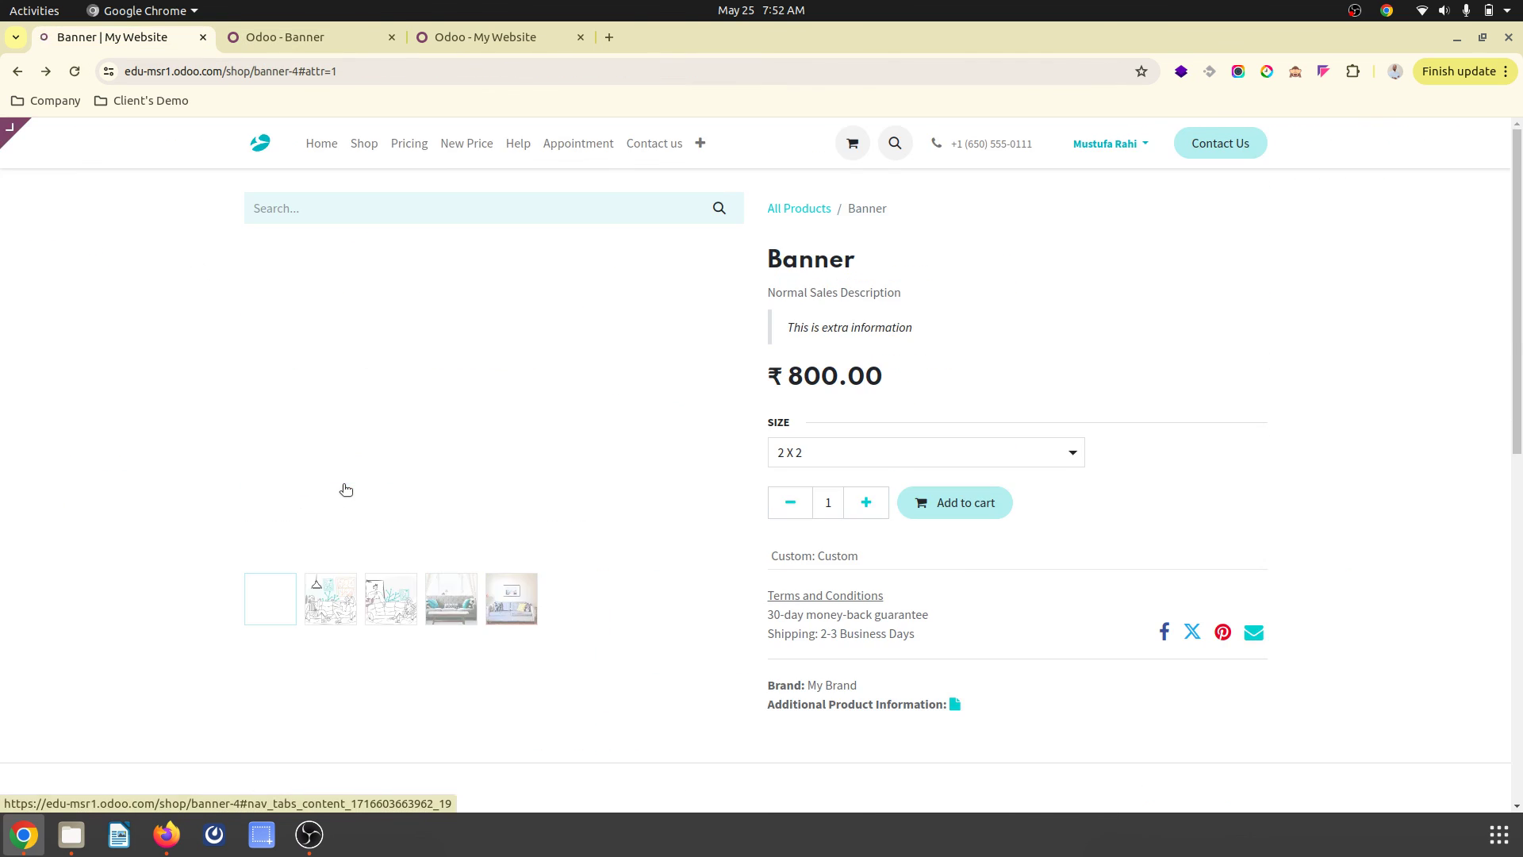
{"action": "scroll", "coordinate": [360, 631], "scroll_direction": "down", "scroll_amount": 4}
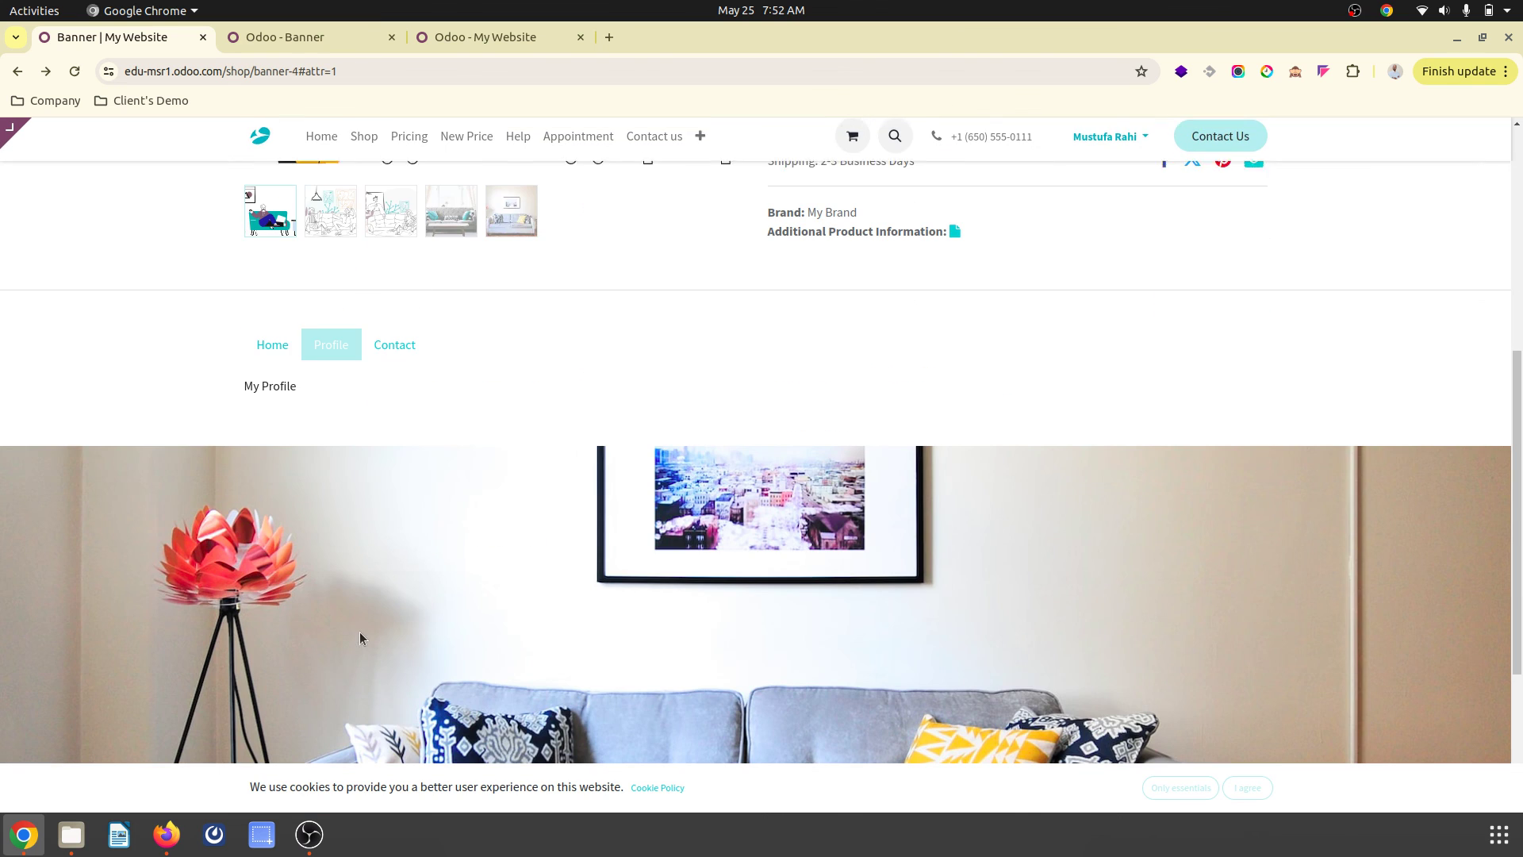
{"action": "left_click", "coordinate": [272, 344]}
{"action": "left_click", "coordinate": [333, 347]}
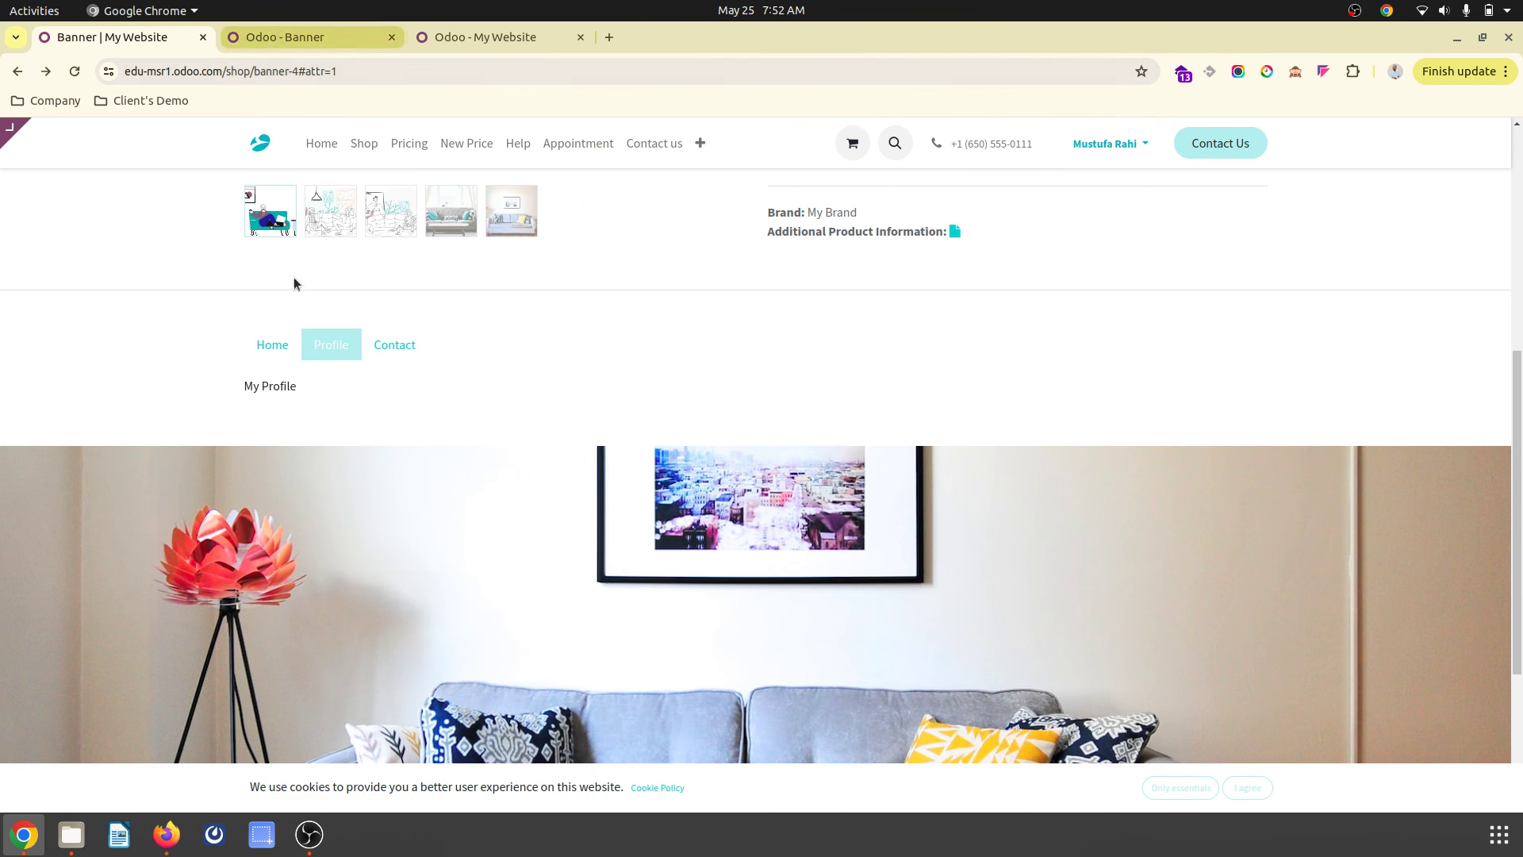
{"action": "left_click", "coordinate": [276, 36]}
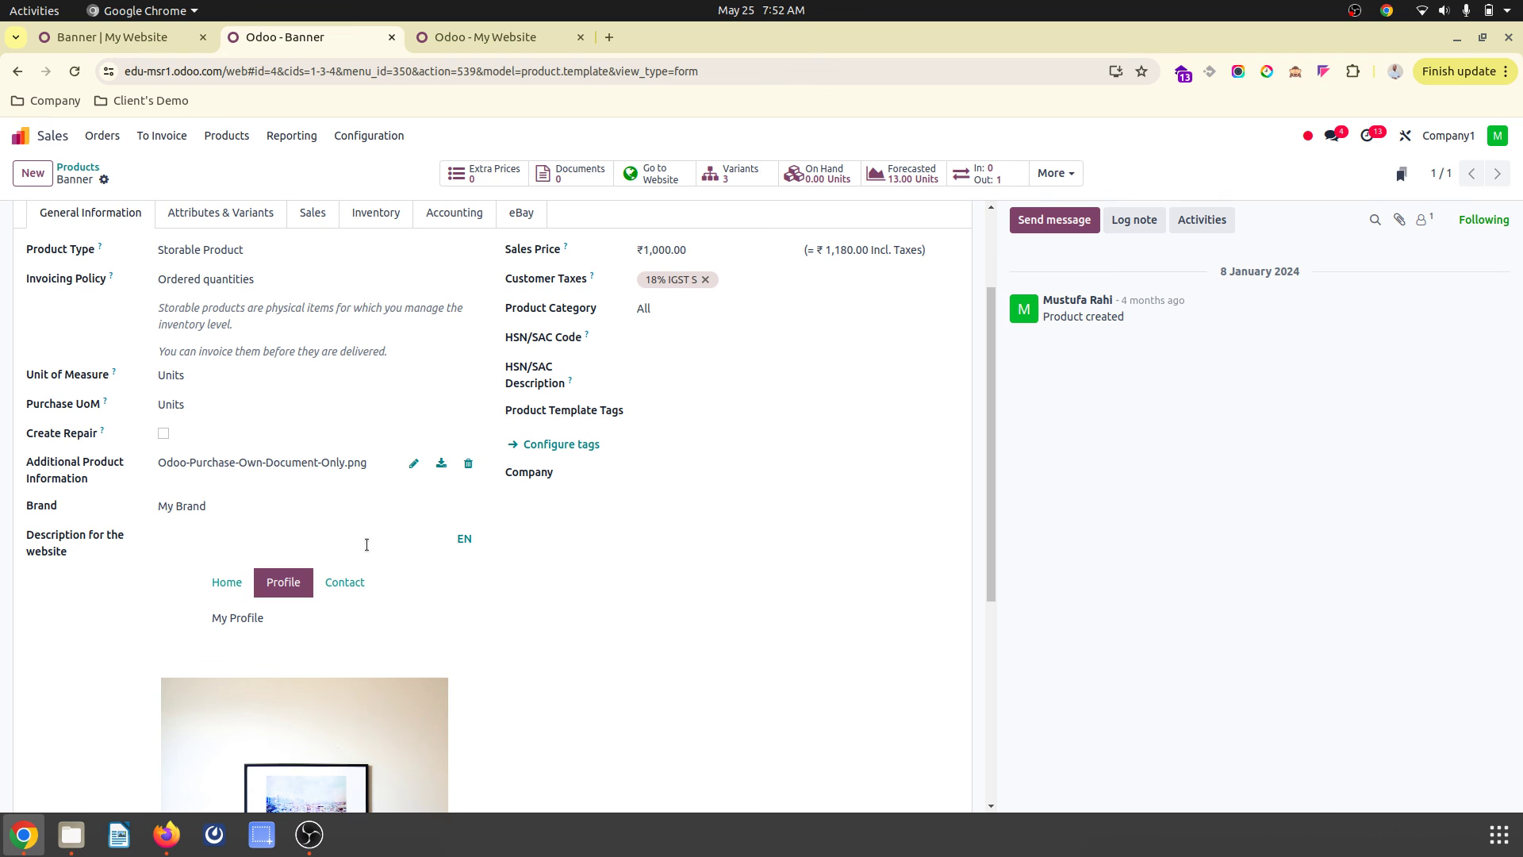
Inspect the sofa image in the website description, then bring the Banner shop page back up
{"action": "scroll", "coordinate": [367, 544], "scroll_direction": "down", "scroll_amount": 5}
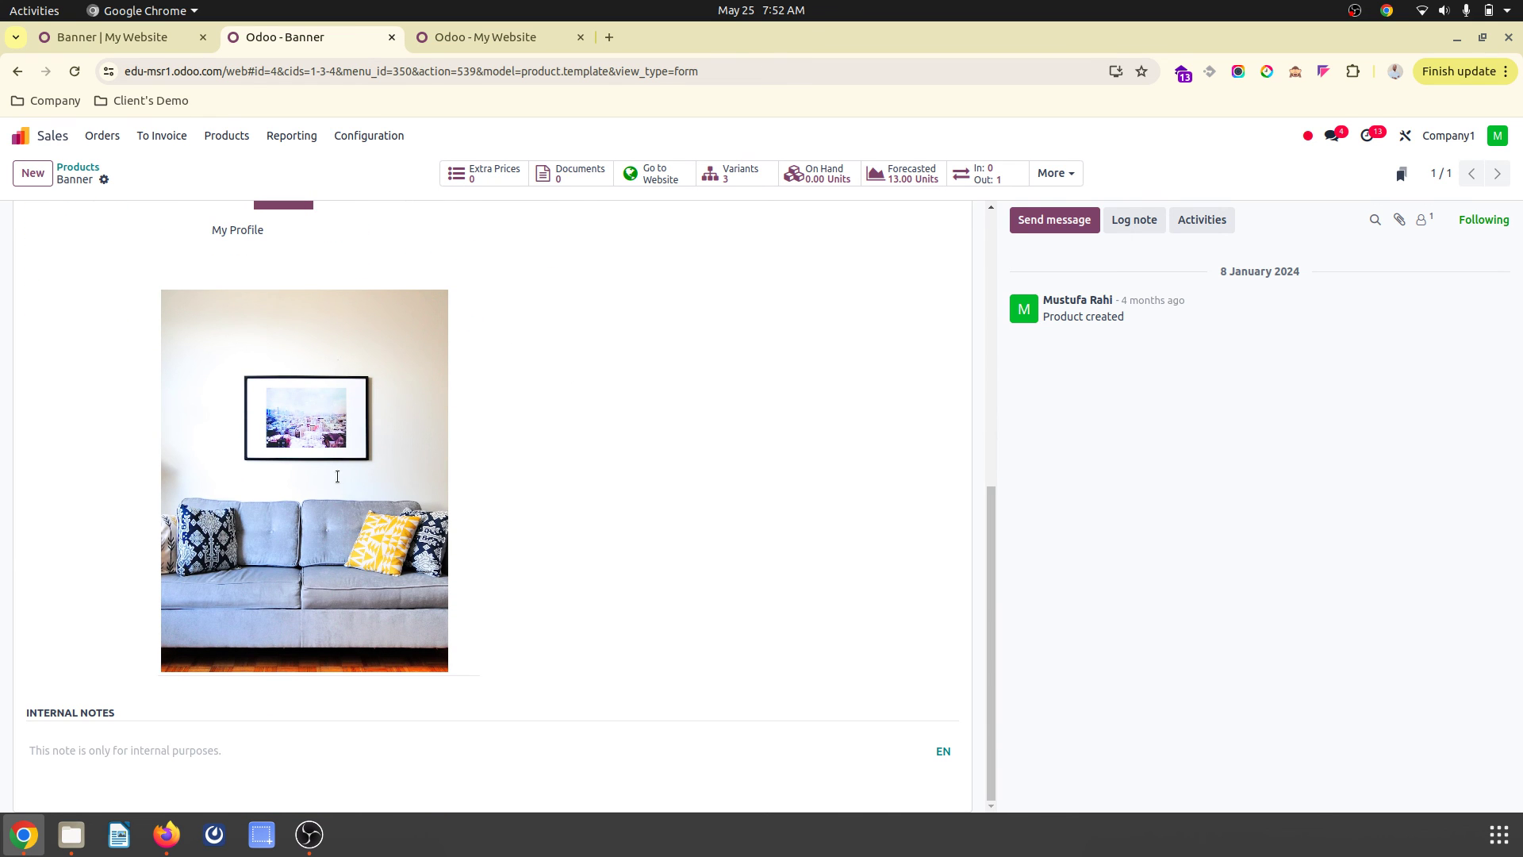
{"action": "left_click", "coordinate": [279, 377]}
{"action": "left_click", "coordinate": [384, 333]}
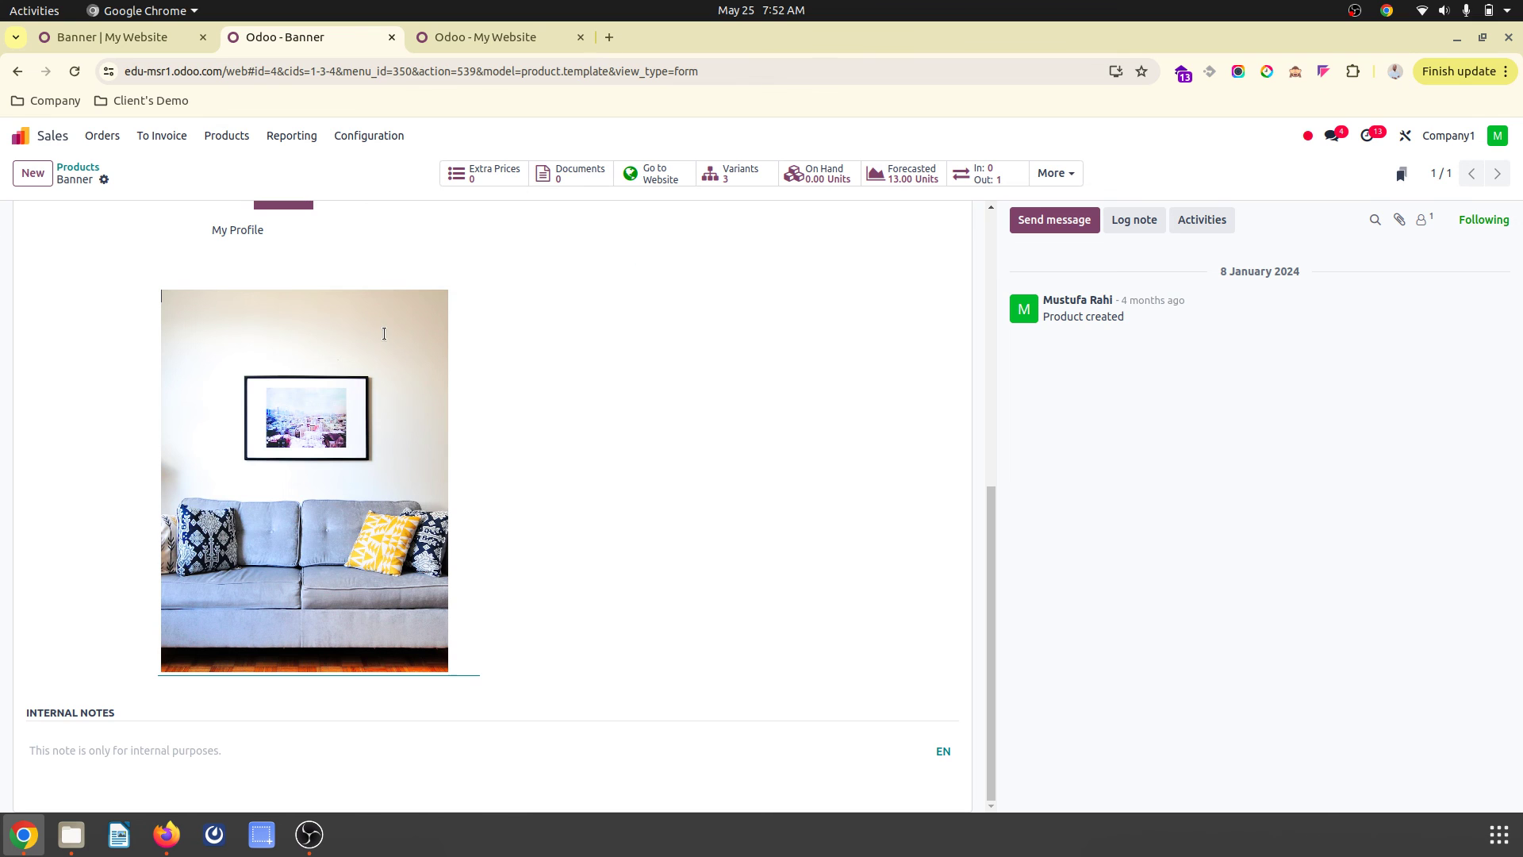
{"action": "left_click", "coordinate": [305, 370]}
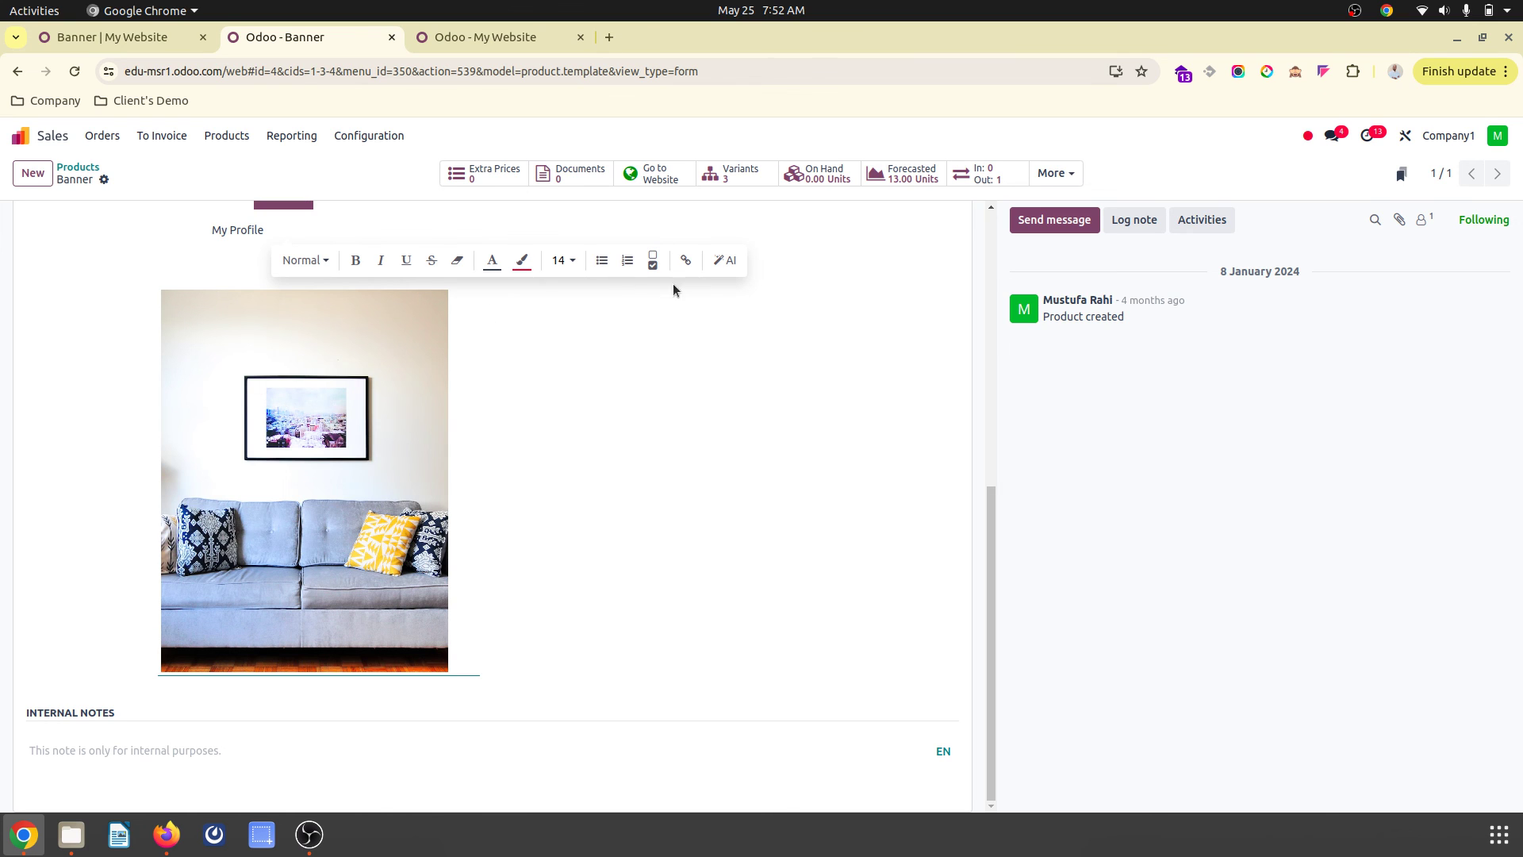
{"action": "left_click", "coordinate": [415, 405]}
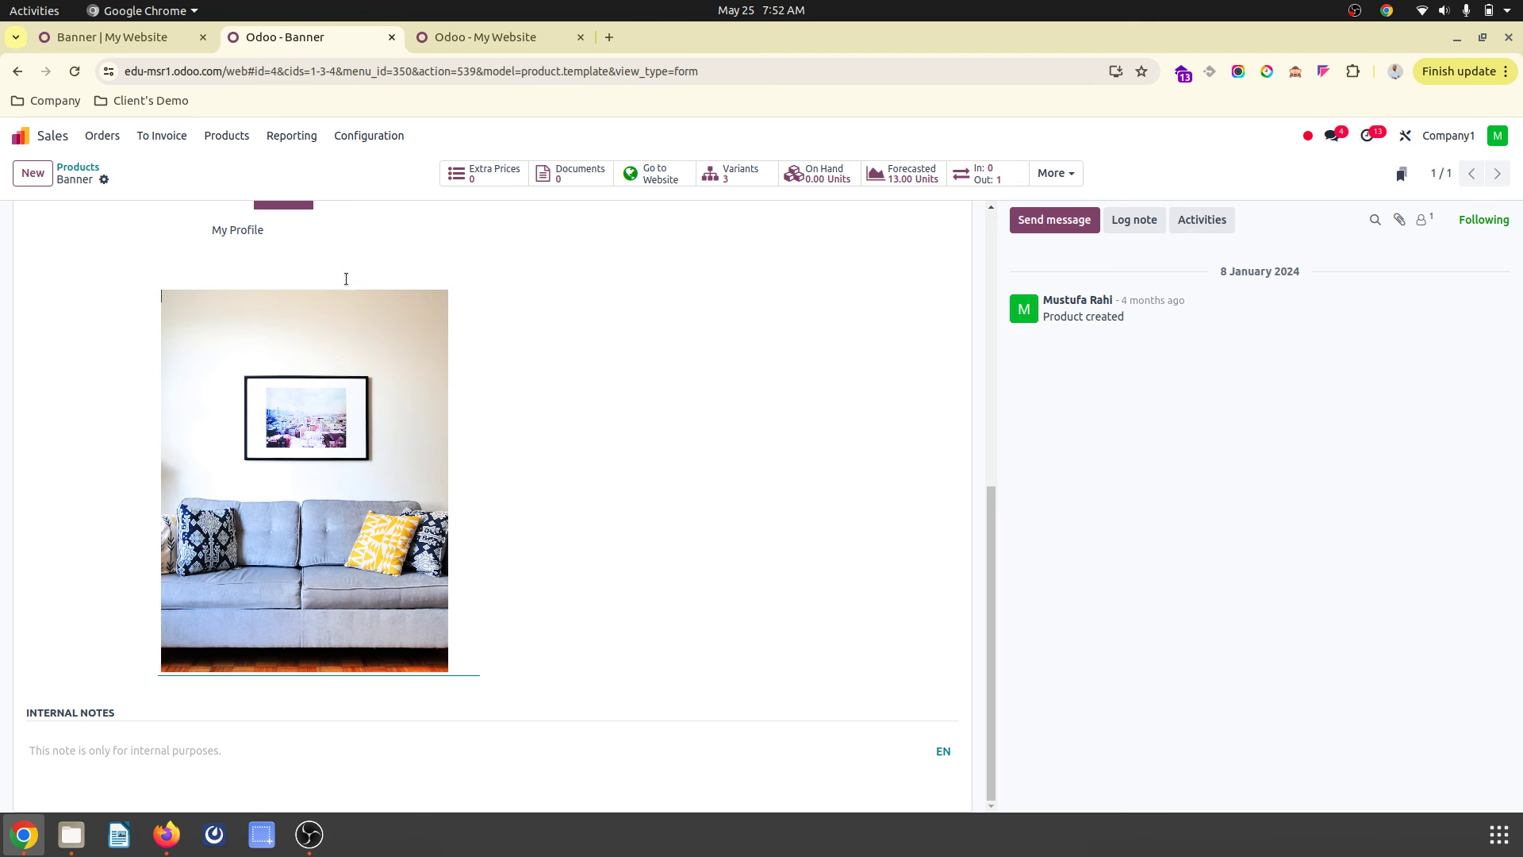
{"action": "left_click", "coordinate": [465, 476]}
{"action": "left_click", "coordinate": [410, 360]}
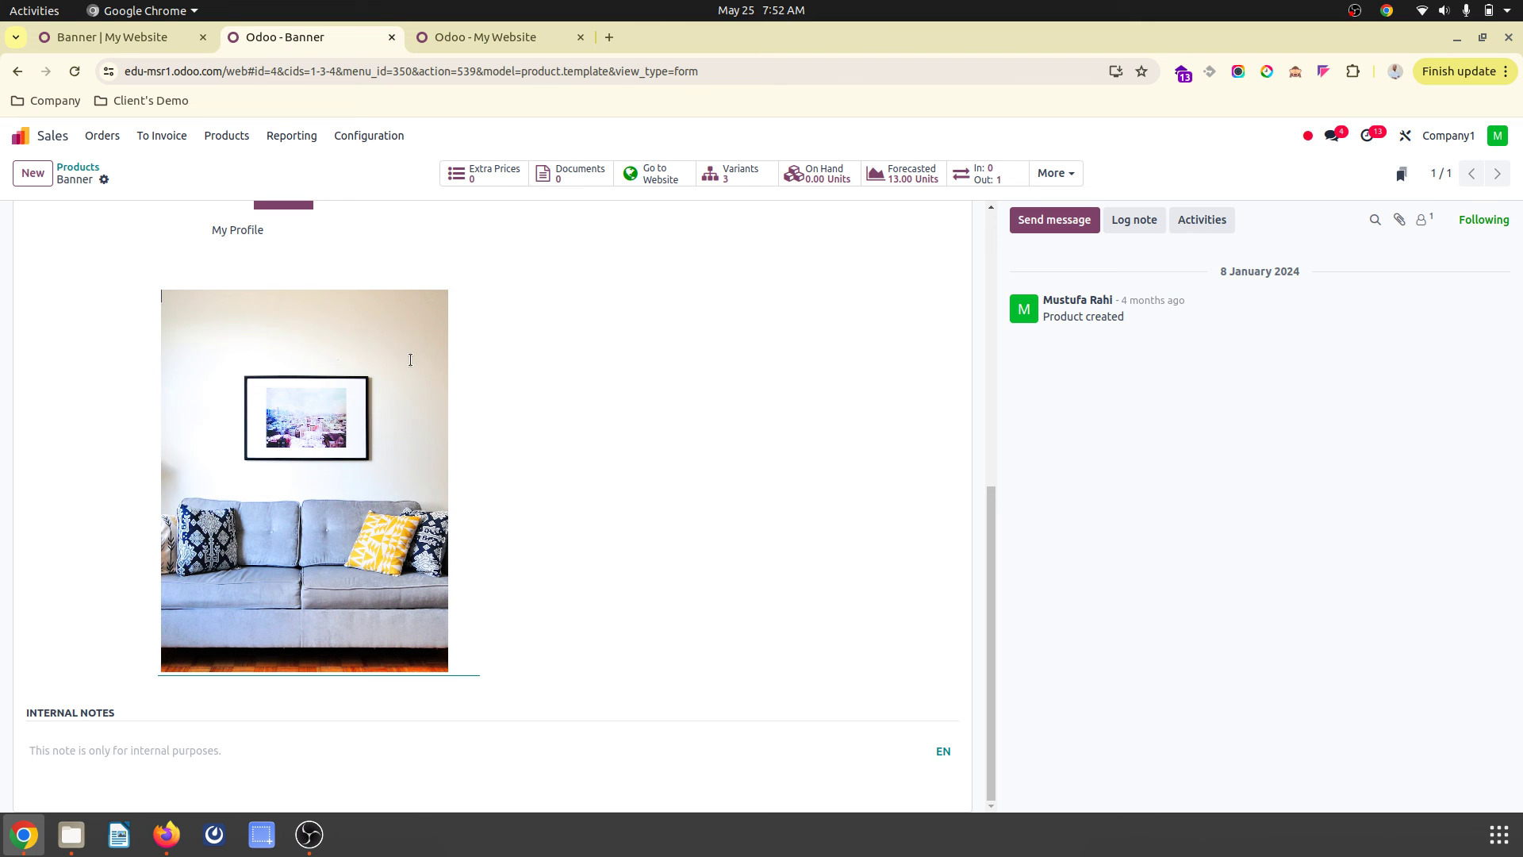
{"action": "left_click", "coordinate": [177, 43]}
{"action": "left_click", "coordinate": [263, 43]}
{"action": "left_click", "coordinate": [175, 37]}
{"action": "scroll", "coordinate": [501, 546], "scroll_direction": "down", "scroll_amount": 3}
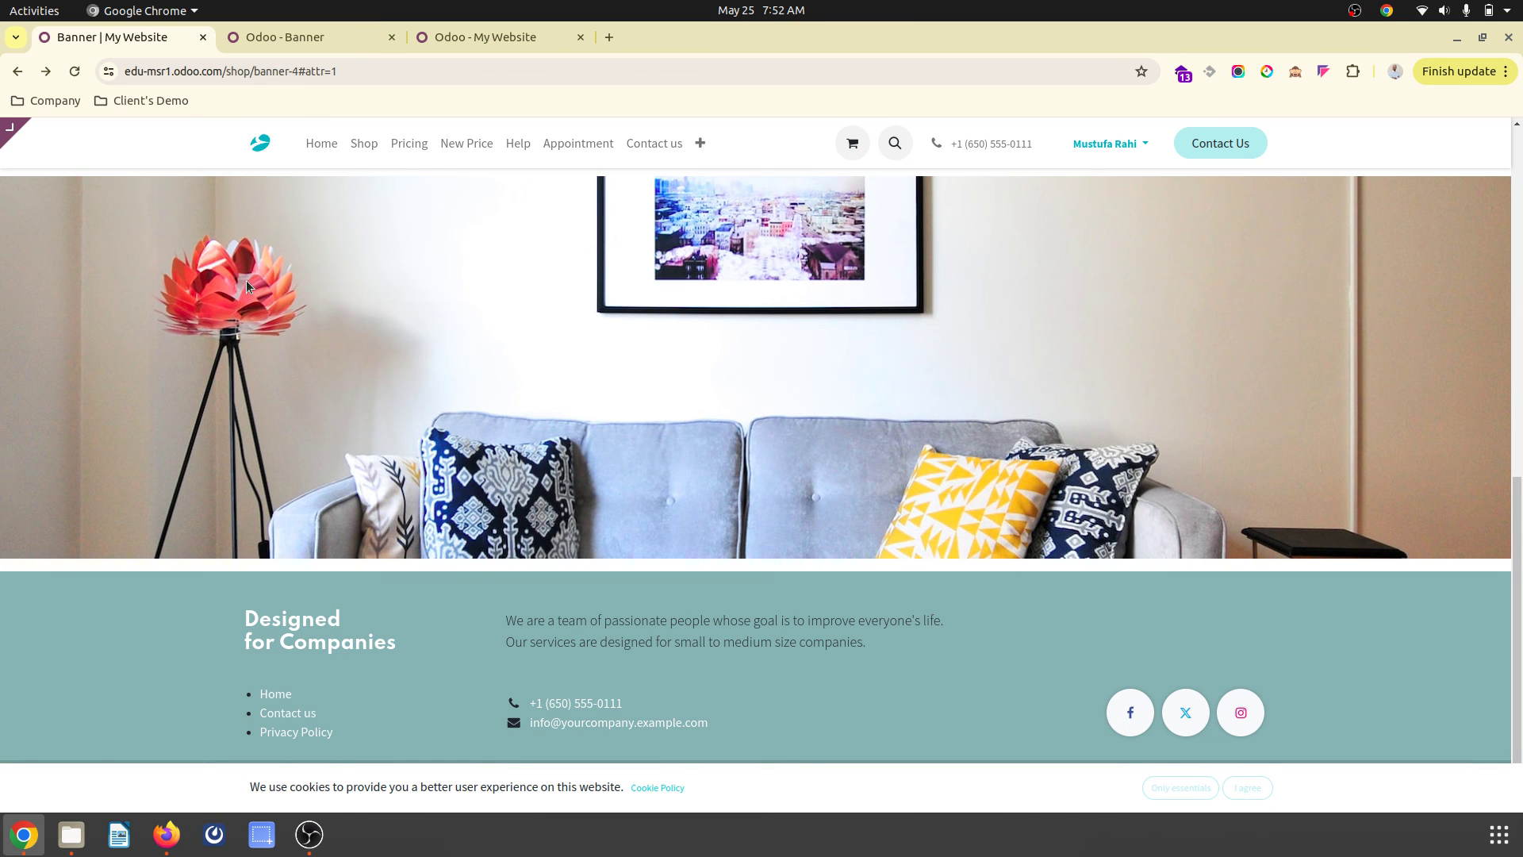
{"action": "scroll", "coordinate": [323, 279], "scroll_direction": "up", "scroll_amount": 5}
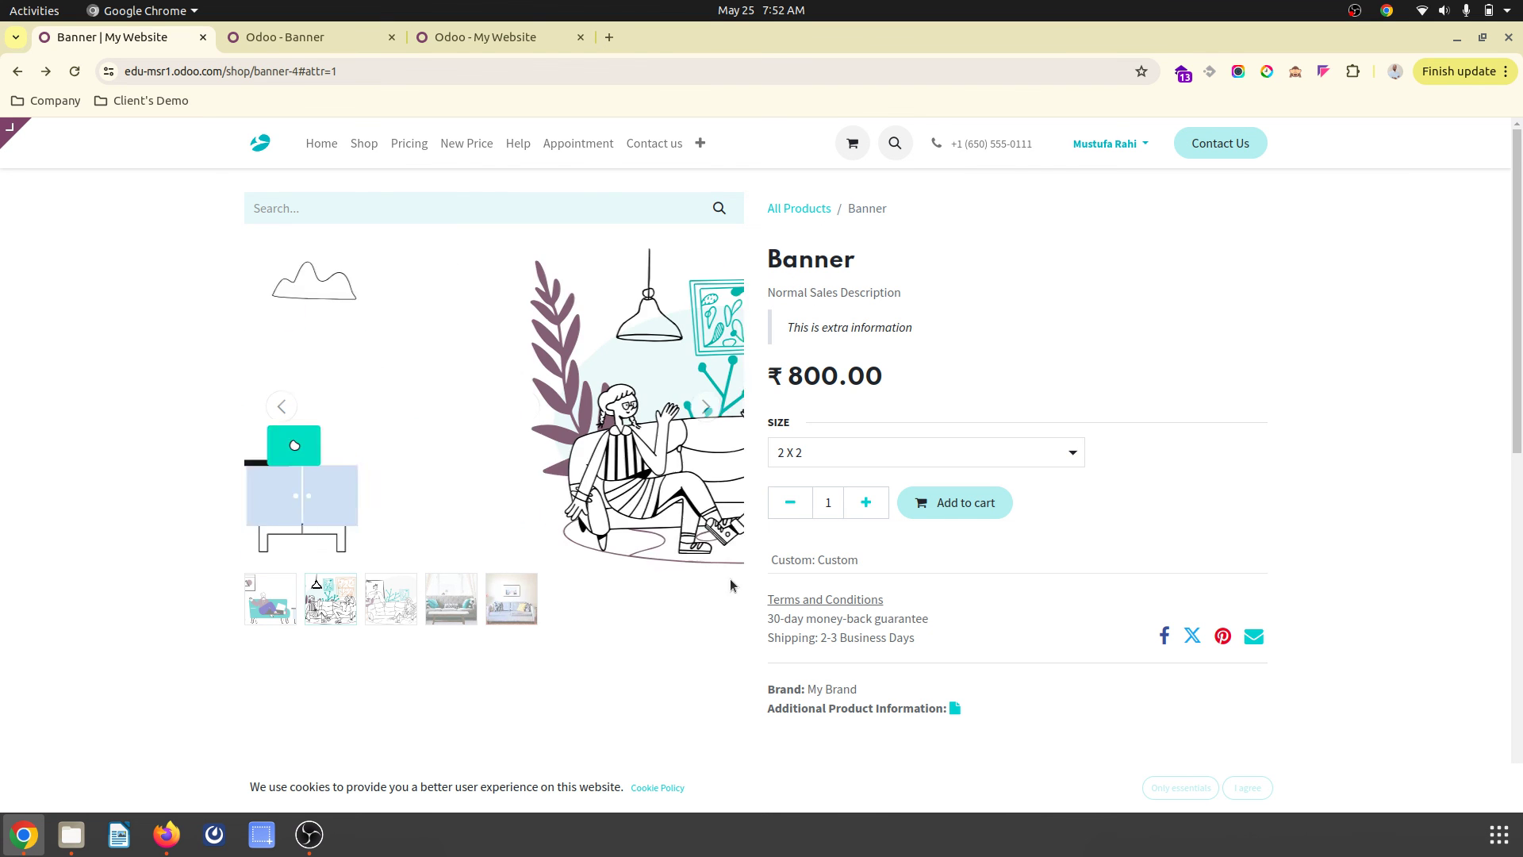
{"action": "scroll", "coordinate": [539, 725], "scroll_direction": "down", "scroll_amount": 5}
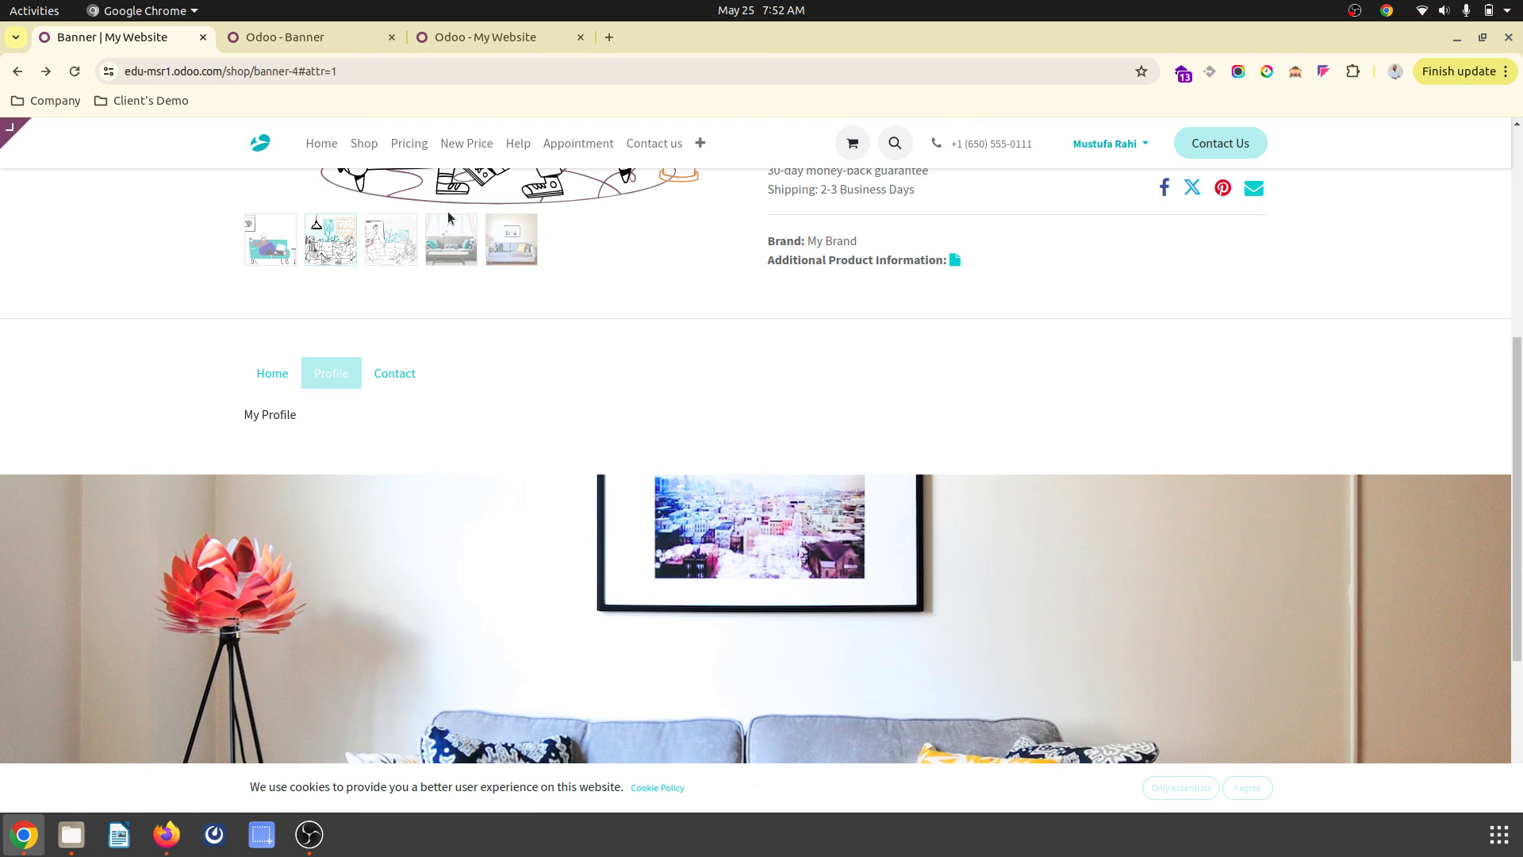
{"action": "left_click", "coordinate": [1354, 11]}
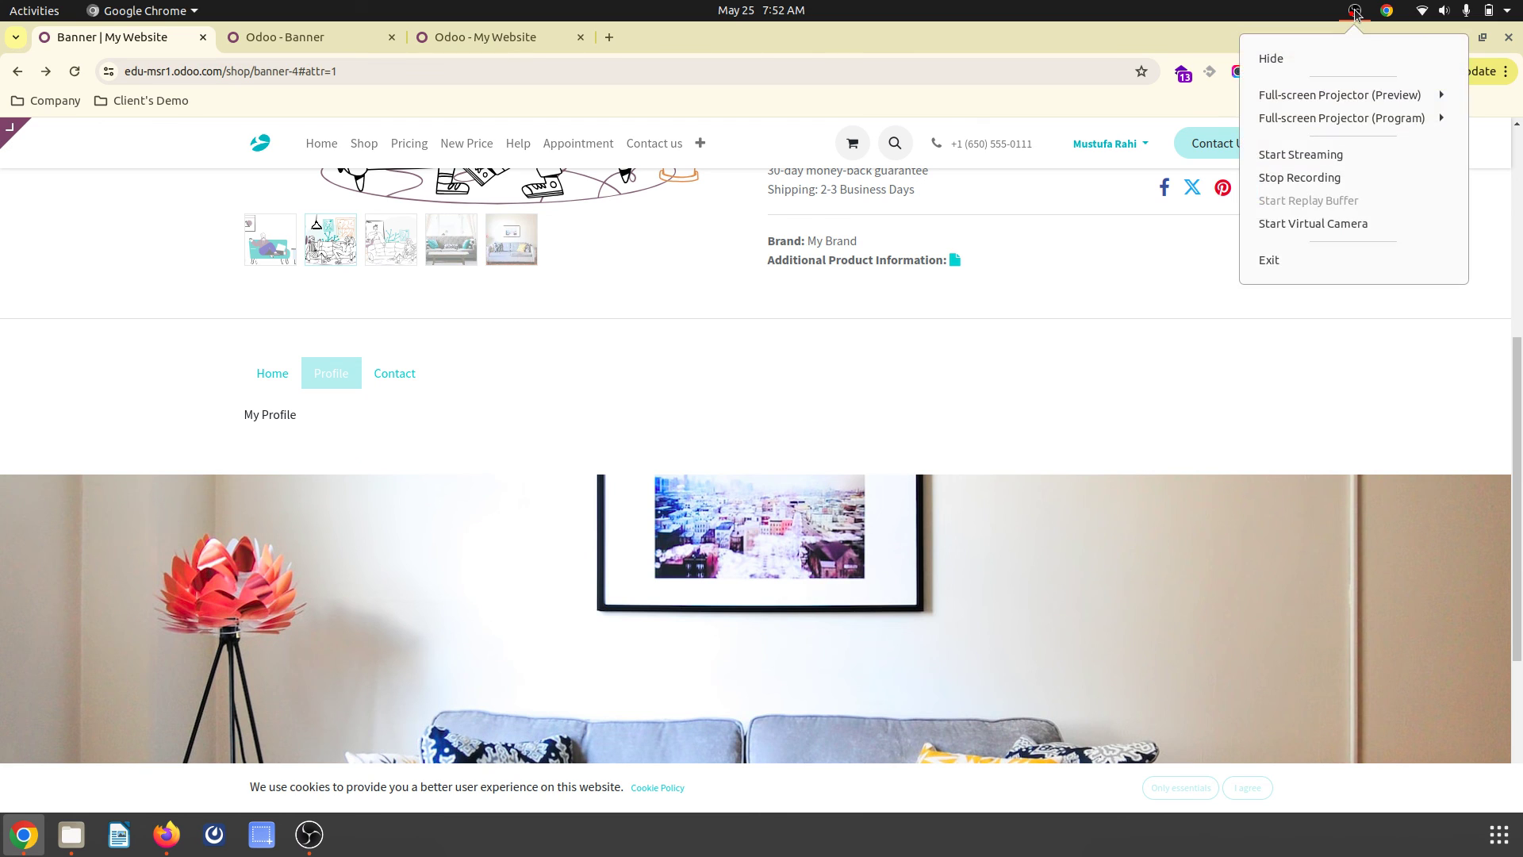